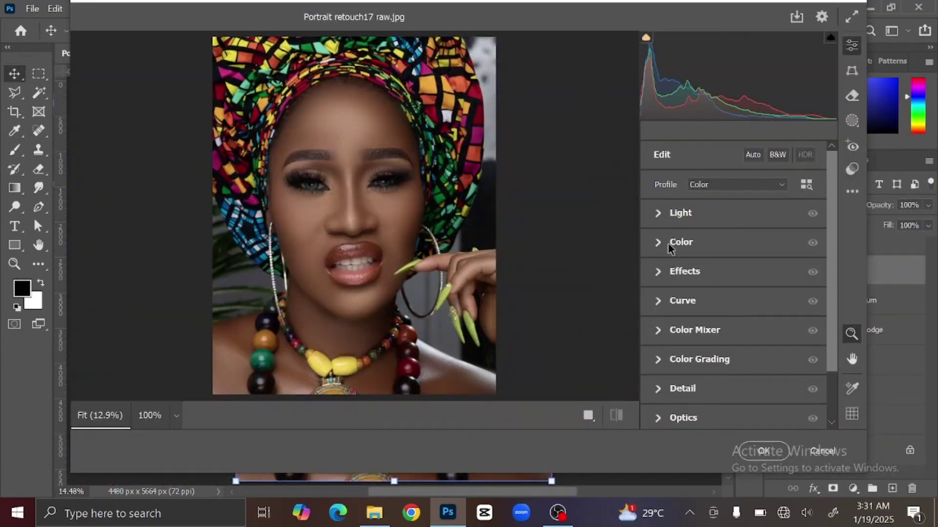
pyautogui.click(668, 241)
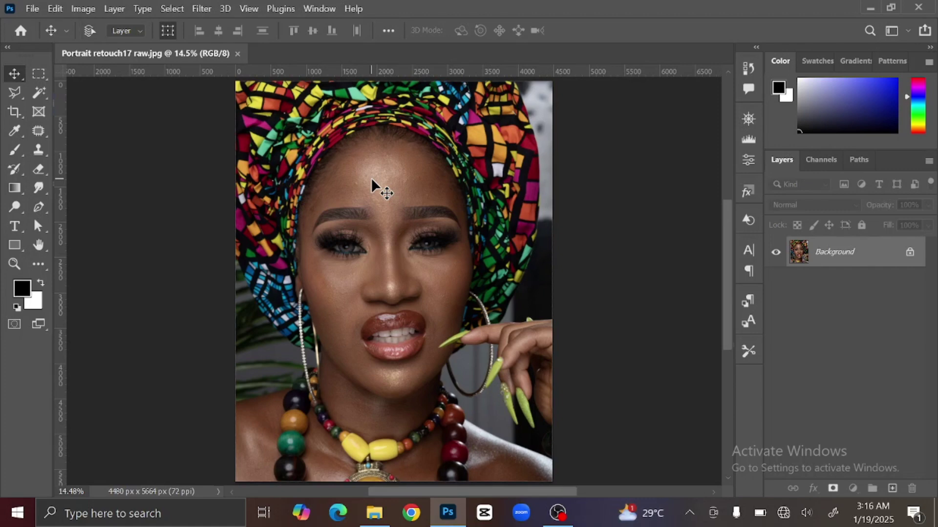
# Step: Duplicate the Background layer and rename the copy bLEMISH
pyautogui.hotkey('ctrl', 'j')
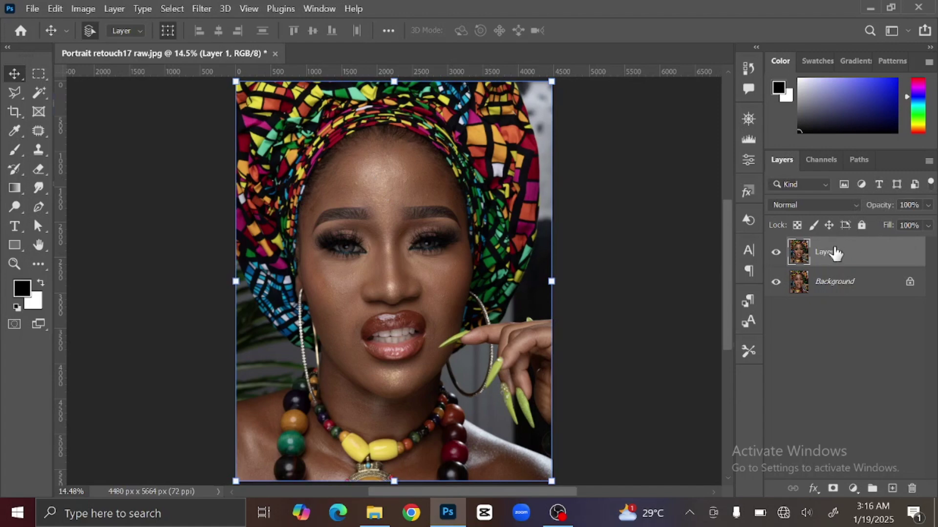
pyautogui.doubleClick(826, 254)
pyautogui.press('Return')
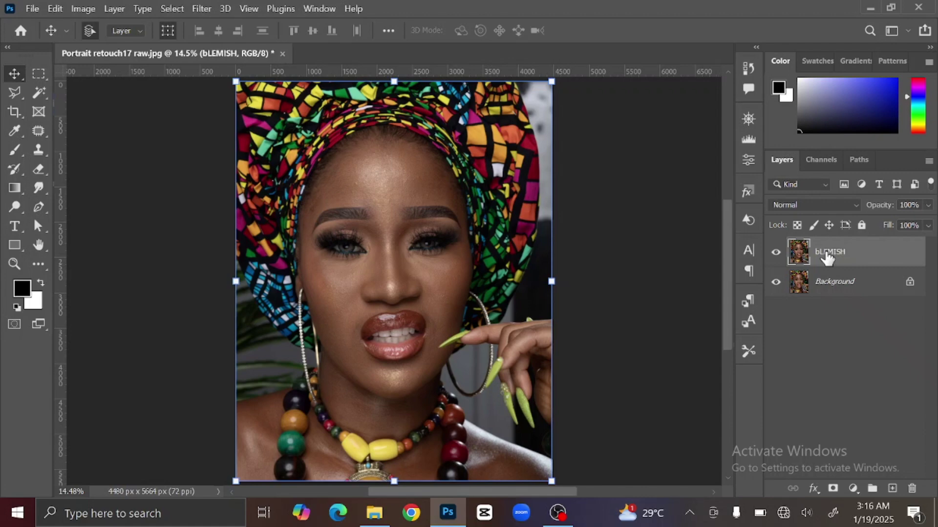
# Step: Remove the blemishes on the right side of the forehead with the Spot Healing Brush at size 50
pyautogui.click(37, 129)
pyautogui.click(117, 130)
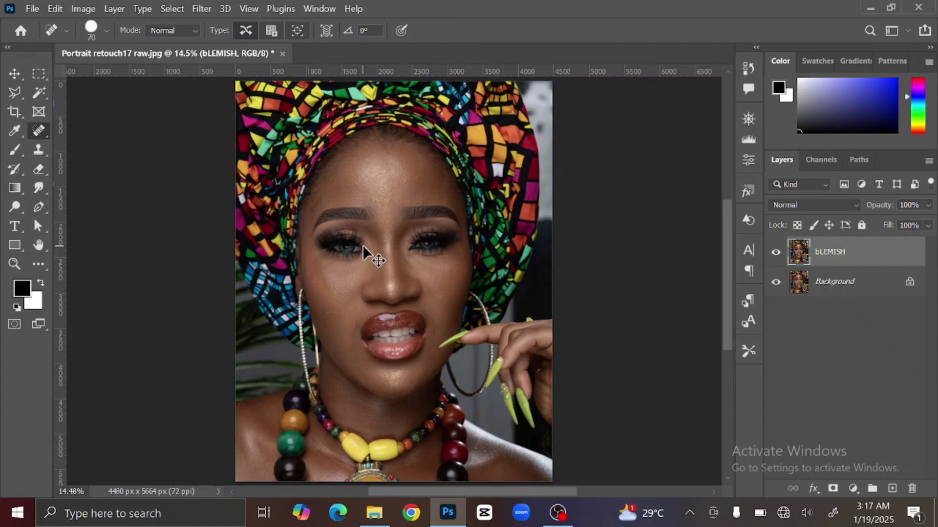
pyautogui.scroll(5, 363, 245)
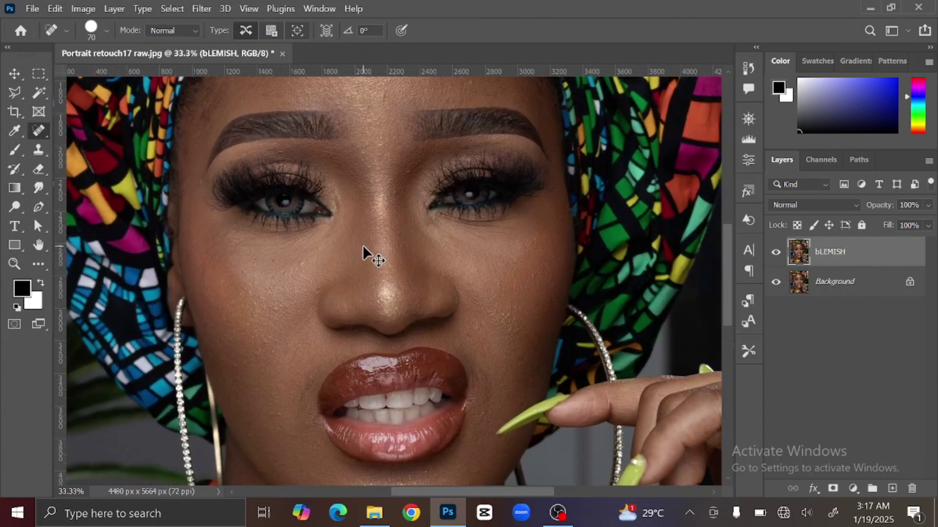
pyautogui.scroll(2, 362, 245)
pyautogui.scroll(1, 372, 303)
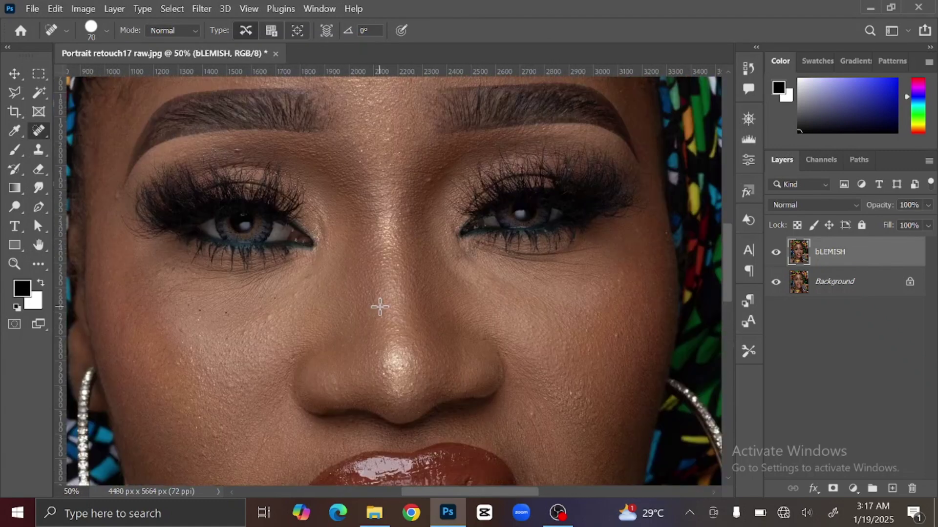
pyautogui.scroll(5, 450, 373)
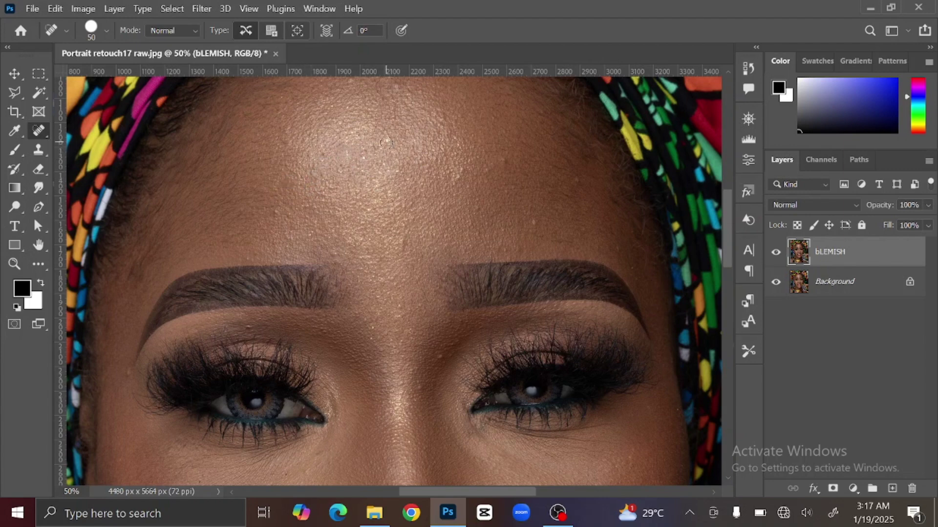
pyautogui.click(459, 175)
pyautogui.click(503, 163)
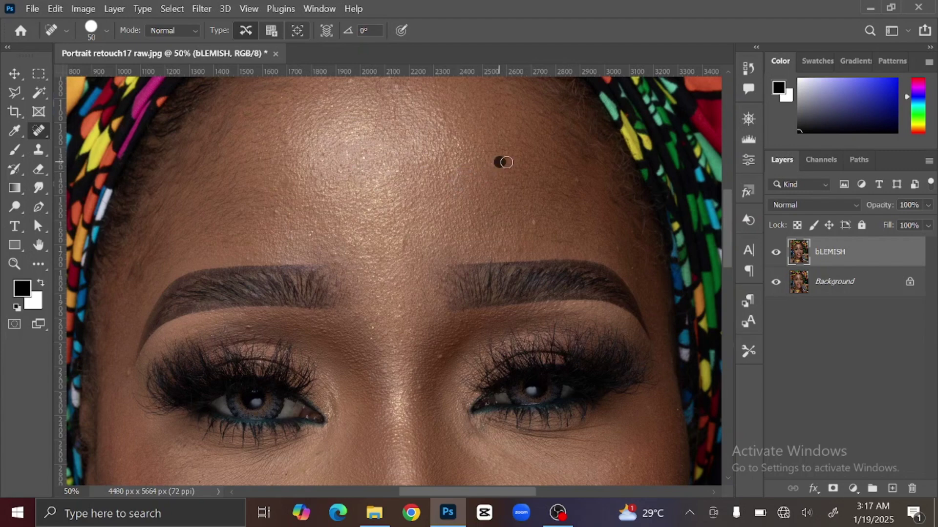
pyautogui.click(577, 182)
pyautogui.moveTo(556, 174); pyautogui.dragTo(561, 210)
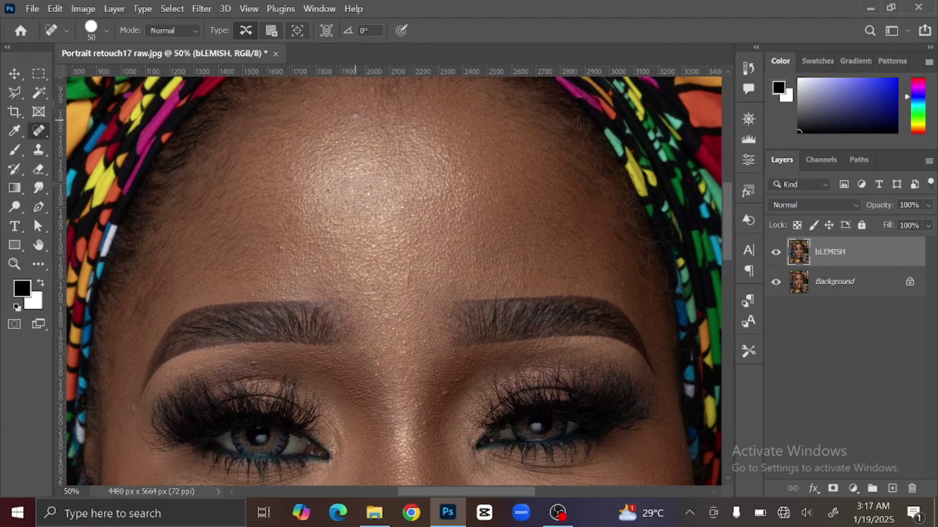
# Step: Heal the spots near the hairline, across the central forehead and between the eyebrows
pyautogui.click(361, 104)
pyautogui.moveTo(397, 252); pyautogui.dragTo(427, 278)
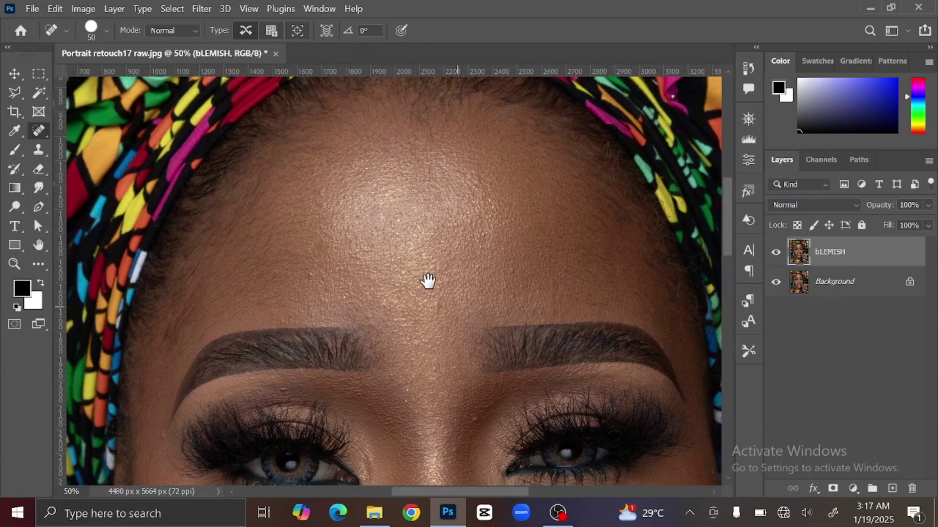
pyautogui.click(344, 266)
pyautogui.moveTo(312, 295); pyautogui.dragTo(280, 227)
pyautogui.moveTo(347, 291); pyautogui.dragTo(319, 255)
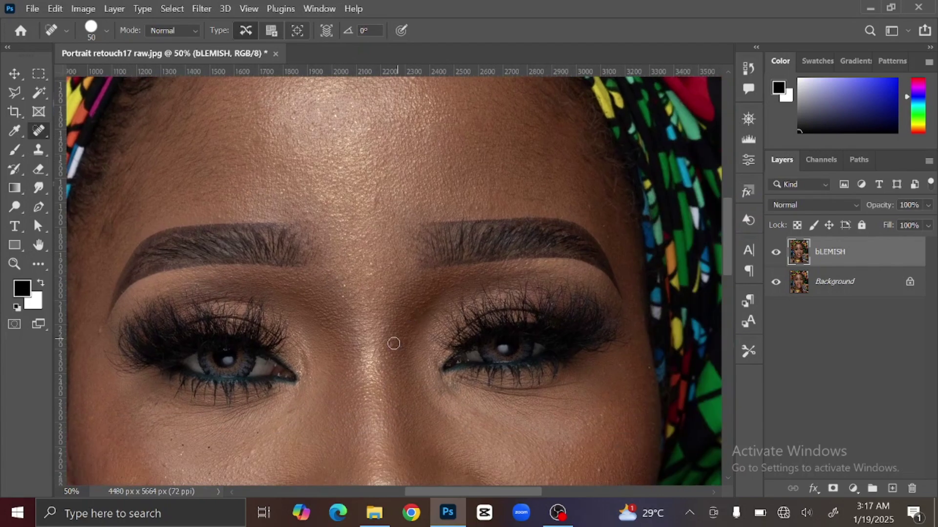
pyautogui.click(385, 330)
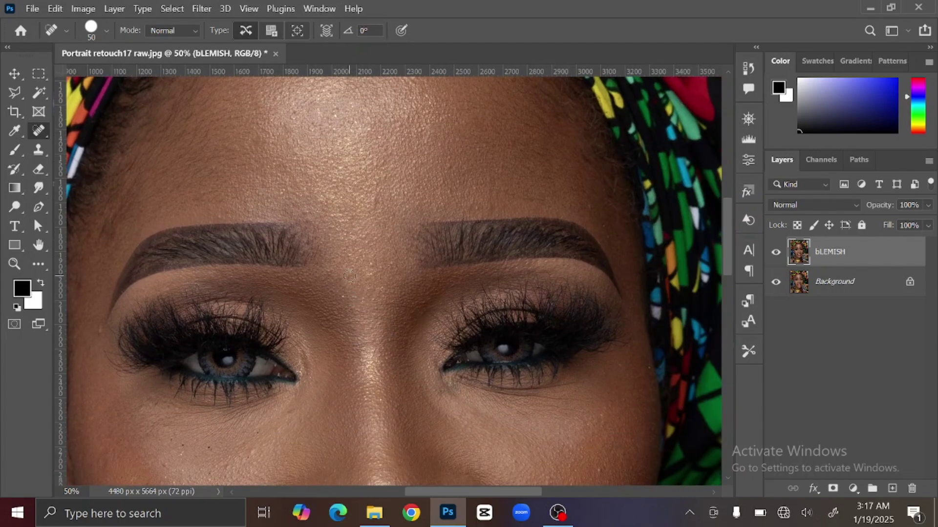
pyautogui.moveTo(417, 265); pyautogui.dragTo(410, 318)
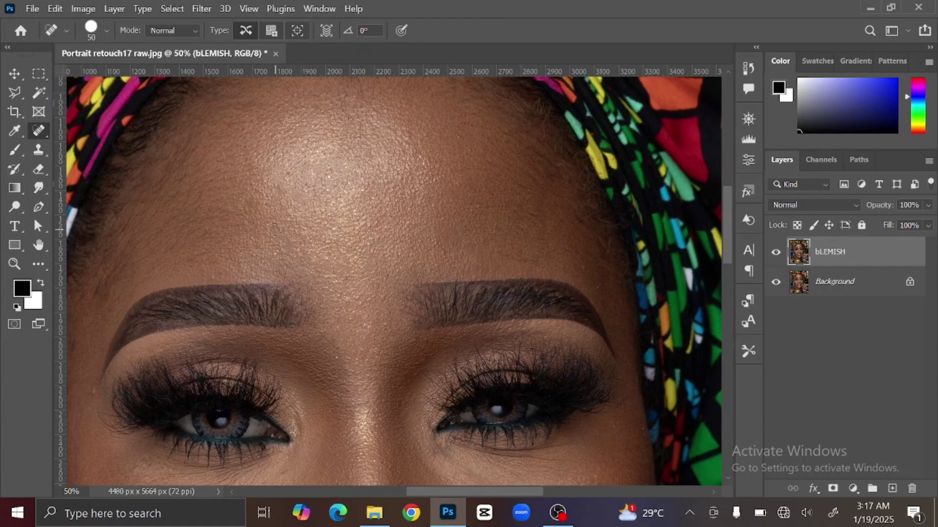
pyautogui.click(334, 191)
# Step: Examine the forehead, hairline, eye area and nose for remaining blemishes
pyautogui.hscroll(-3, 252, 292)
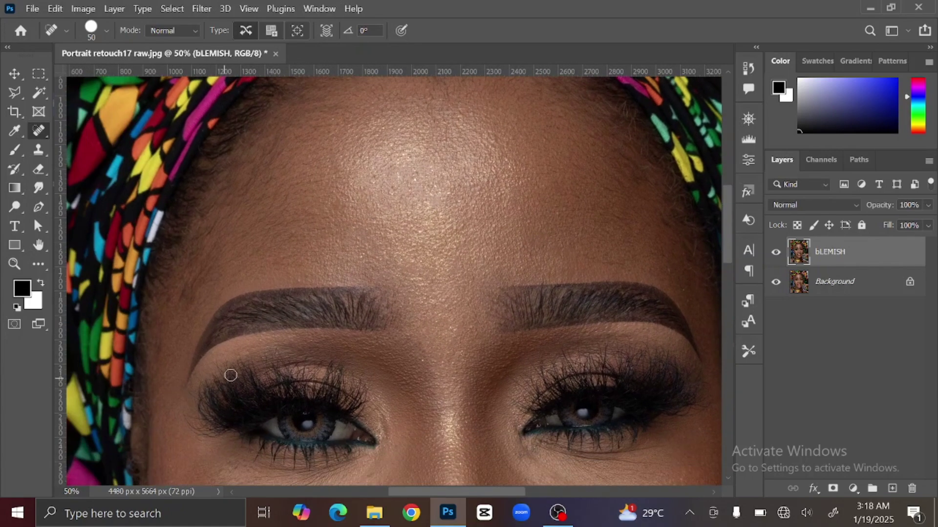
pyautogui.hscroll(3, 343, 277)
pyautogui.scroll(-3, 437, 267)
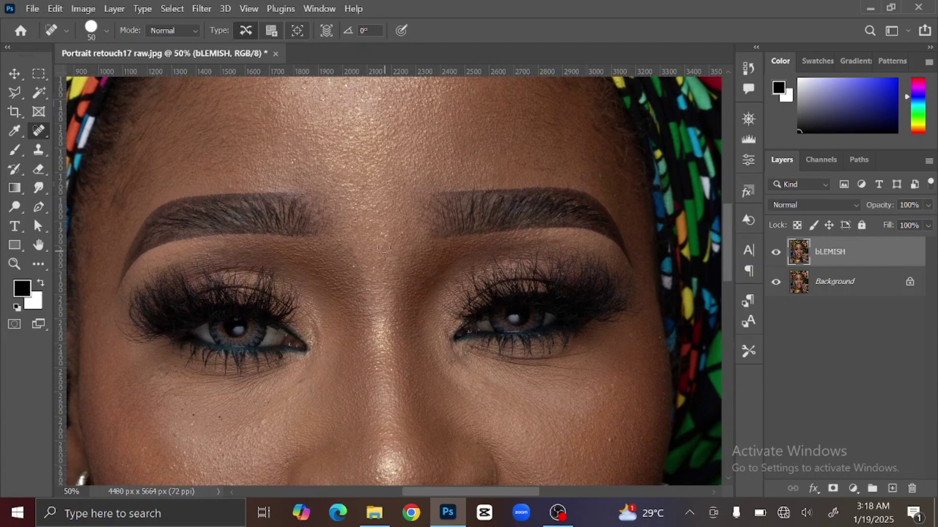
pyautogui.scroll(4, 385, 247)
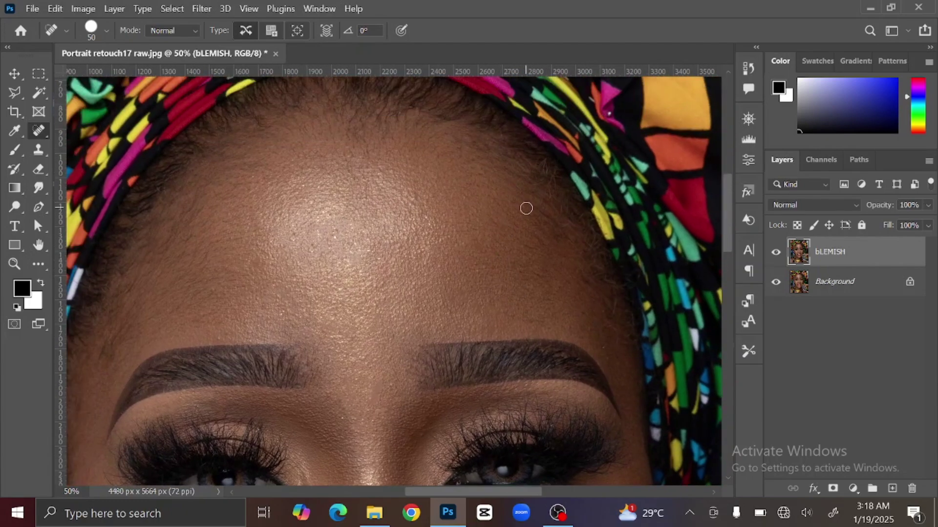
pyautogui.scroll(1, 489, 240)
pyautogui.hscroll(-1, 488, 239)
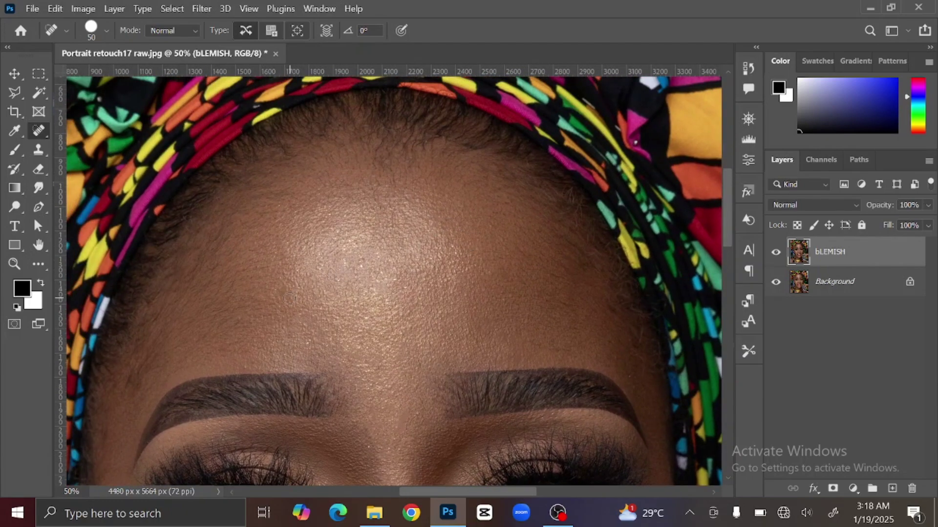
pyautogui.moveTo(251, 293); pyautogui.dragTo(370, 254)
pyautogui.moveTo(293, 257); pyautogui.dragTo(361, 160)
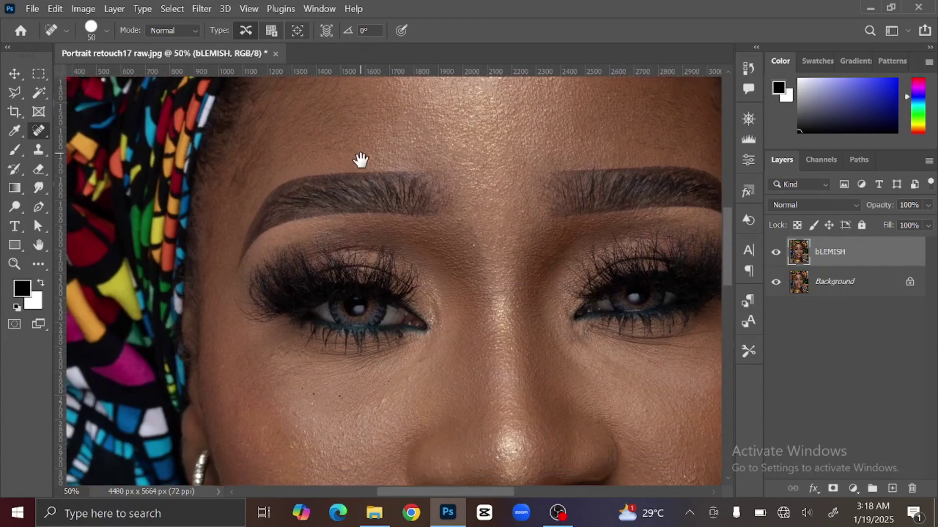
pyautogui.scroll(-1, 274, 353)
pyautogui.scroll(-2, 347, 316)
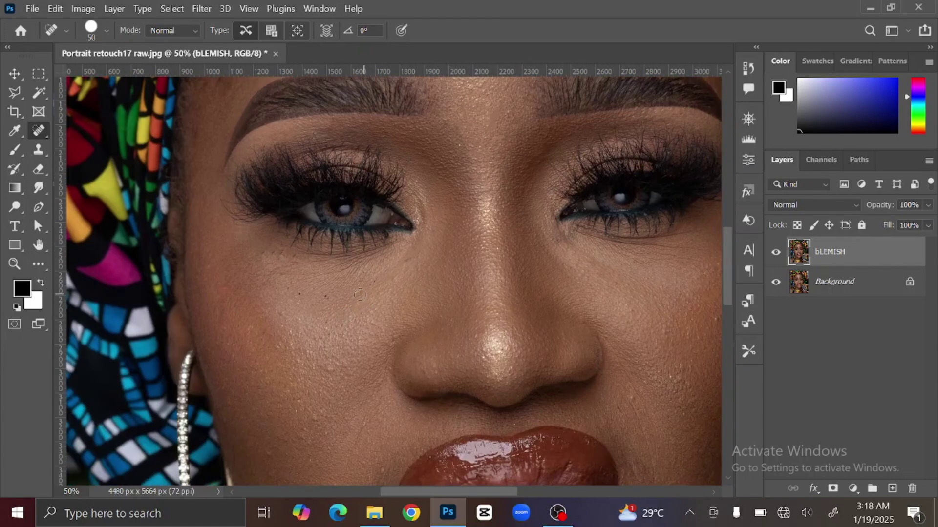
pyautogui.hscroll(1, 394, 371)
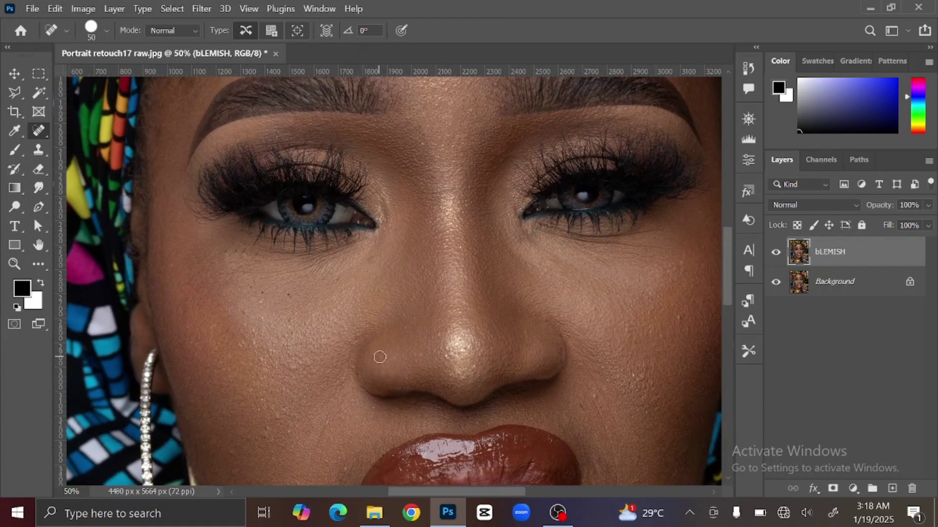
# Step: Heal the bumps and spots on the cheek at the right side of the face in the picture
pyautogui.moveTo(504, 346)
pyautogui.mouseDown()
pyautogui.moveTo(481, 376)
pyautogui.moveTo(505, 351)
pyautogui.moveTo(488, 295)
pyautogui.mouseUp()
pyautogui.moveTo(488, 296)
pyautogui.mouseDown()
pyautogui.moveTo(517, 356)
pyautogui.moveTo(499, 416)
pyautogui.mouseUp()
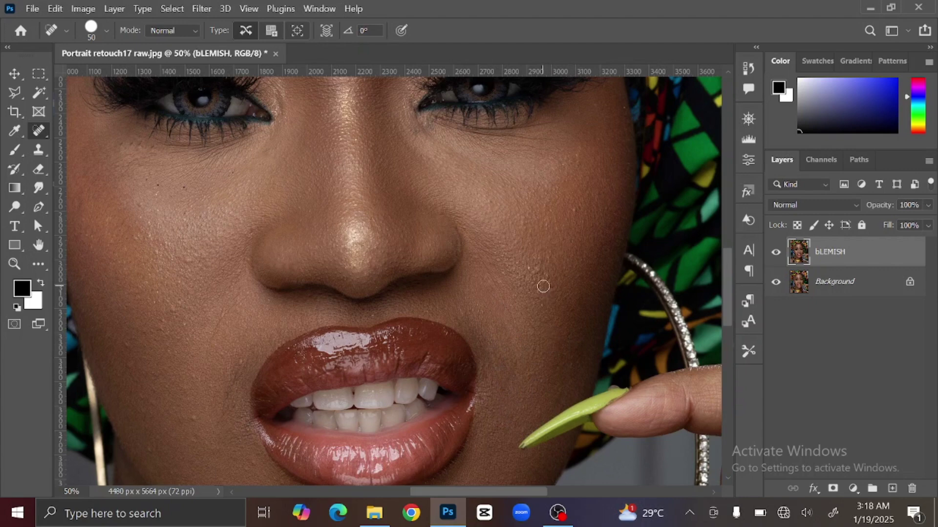
pyautogui.moveTo(542, 283); pyautogui.dragTo(538, 264)
pyautogui.moveTo(581, 228); pyautogui.dragTo(581, 268)
pyautogui.moveTo(582, 184); pyautogui.dragTo(573, 202)
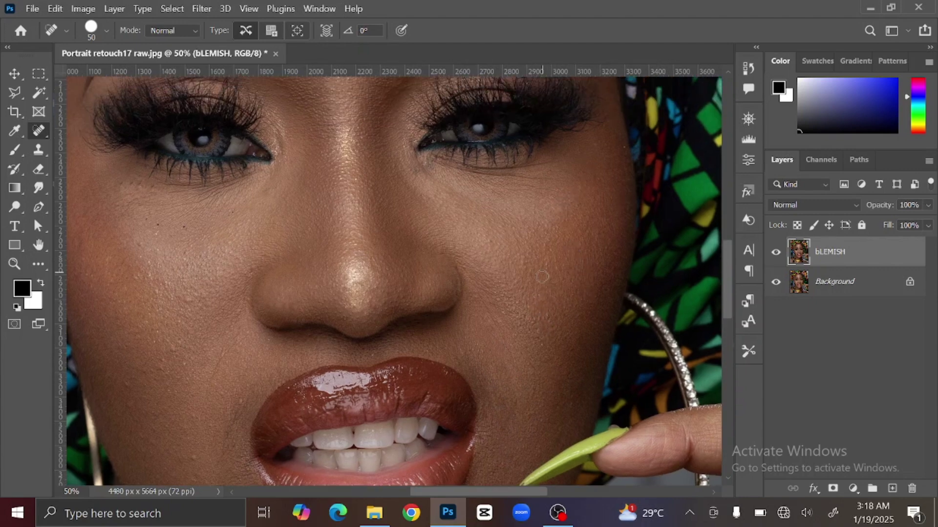
# Step: Heal the spots on the cheek at the left side of the face in the picture
pyautogui.moveTo(292, 282); pyautogui.dragTo(409, 242)
pyautogui.click(290, 297)
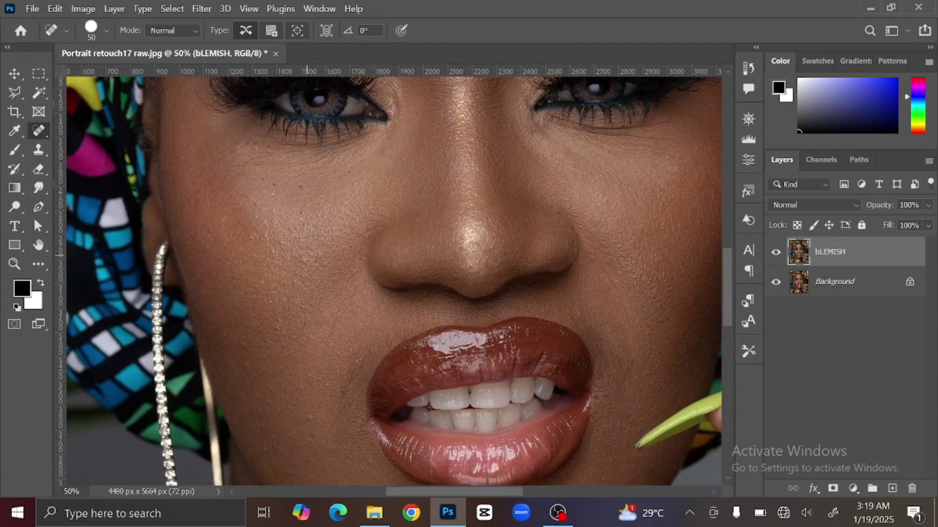
pyautogui.moveTo(330, 262); pyautogui.dragTo(335, 251)
pyautogui.click(248, 235)
pyautogui.click(272, 212)
pyautogui.click(277, 328)
# Step: Heal the marks on the lower cheek and the skin around the mouth
pyautogui.moveTo(313, 416); pyautogui.dragTo(296, 320)
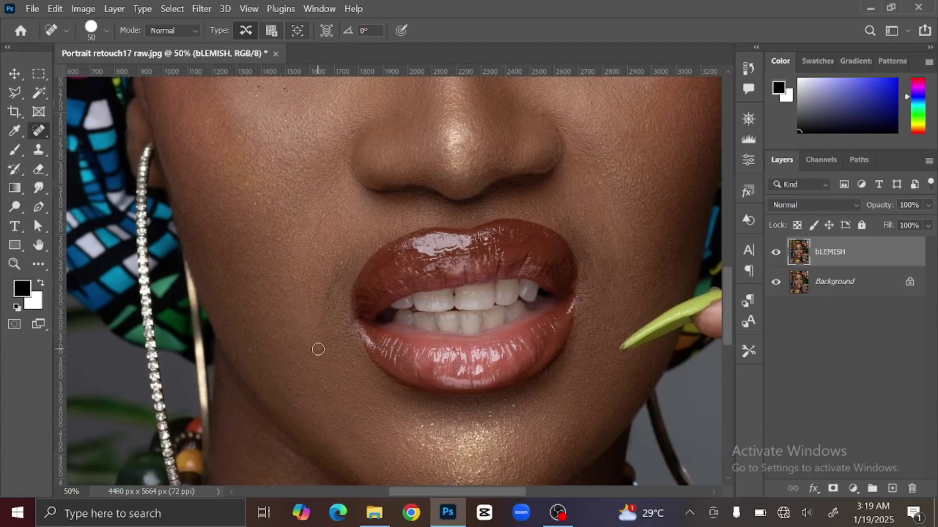
pyautogui.click(345, 368)
pyautogui.click(252, 305)
pyautogui.moveTo(339, 266); pyautogui.dragTo(320, 310)
pyautogui.click(321, 226)
pyautogui.moveTo(550, 245); pyautogui.dragTo(512, 258)
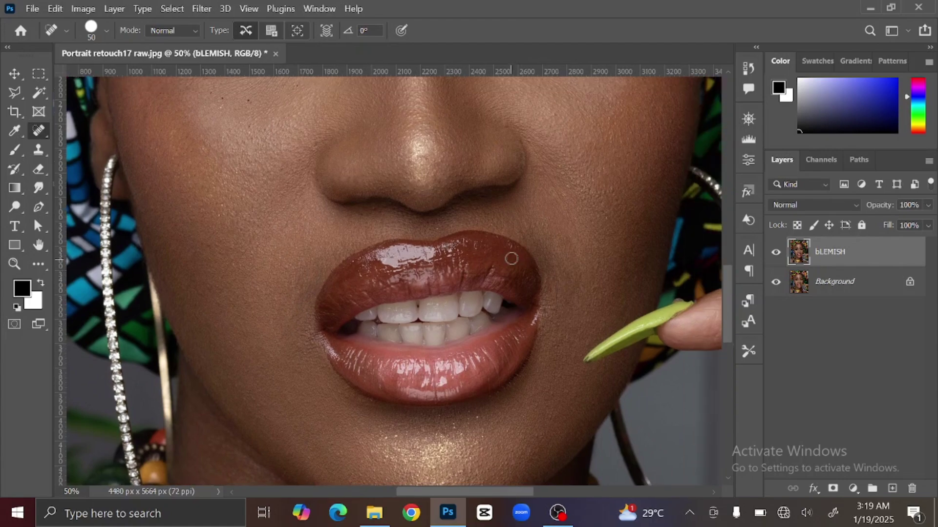
pyautogui.click(427, 384)
# Step: Heal the spots on the neck between the chin and the bead necklace
pyautogui.moveTo(468, 464); pyautogui.dragTo(432, 308)
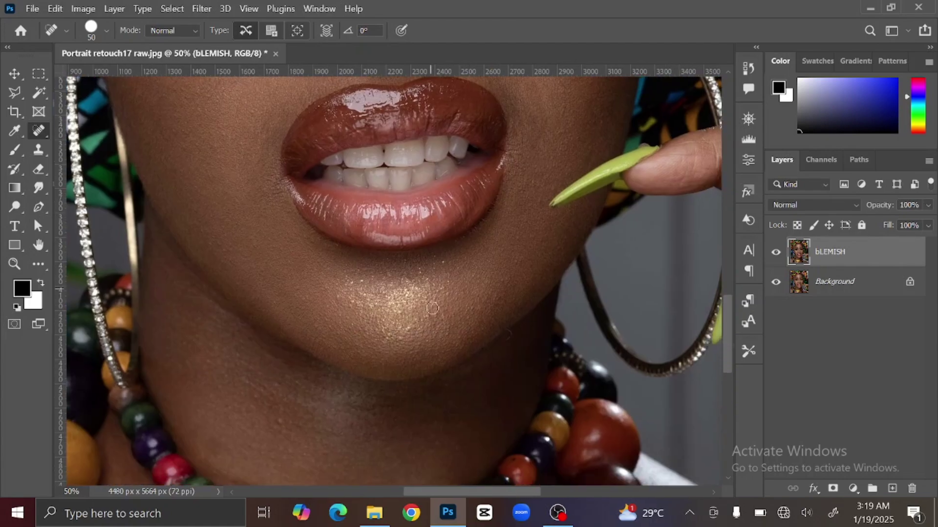
pyautogui.click(270, 393)
pyautogui.moveTo(227, 452); pyautogui.dragTo(235, 352)
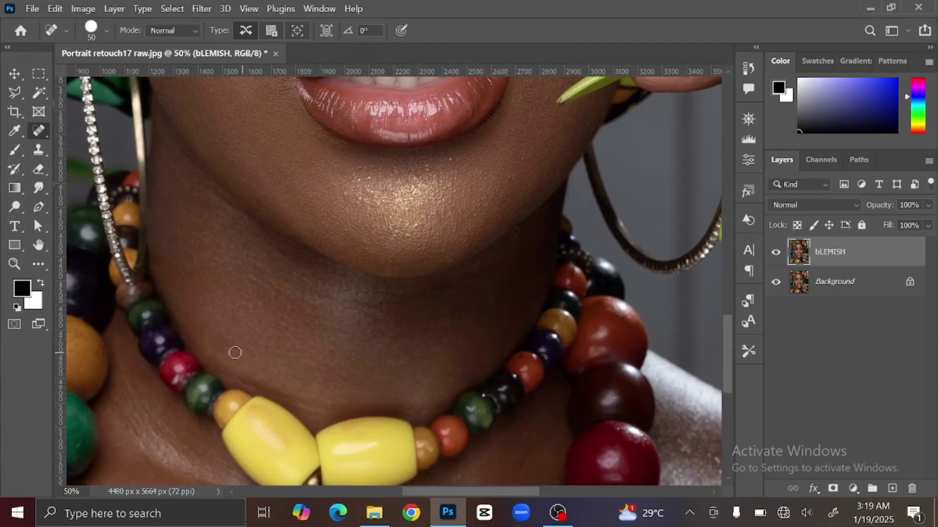
pyautogui.click(215, 335)
pyautogui.click(190, 283)
pyautogui.click(200, 232)
pyautogui.click(234, 231)
pyautogui.click(450, 338)
# Step: Heal the bright specks on the chin just below the lower lip
pyautogui.moveTo(518, 180); pyautogui.dragTo(494, 352)
pyautogui.click(360, 345)
pyautogui.click(389, 339)
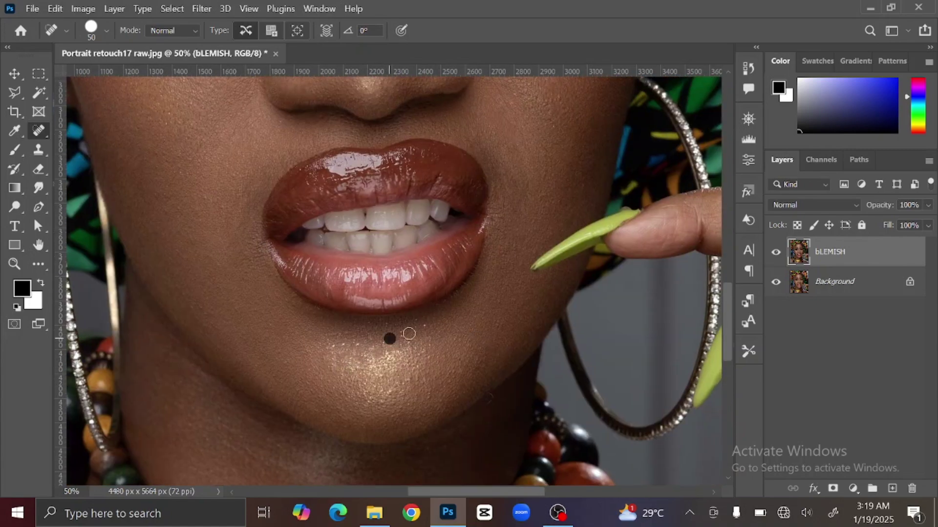
# Step: Heal the spots on the chest between the bead necklaces and the pendant
pyautogui.moveTo(309, 318); pyautogui.dragTo(462, 397)
pyautogui.moveTo(348, 129)
pyautogui.mouseDown()
pyautogui.moveTo(292, 276)
pyautogui.moveTo(325, 404)
pyautogui.moveTo(427, 214)
pyautogui.moveTo(450, 314)
pyautogui.mouseUp()
pyautogui.click(449, 193)
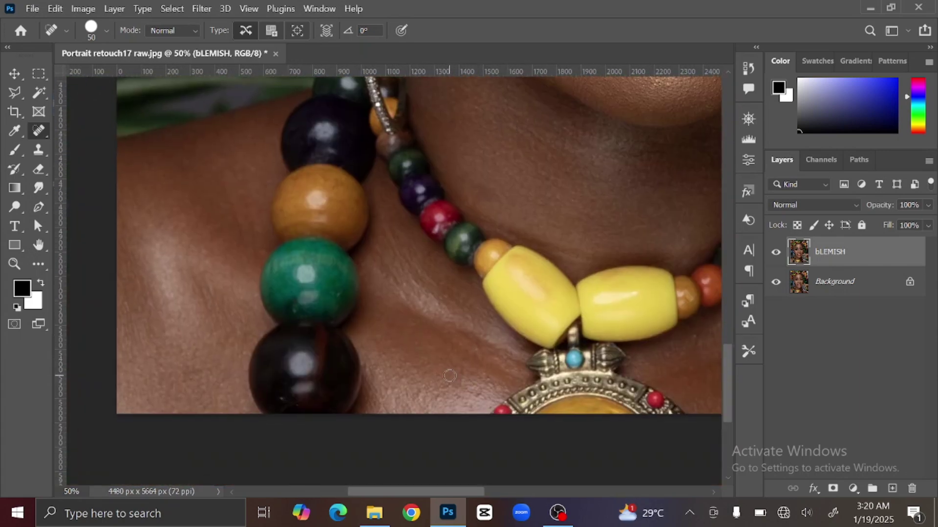
pyautogui.click(484, 383)
pyautogui.click(396, 280)
# Step: Heal the bright specks on the highlighted shoulder beside the dark red and black beads
pyautogui.moveTo(410, 278); pyautogui.dragTo(347, 286)
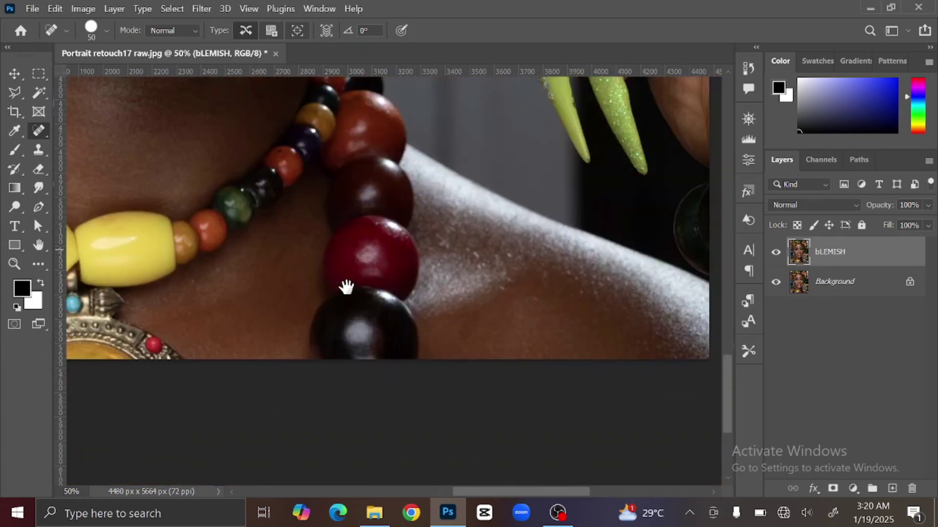
pyautogui.click(475, 256)
pyautogui.click(506, 280)
pyautogui.click(588, 292)
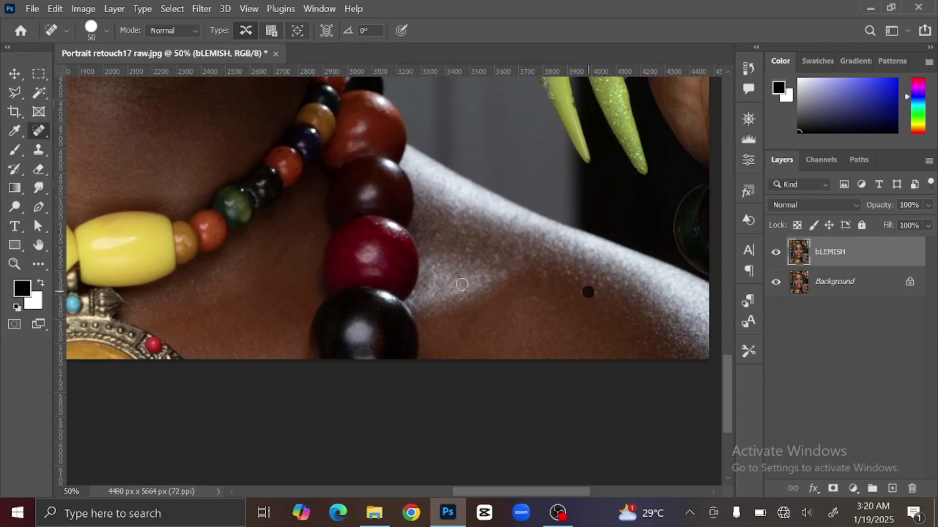
# Step: Compare the healed skin with the original by toggling the bLEMISH layer's visibility, and return to the Move tool with the whole portrait in view
pyautogui.scroll(15, 461, 284)
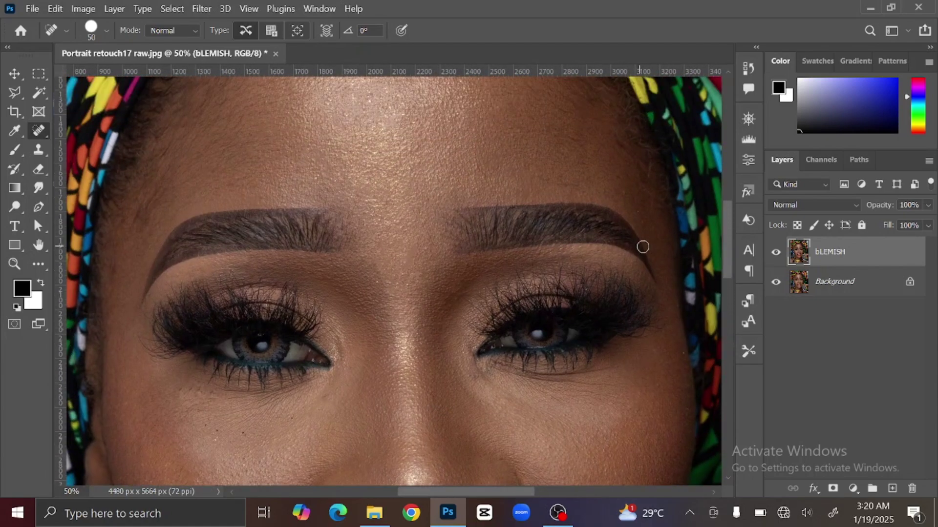
pyautogui.click(776, 252)
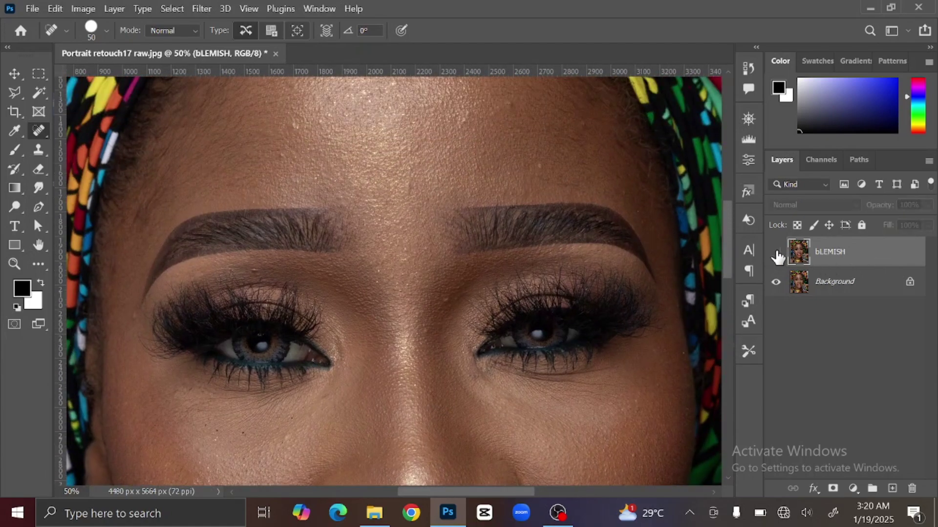
pyautogui.click(776, 253)
pyautogui.click(14, 74)
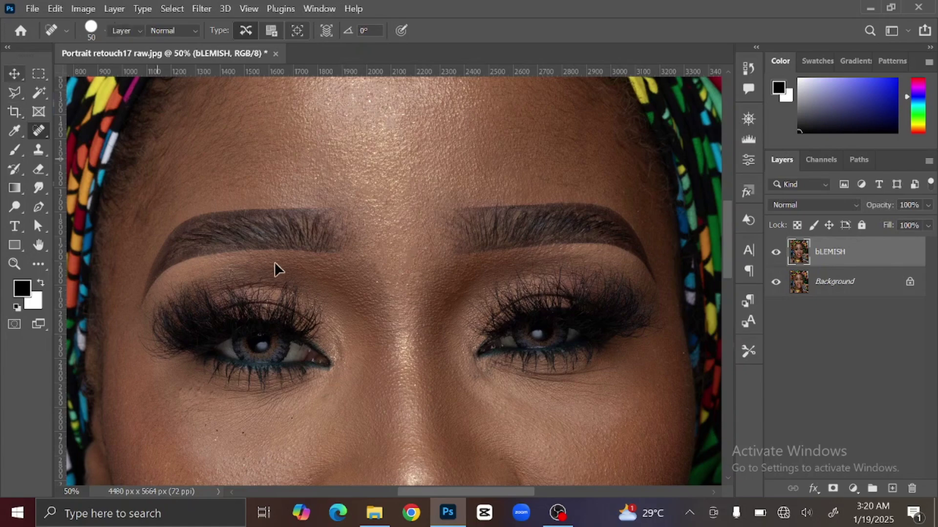
pyautogui.hotkey('ctrl', '0')
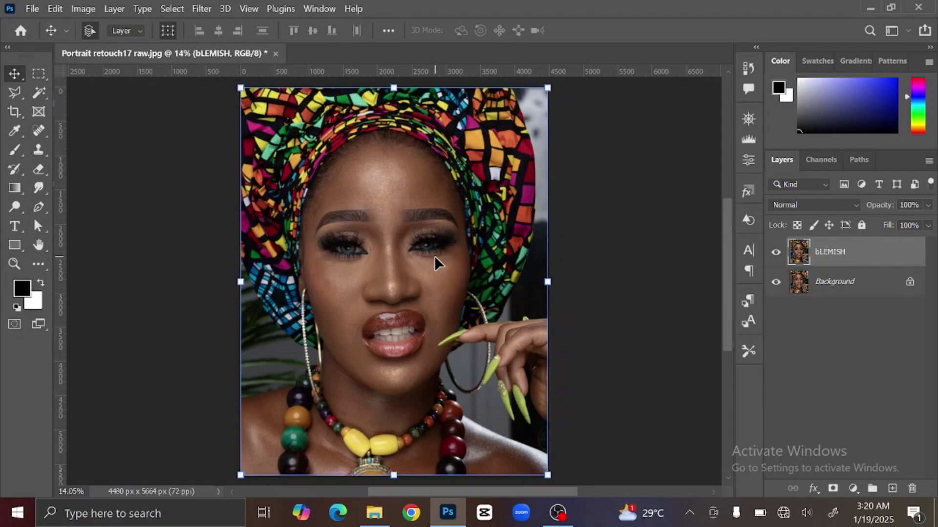
# Step: Duplicate the bLEMISH layer twice, naming the upper copy High and the lower copy Low
pyautogui.hotkey('ctrl', 'j')
pyautogui.hotkey('ctrl', 'j')
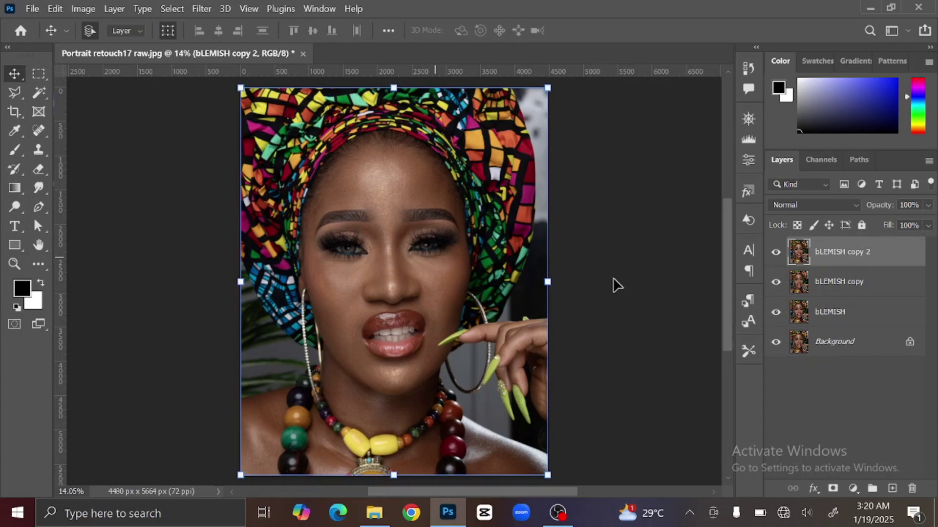
pyautogui.doubleClick(836, 252)
pyautogui.write('High')
pyautogui.press('Return')
pyautogui.doubleClick(836, 283)
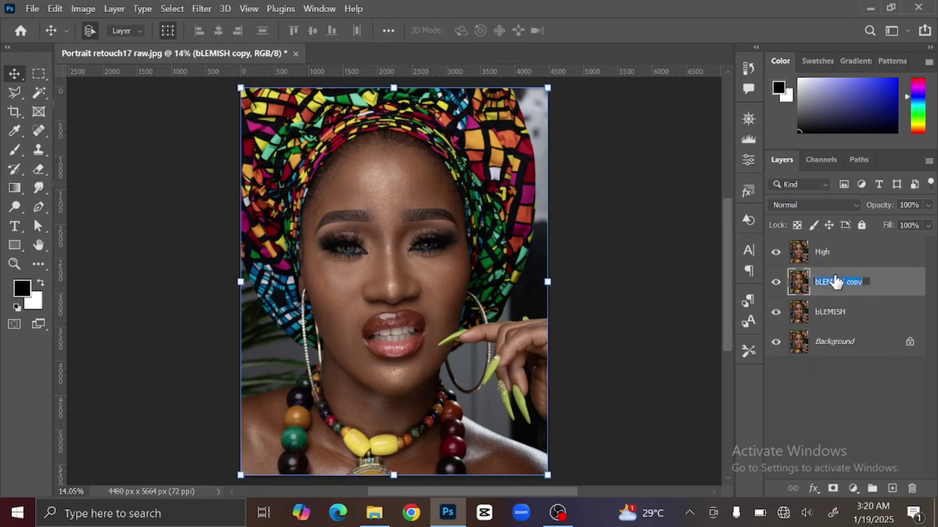
pyautogui.write('Low')
pyautogui.press('Return')
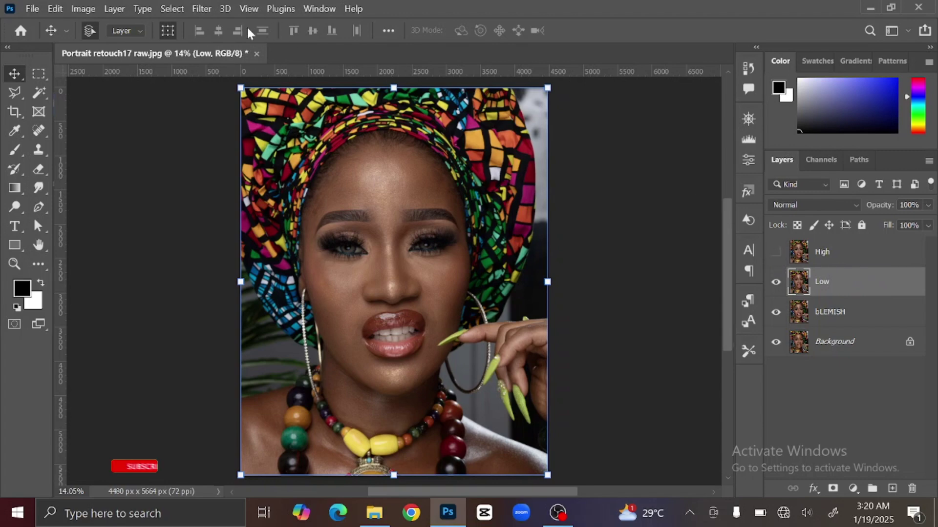
# Step: Apply a Gaussian Blur with a 10-pixel radius to the Low layer while the High layer is hidden
pyautogui.click(202, 8)
pyautogui.moveTo(342, 181)
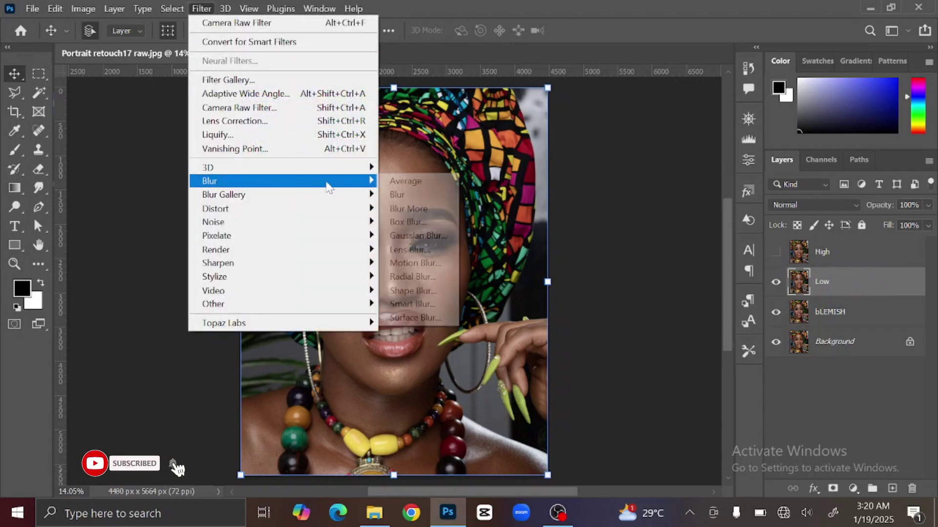
pyautogui.click(416, 236)
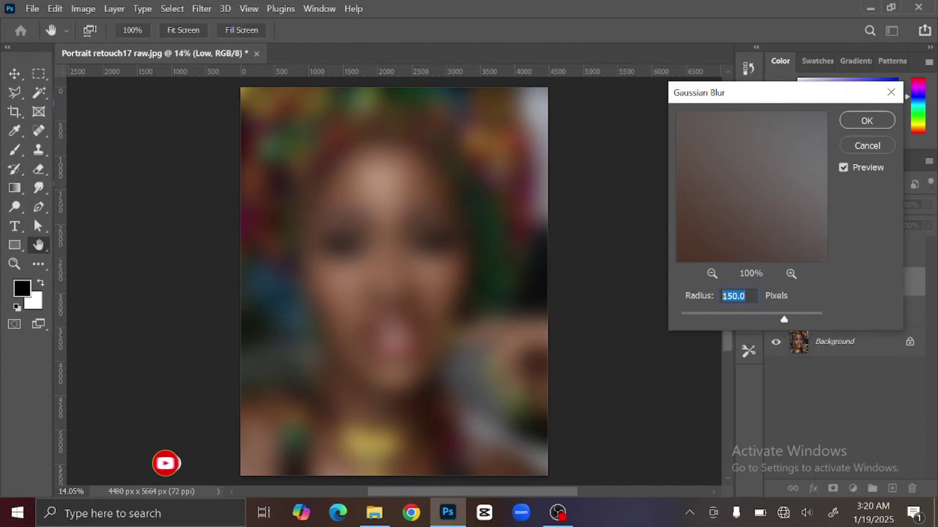
pyautogui.write('10')
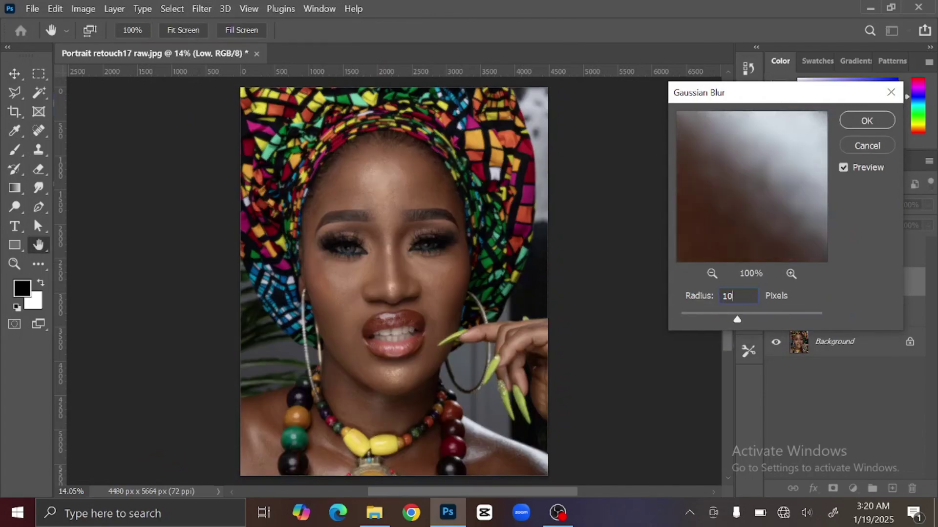
pyautogui.click(862, 121)
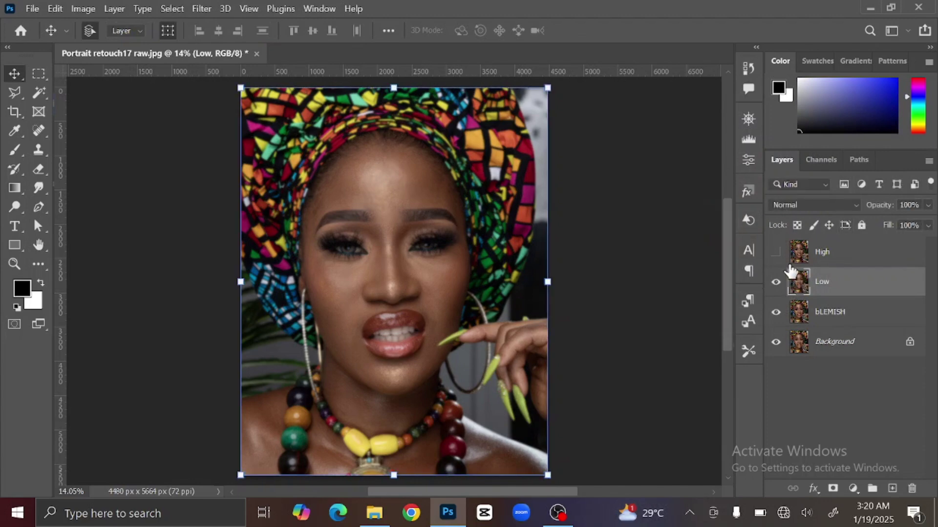
# Step: Show High, use Apply Image on it with Low as source, Subtract blending, scale 2 and offset 128, and set its blend mode to Linear Light
pyautogui.click(775, 253)
pyautogui.click(858, 256)
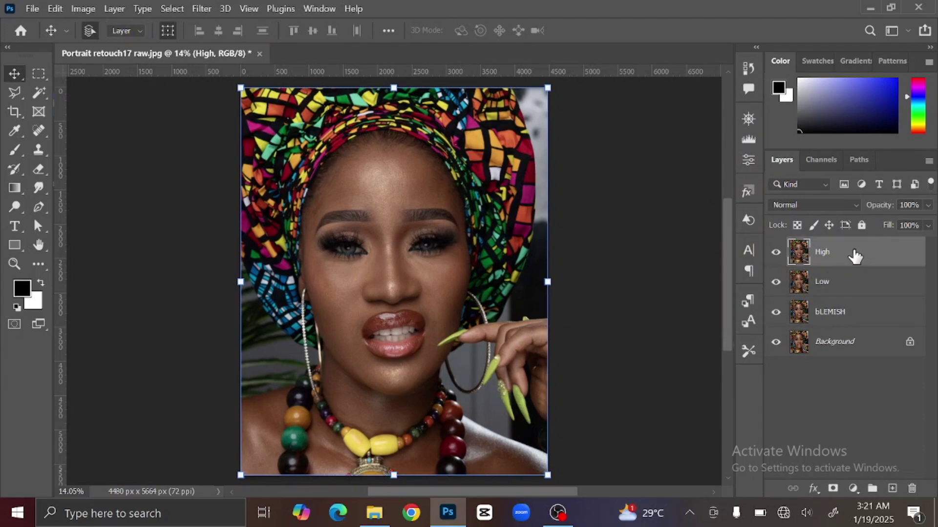
pyautogui.click(83, 9)
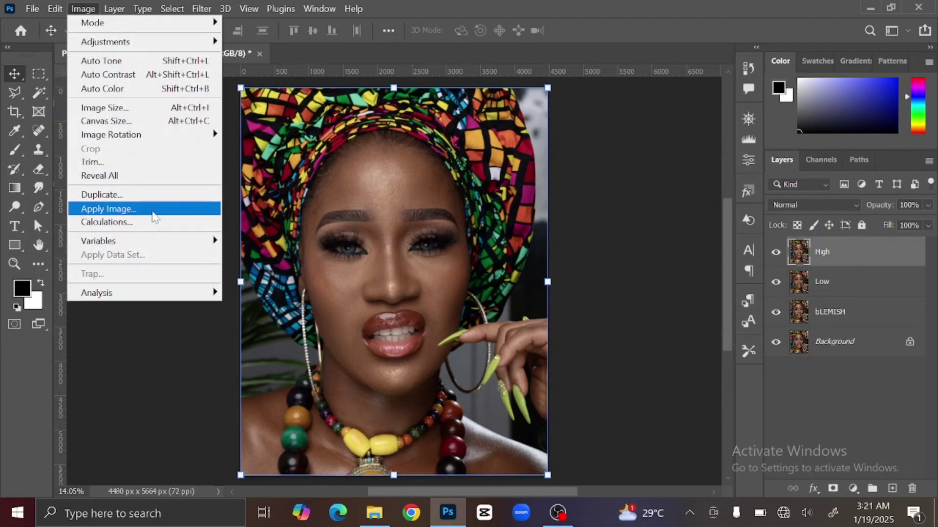
pyautogui.click(153, 213)
pyautogui.moveTo(682, 23); pyautogui.dragTo(679, 42)
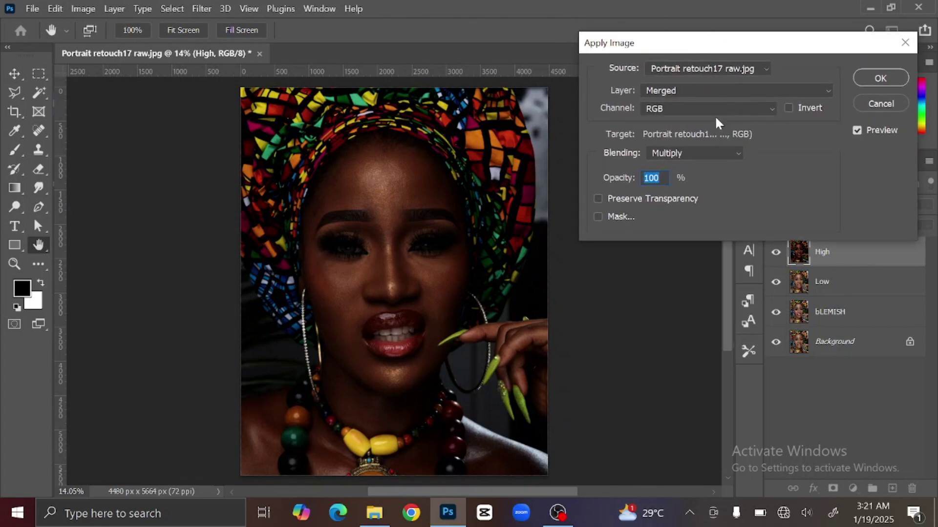
pyautogui.click(717, 90)
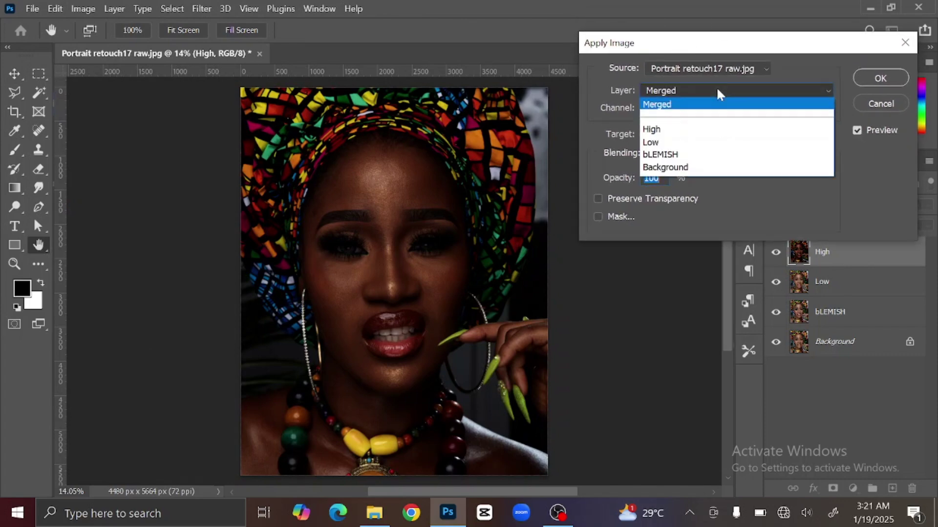
pyautogui.click(713, 142)
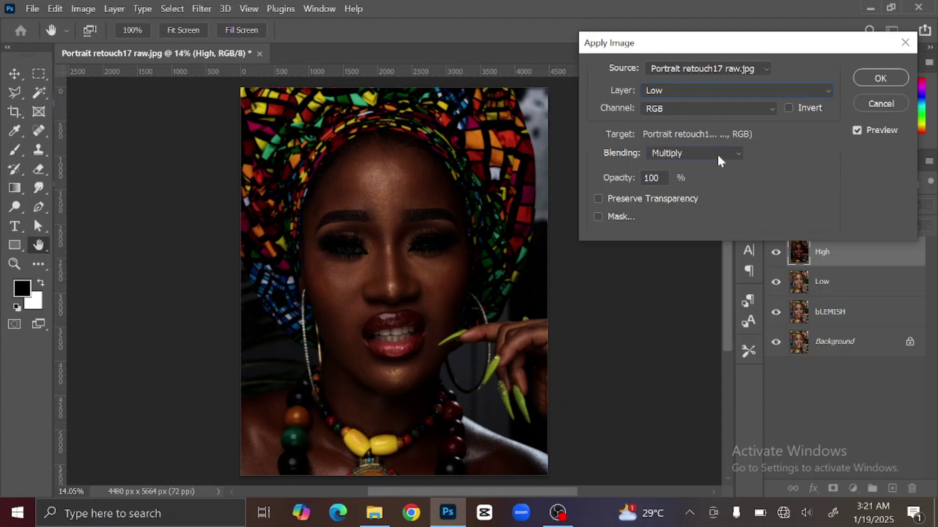
pyautogui.click(717, 153)
pyautogui.click(699, 432)
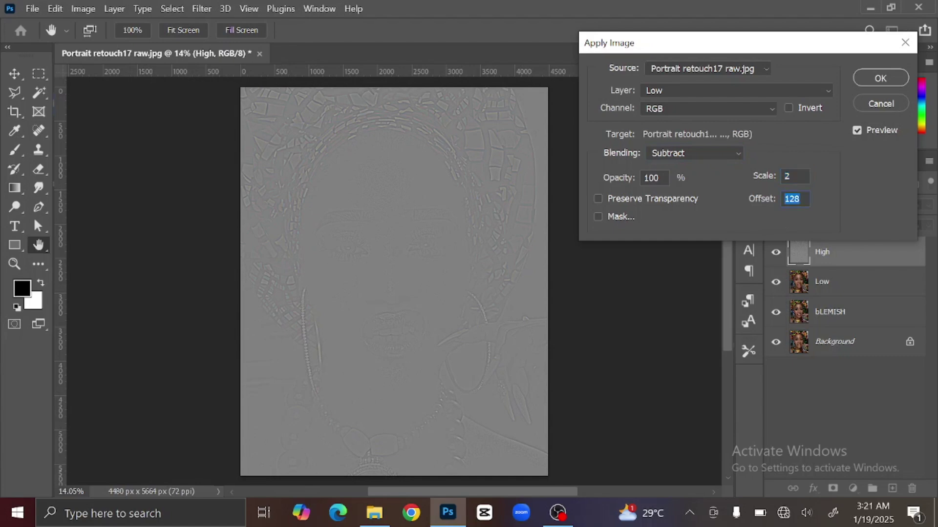
pyautogui.click(869, 82)
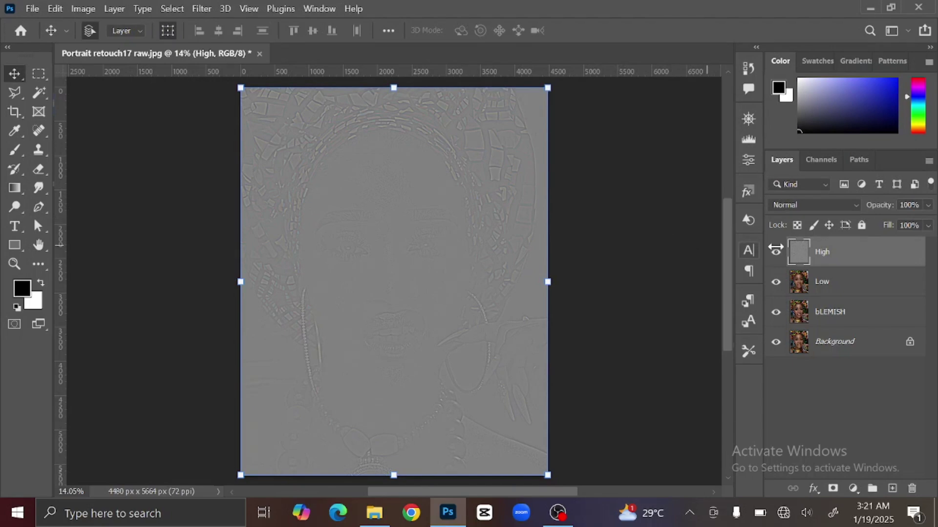
pyautogui.click(814, 202)
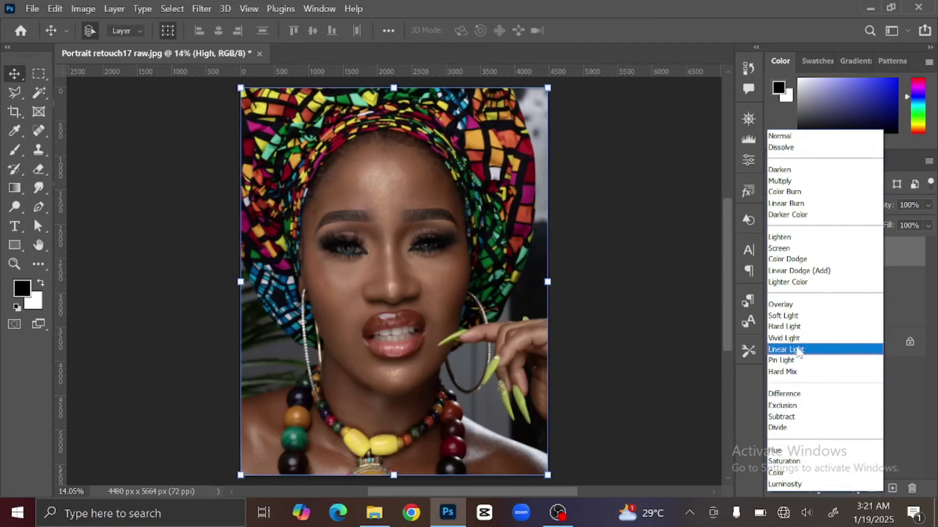
pyautogui.click(798, 351)
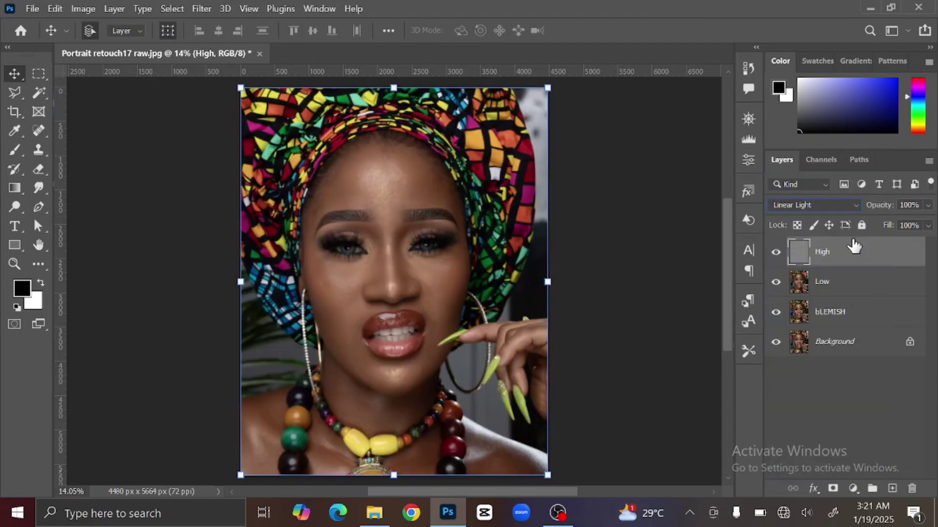
# Step: Activate the Mixer Brush Tool on the Low layer and check its brush load options
pyautogui.click(845, 288)
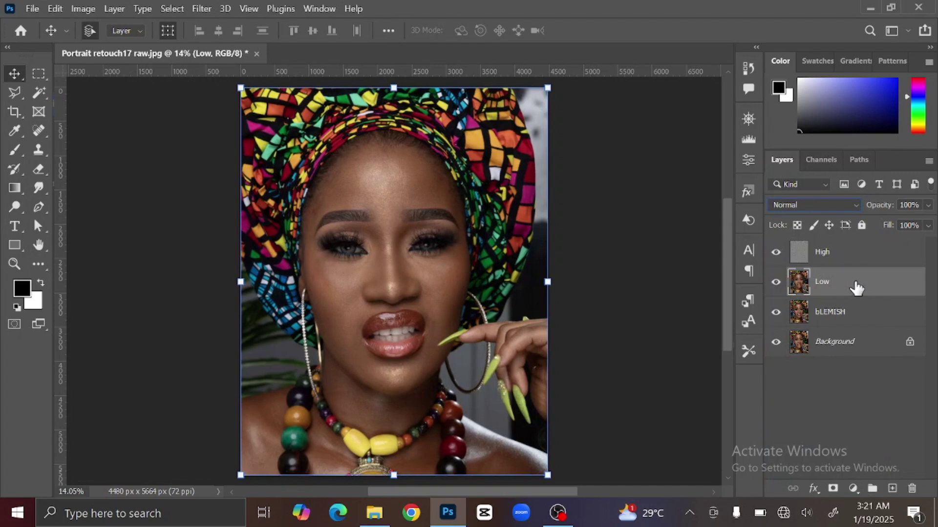
pyautogui.click(27, 154)
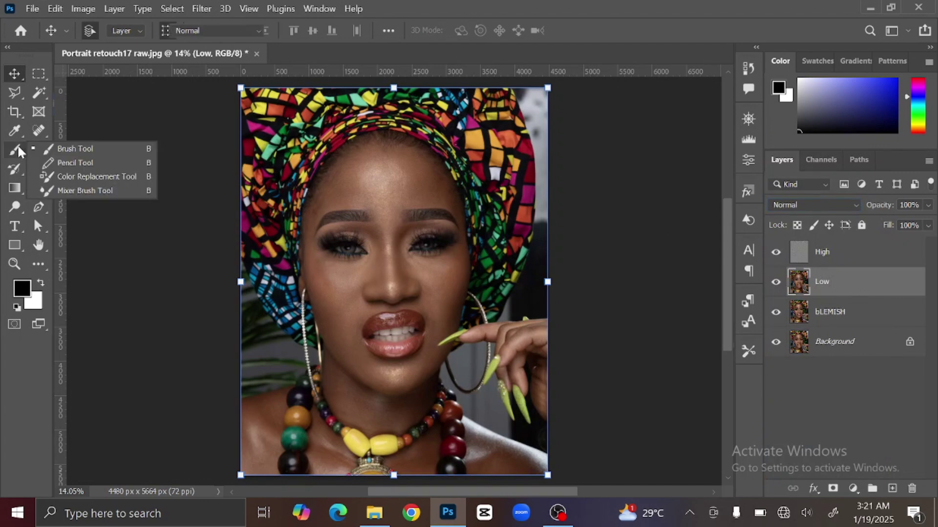
pyautogui.click(108, 191)
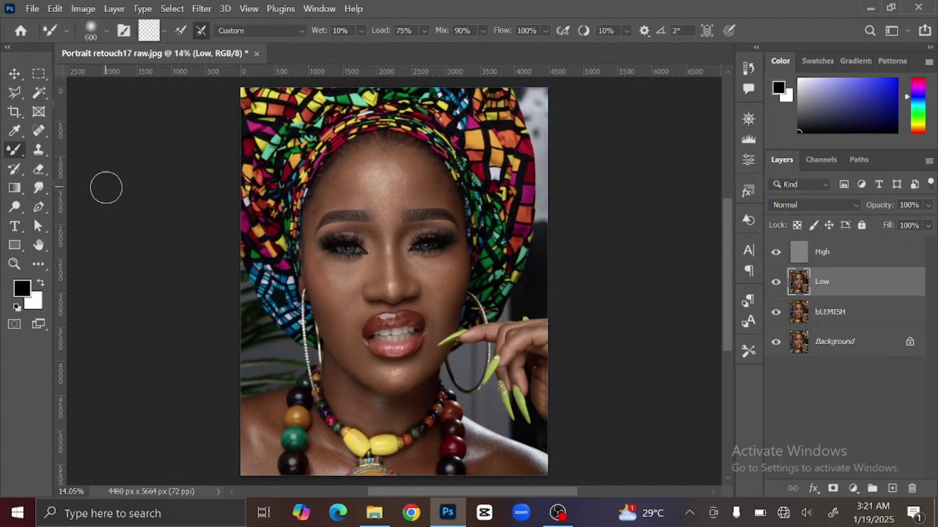
pyautogui.click(161, 31)
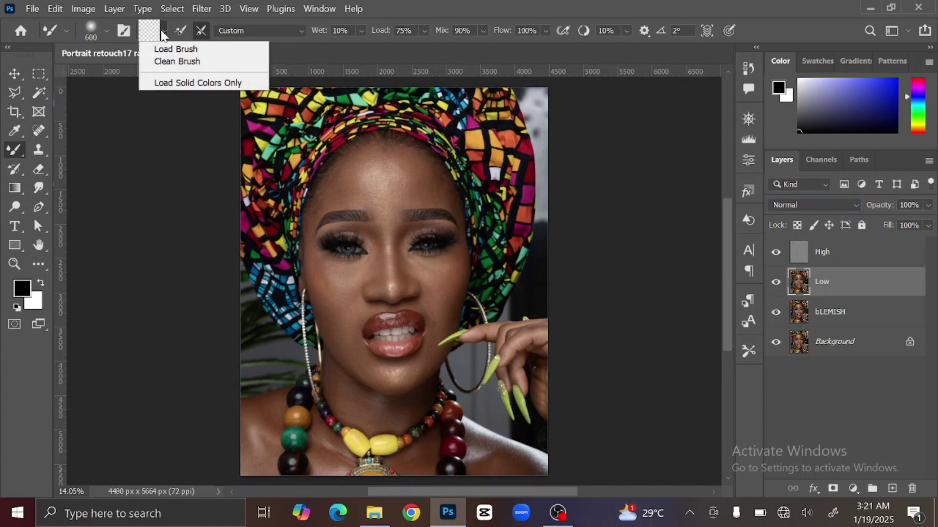
pyautogui.click(161, 29)
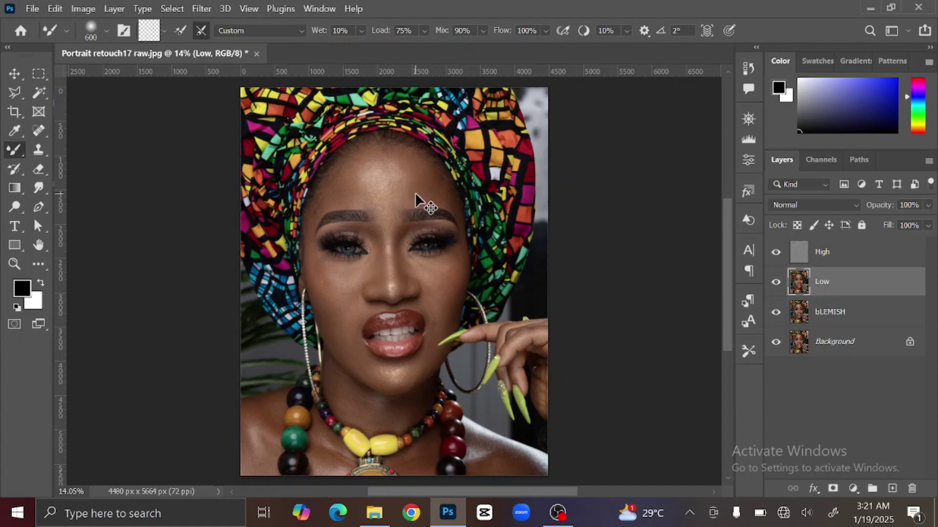
# Step: Smooth the shiny centre of the forehead with the Mixer Brush at size 600 and the skin above the eyebrow at size 400
pyautogui.scroll(3, 415, 193)
pyautogui.scroll(2, 415, 193)
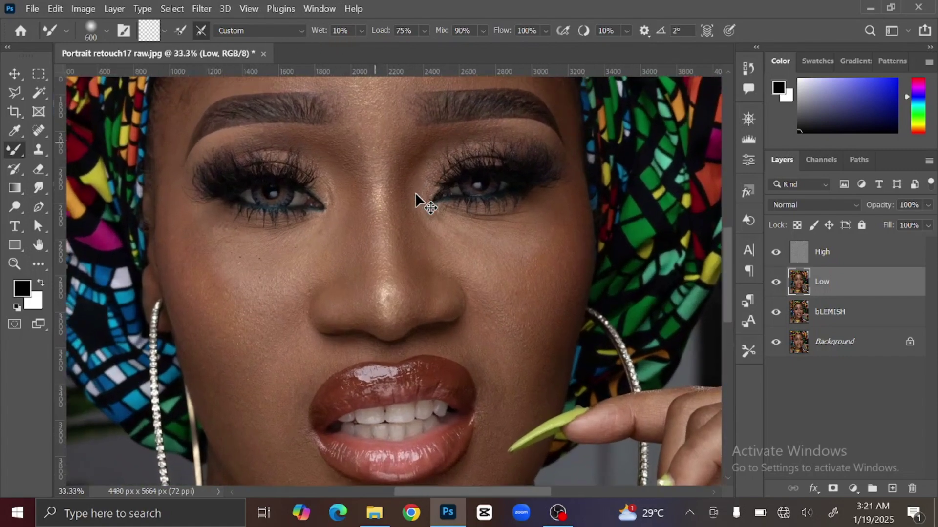
pyautogui.moveTo(414, 192); pyautogui.dragTo(429, 318)
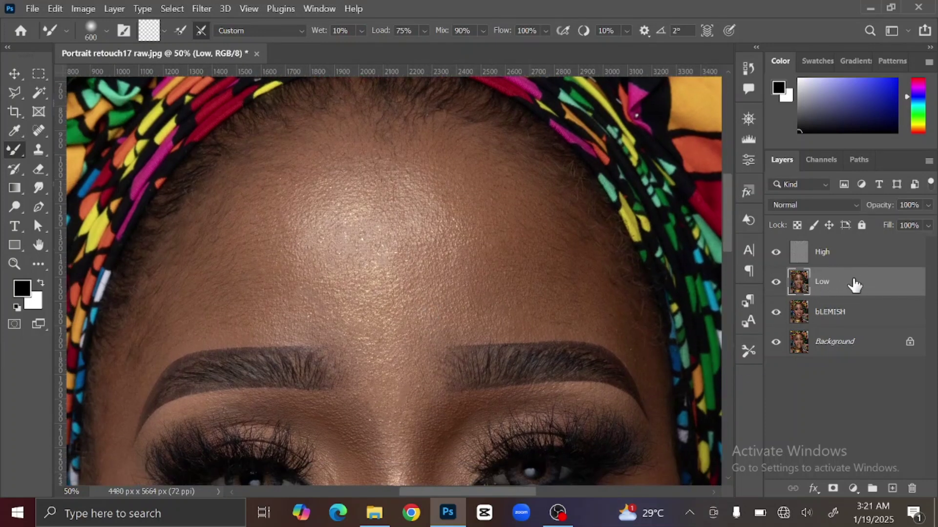
pyautogui.moveTo(298, 244); pyautogui.dragTo(312, 230)
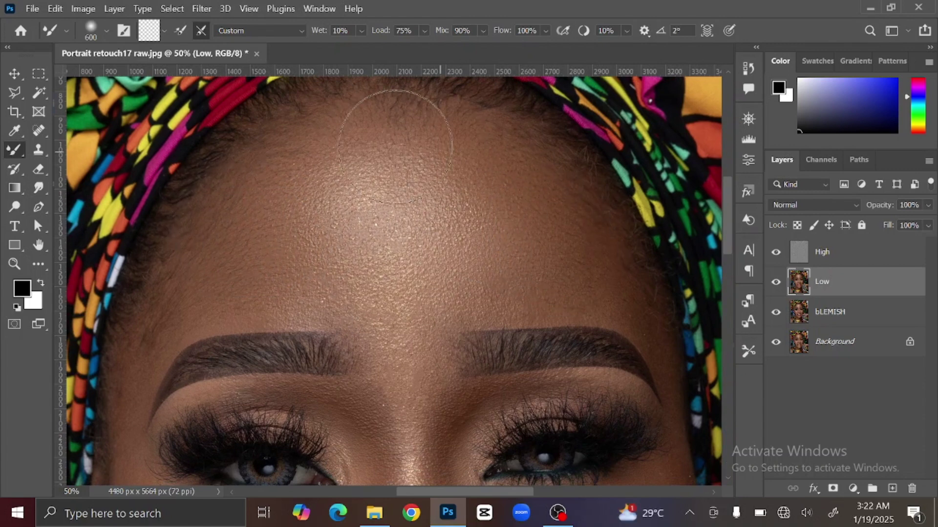
pyautogui.moveTo(358, 228); pyautogui.dragTo(377, 184)
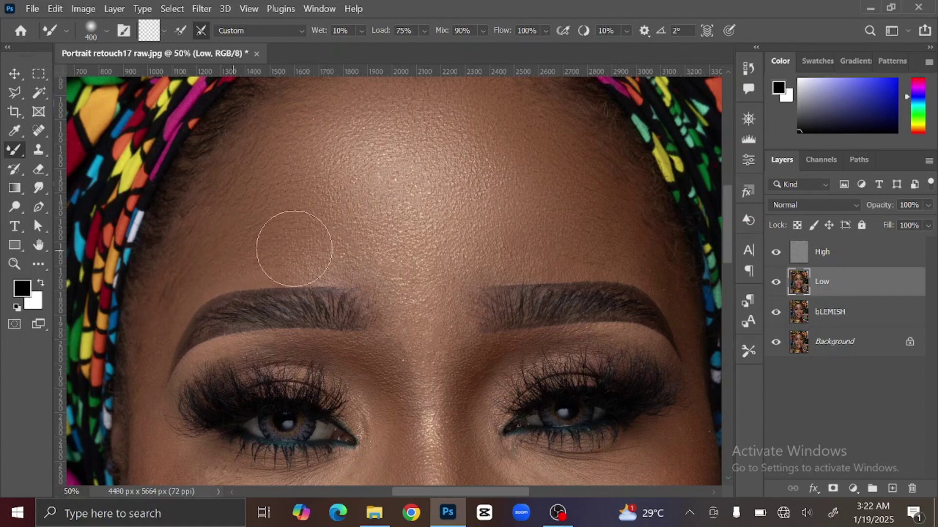
pyautogui.moveTo(456, 241); pyautogui.dragTo(368, 278)
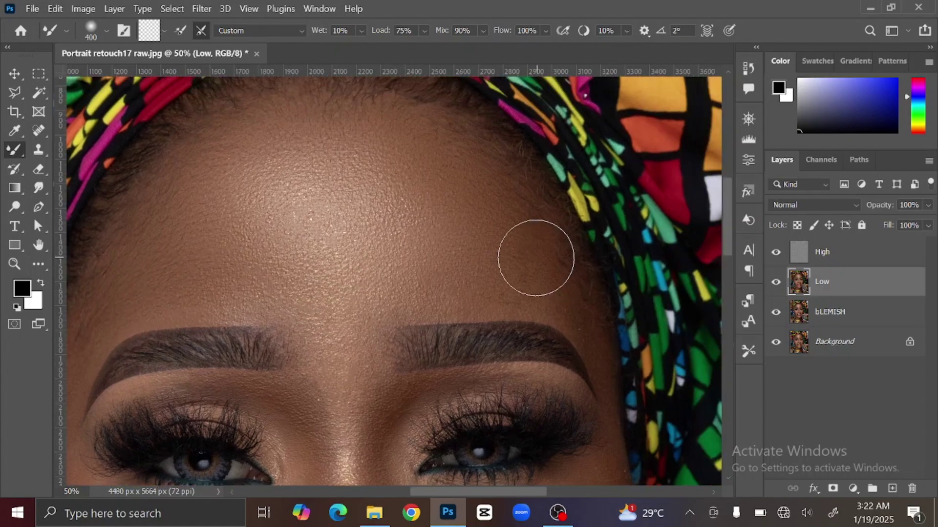
# Step: Blend the skin tones across the forehead with the Mixer Brush at size 600, using size 400 just above and between the eyebrows
pyautogui.press(']')
pyautogui.press(']')
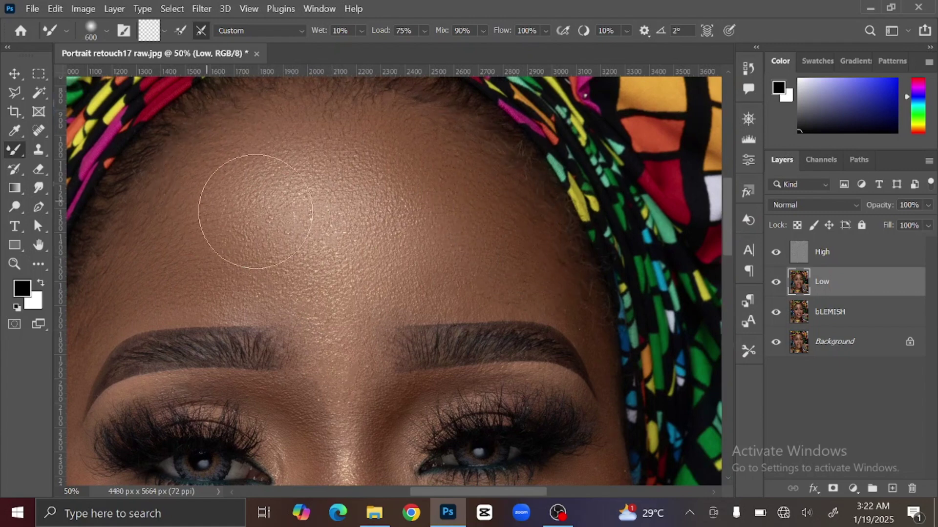
pyautogui.moveTo(315, 202); pyautogui.dragTo(346, 162)
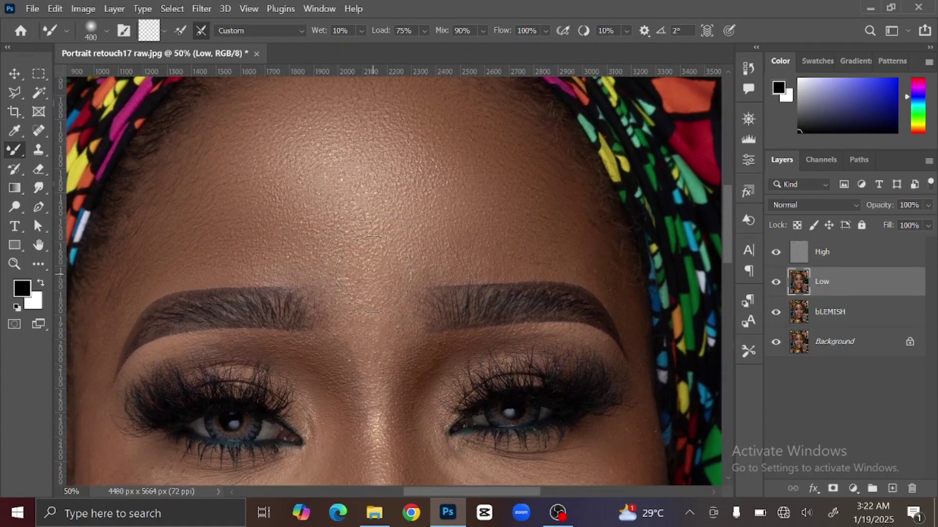
pyautogui.moveTo(399, 253); pyautogui.dragTo(394, 287)
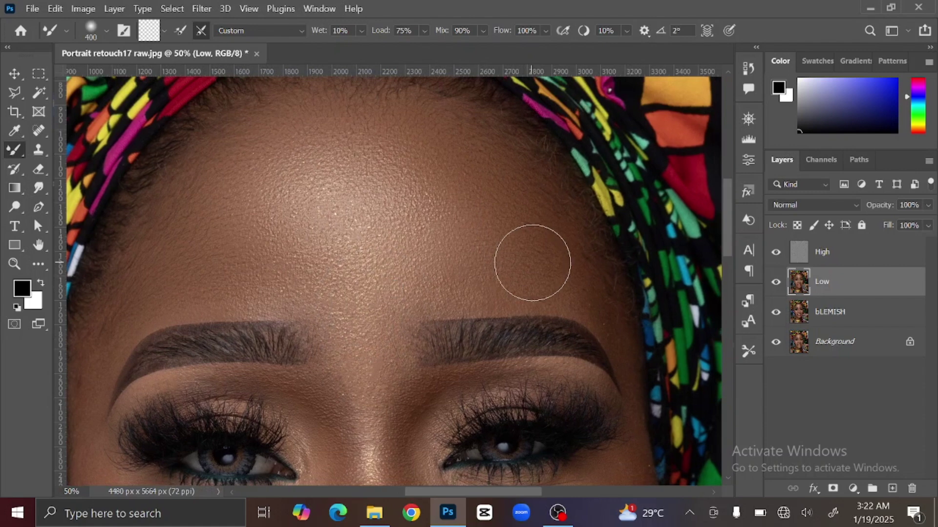
pyautogui.press(']')
pyautogui.press(']')
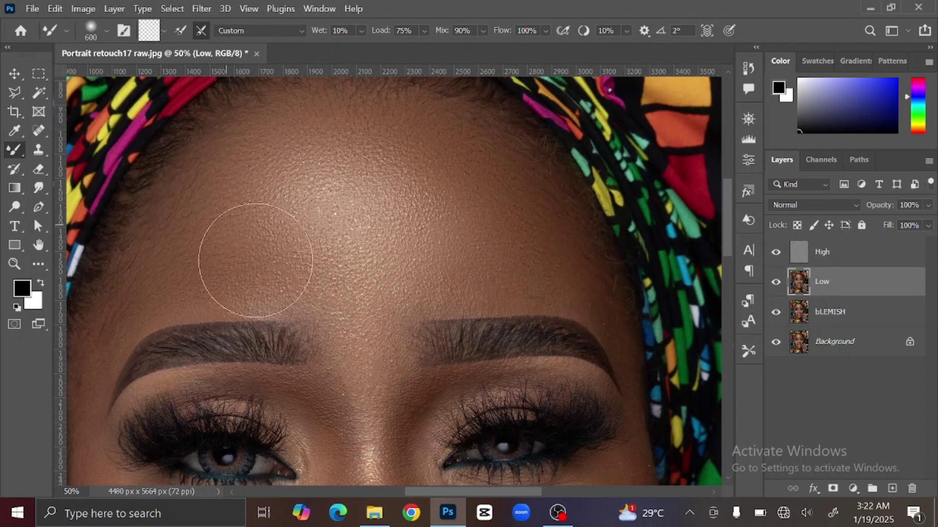
pyautogui.moveTo(453, 236); pyautogui.dragTo(404, 194)
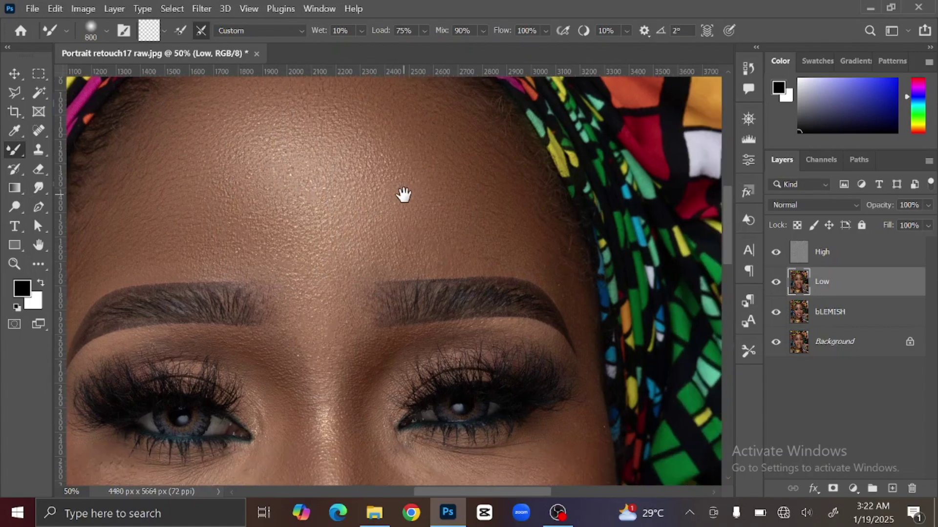
# Step: Smooth the skin between the eyebrows with the Mixer Brush reduced to size 500
pyautogui.press('[')
pyautogui.press('[')
pyautogui.press('[')
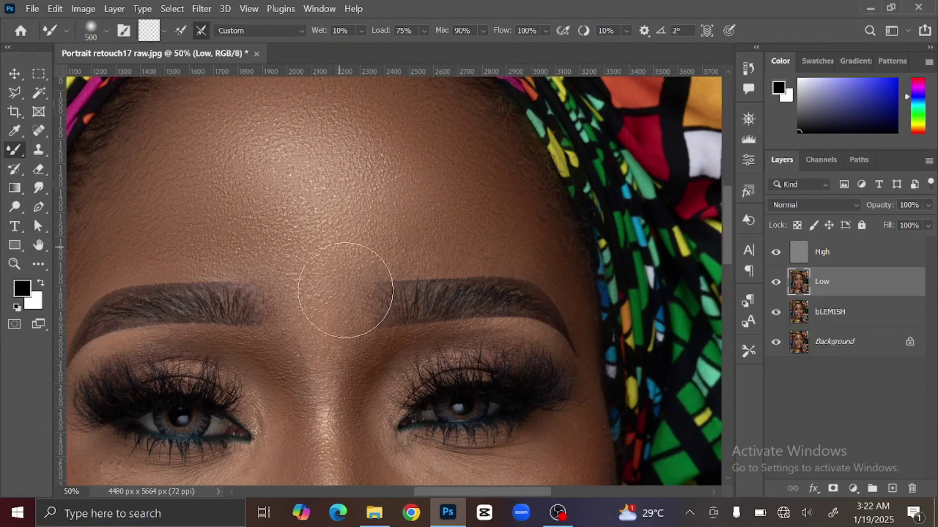
pyautogui.moveTo(341, 272); pyautogui.dragTo(464, 168)
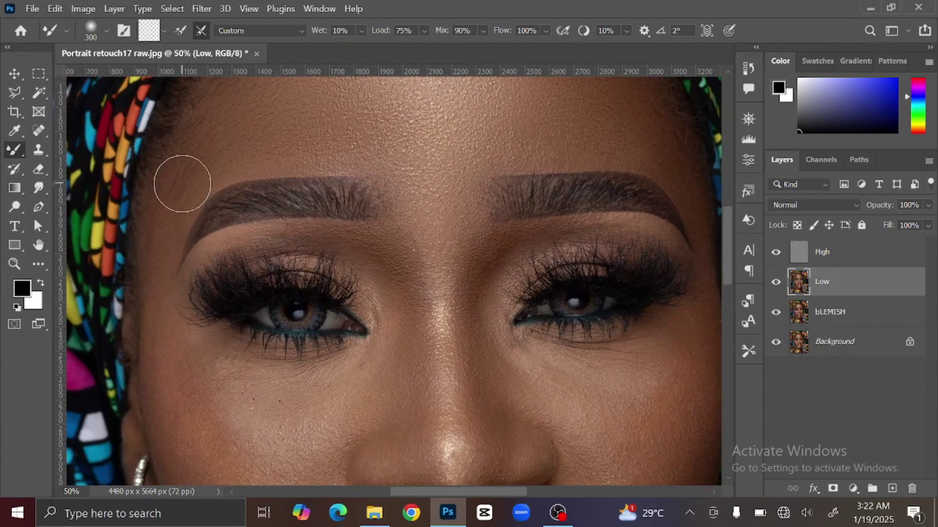
# Step: Enlarge the Mixer Brush to size 800 and blend the highlight and surrounding tones across the upper forehead
pyautogui.moveTo(293, 119); pyautogui.dragTo(280, 251)
pyautogui.press(']')
pyautogui.press(']')
pyautogui.press(']')
pyautogui.press(']')
pyautogui.press(']')
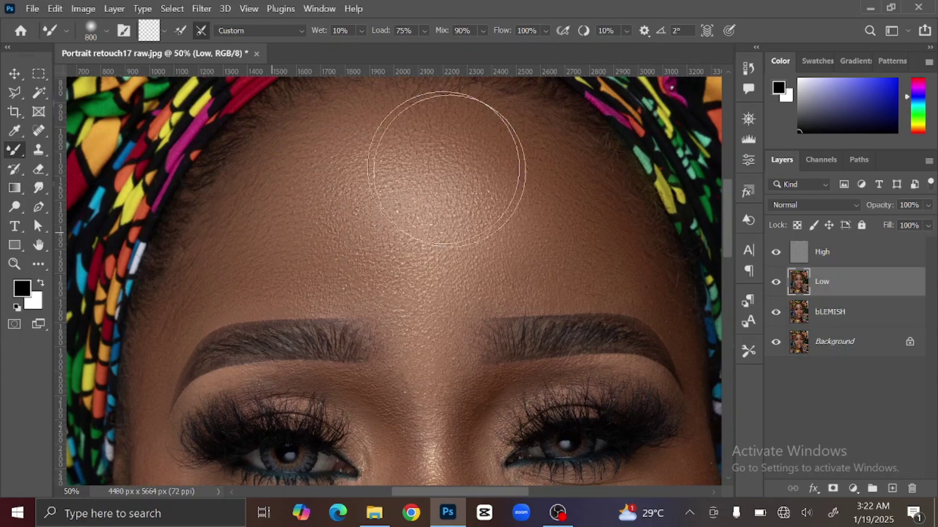
pyautogui.moveTo(500, 218); pyautogui.dragTo(314, 220)
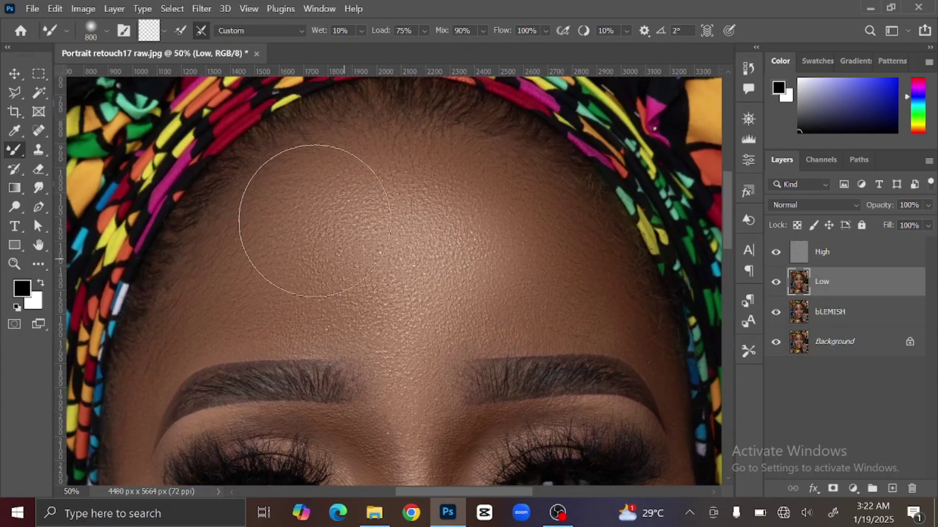
# Step: Smooth the skin beside the upper nose bridge with the Mixer Brush at size 300 and beneath the image-right eye at size 500
pyautogui.moveTo(460, 266); pyautogui.dragTo(415, 133)
pyautogui.press('[')
pyautogui.press('[')
pyautogui.press('[')
pyautogui.press('[')
pyautogui.press('[')
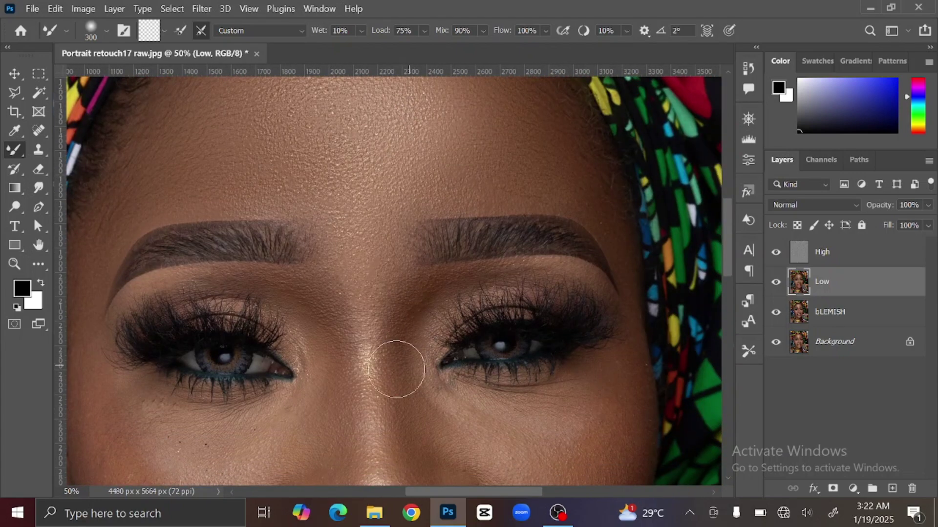
pyautogui.press(']')
pyautogui.press(']')
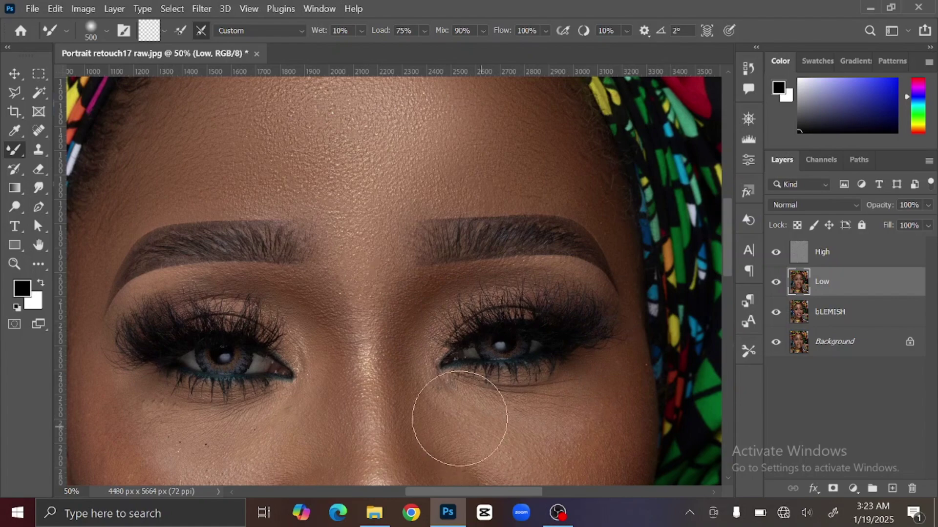
# Step: Blend the nose bridge with the Mixer Brush at size 400 and the image-left cheek at size 500
pyautogui.moveTo(589, 418); pyautogui.dragTo(595, 292)
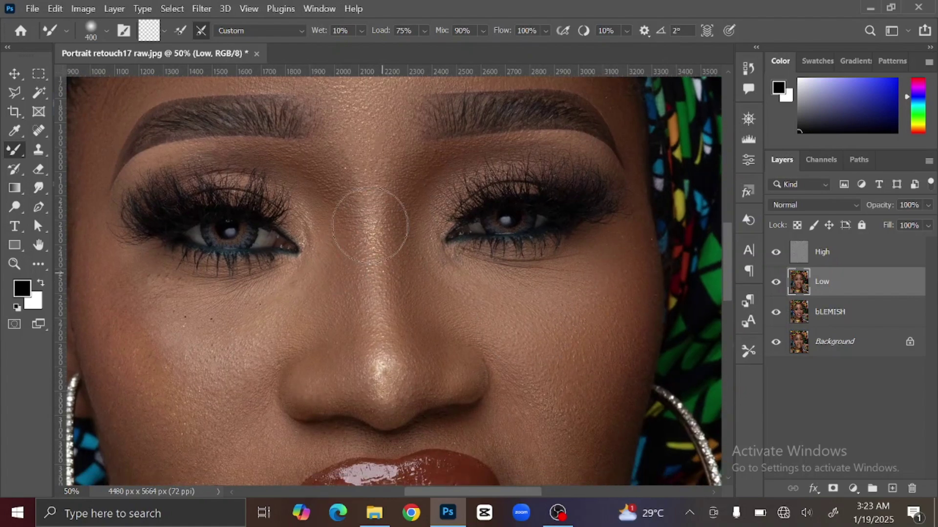
pyautogui.press(']')
pyautogui.press(']')
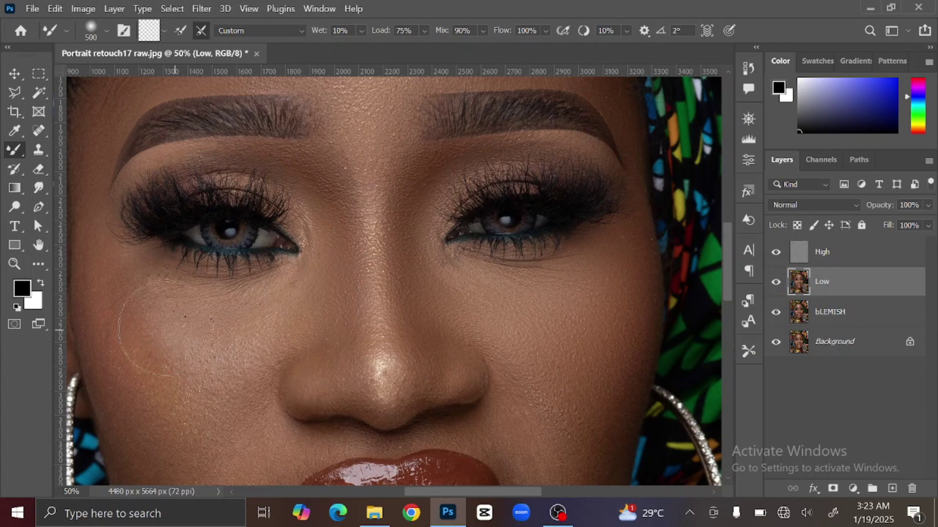
pyautogui.moveTo(268, 352); pyautogui.dragTo(393, 395)
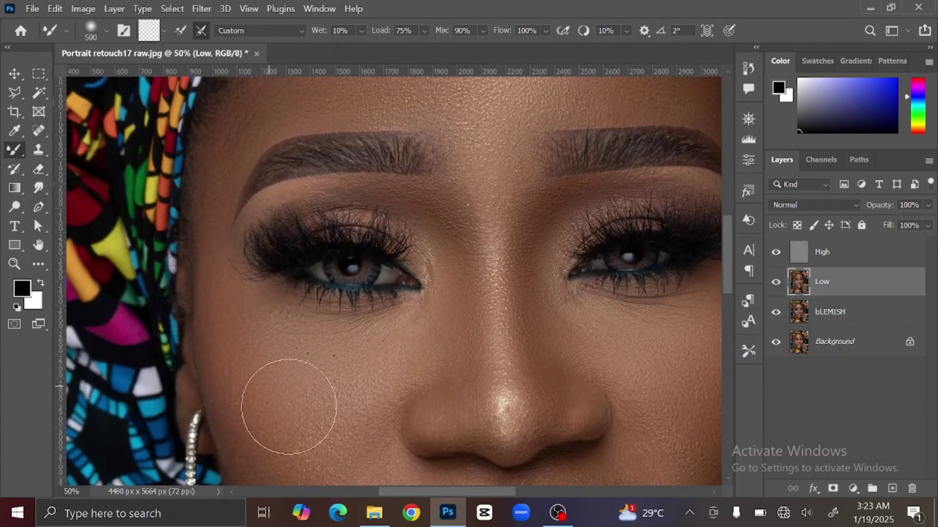
pyautogui.moveTo(316, 373); pyautogui.dragTo(319, 260)
# Step: Smooth the skin beside the nose with the Mixer Brush at size 400 and the image-right cheek at size 500
pyautogui.press('[')
pyautogui.press('[')
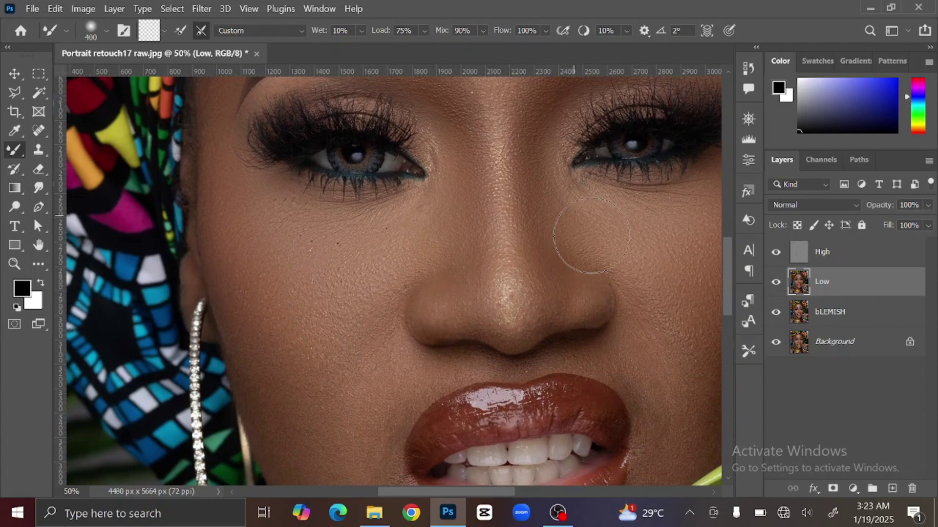
pyautogui.moveTo(591, 236); pyautogui.dragTo(386, 302)
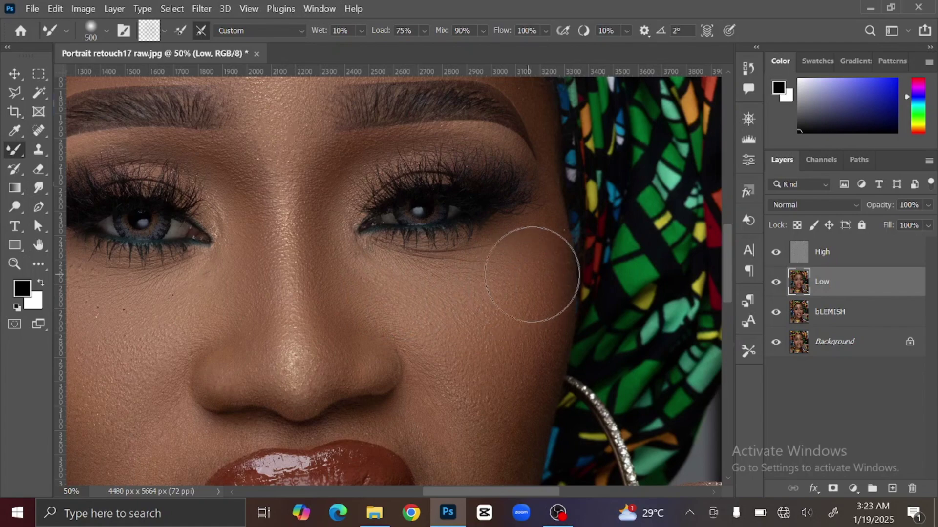
pyautogui.moveTo(472, 410); pyautogui.dragTo(492, 279)
# Step: Blend the lower image-right cheek with the Mixer Brush at size 300 and the skin by the upper lip's corner at size 250
pyautogui.press('[')
pyautogui.press('[')
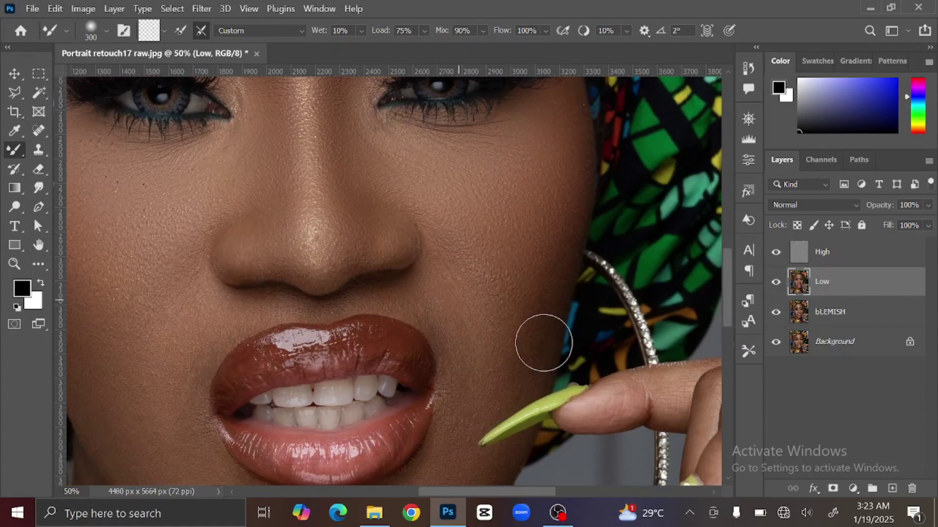
pyautogui.moveTo(543, 343)
pyautogui.mouseDown()
pyautogui.moveTo(546, 219)
pyautogui.moveTo(481, 262)
pyautogui.moveTo(473, 367)
pyautogui.moveTo(511, 353)
pyautogui.mouseUp()
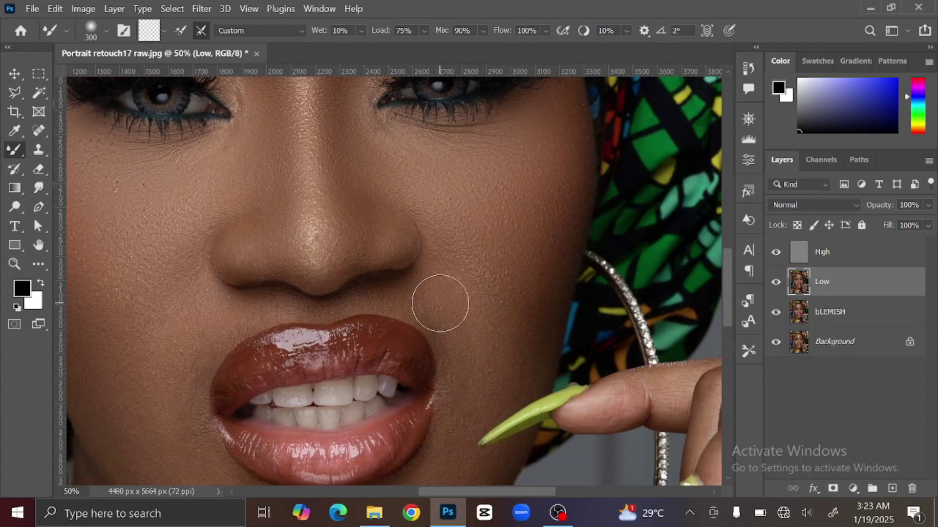
pyautogui.moveTo(440, 304); pyautogui.dragTo(507, 255)
pyautogui.press('[')
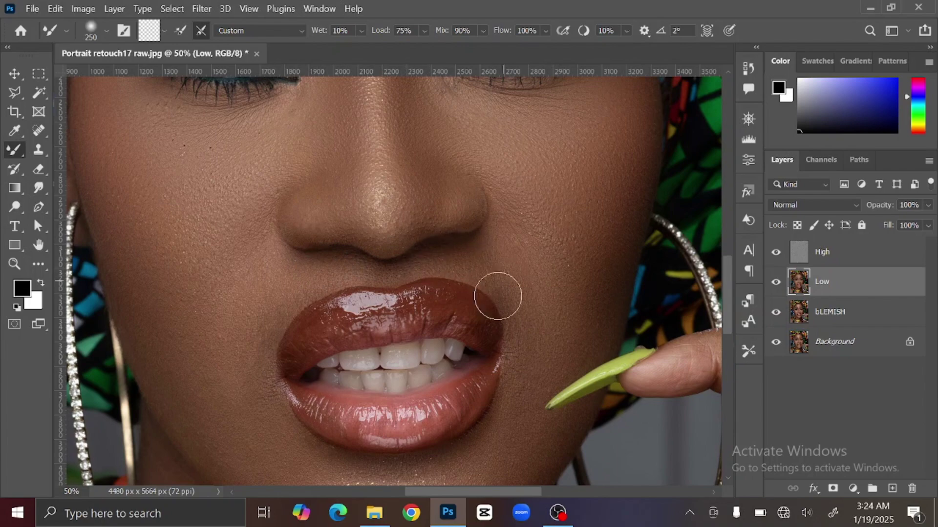
# Step: Smooth the chin with the Mixer Brush at size 400 and the lower image-left cheek at size 500
pyautogui.press(']')
pyautogui.press(']')
pyautogui.moveTo(239, 449); pyautogui.dragTo(221, 327)
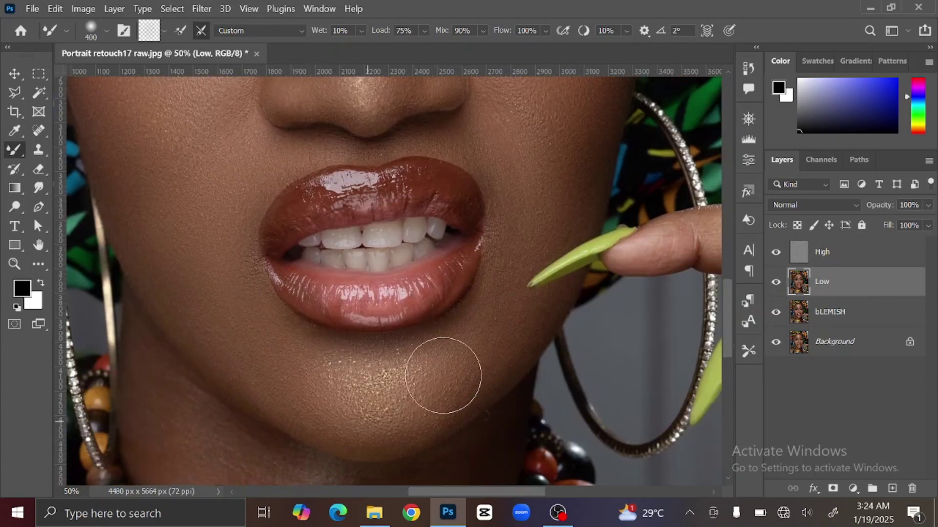
pyautogui.press('[')
pyautogui.press(']')
pyautogui.press(']')
pyautogui.press(']')
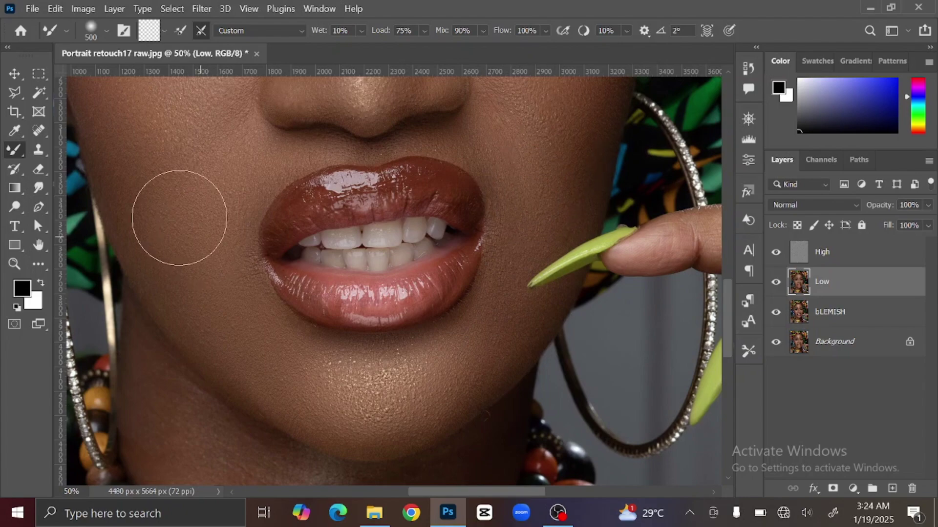
# Step: Reduce the Mixer Brush to size 250 and blend the skin close around the lips
pyautogui.press('[')
pyautogui.press('[')
pyautogui.press('[')
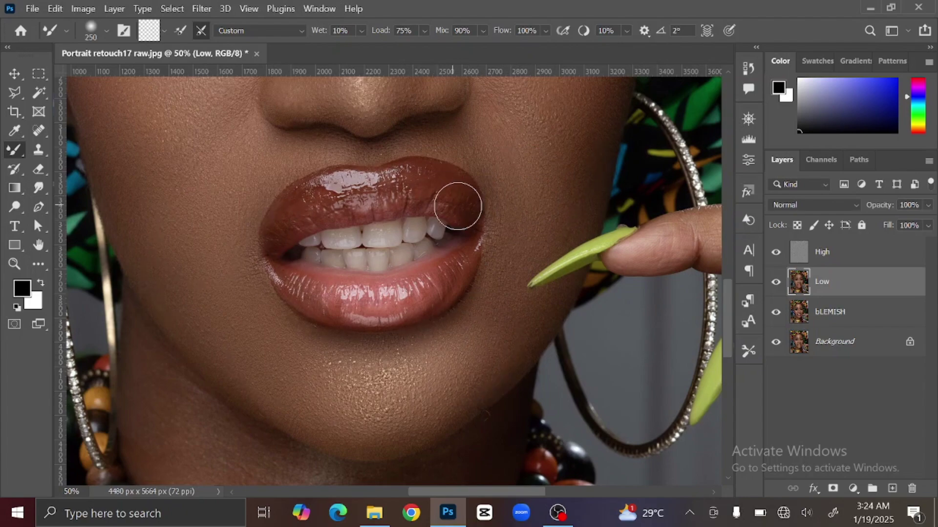
# Step: Smooth the nose with the Mixer Brush at size 250, and even out the forehead at sizes 600 and 900
pyautogui.scroll(-3, 410, 269)
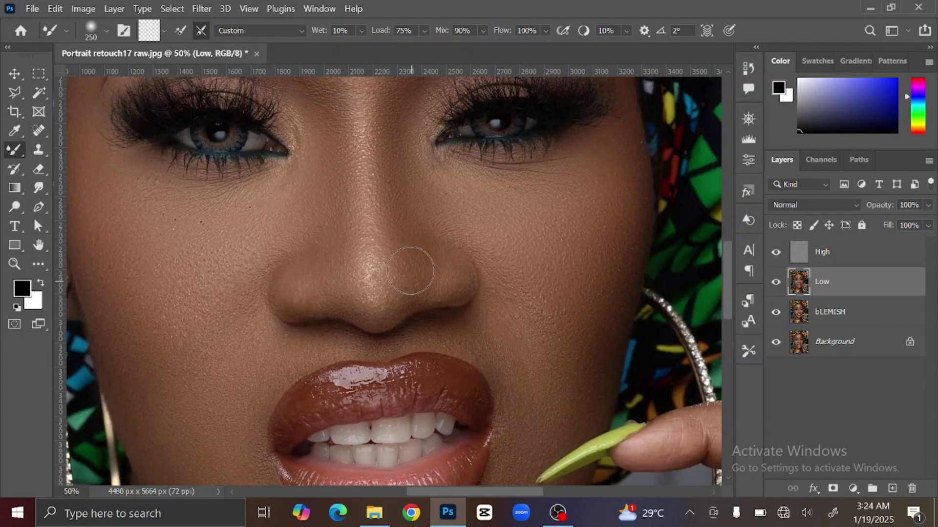
pyautogui.scroll(2, 409, 269)
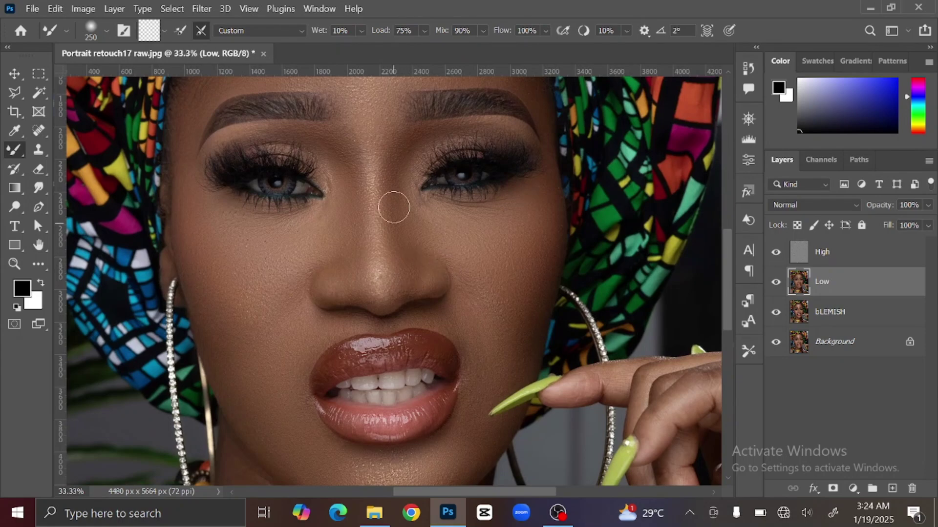
pyautogui.moveTo(433, 159); pyautogui.dragTo(423, 383)
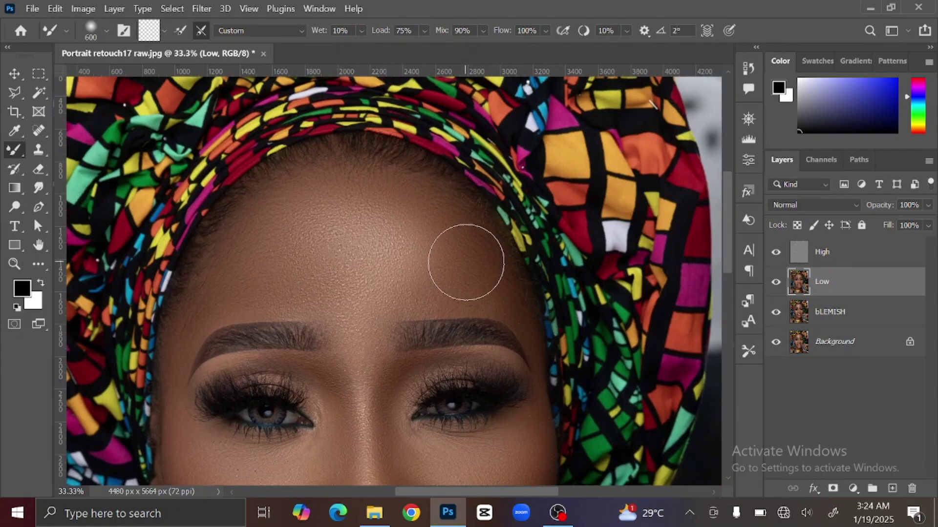
pyautogui.press(']')
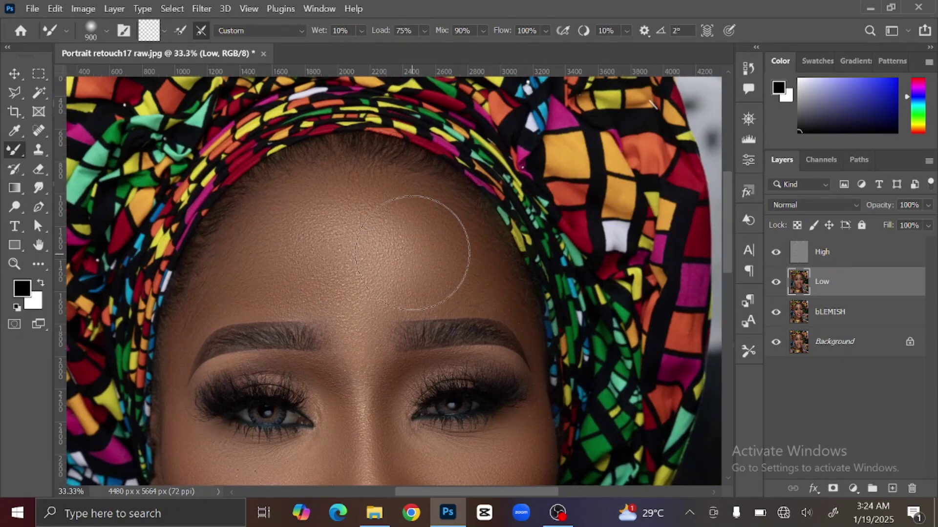
# Step: Smooth the neck between chin and necklace with the Mixer Brush at size 300, using size 500 for its wider areas
pyautogui.scroll(-6, 435, 182)
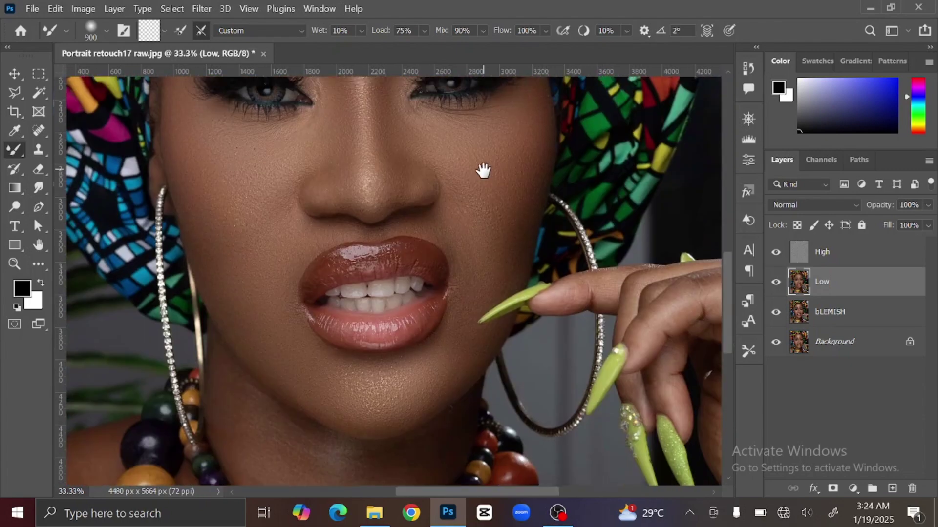
pyautogui.scroll(-4, 483, 170)
pyautogui.hotkey('ctrl', '+')
pyautogui.press('[')
pyautogui.press('[')
pyautogui.press('[')
pyautogui.press('[')
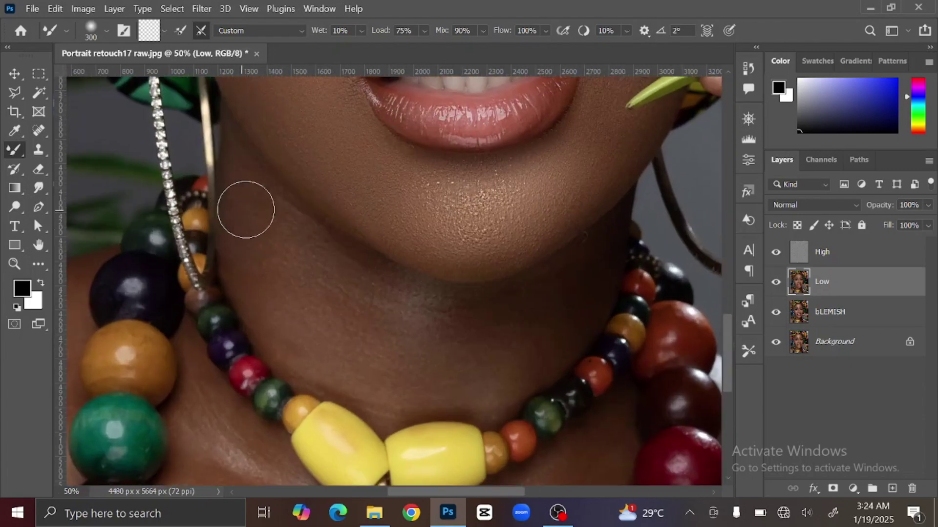
pyautogui.press(']')
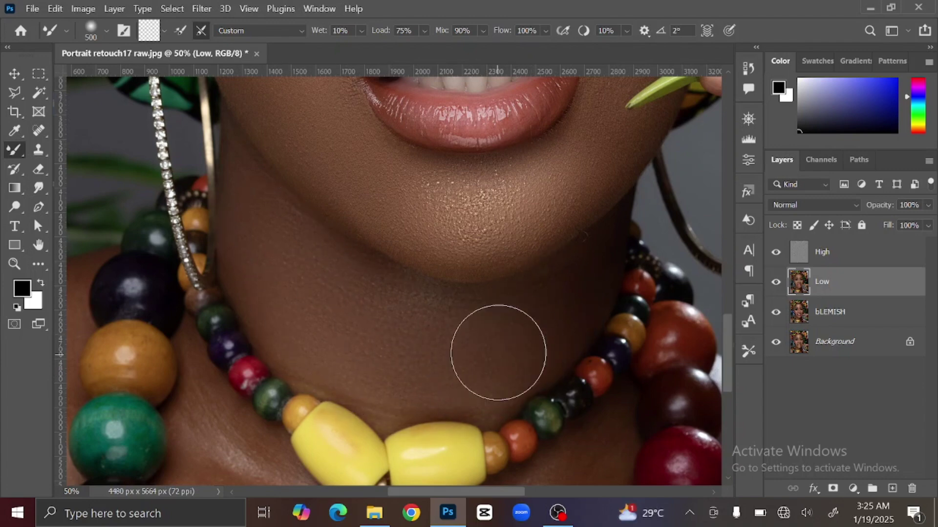
# Step: Blend the chest skin below the necklace on the image's right side with the Mixer Brush at size 400
pyautogui.moveTo(498, 343); pyautogui.dragTo(451, 114)
pyautogui.press('[')
pyautogui.press('[')
pyautogui.press('[')
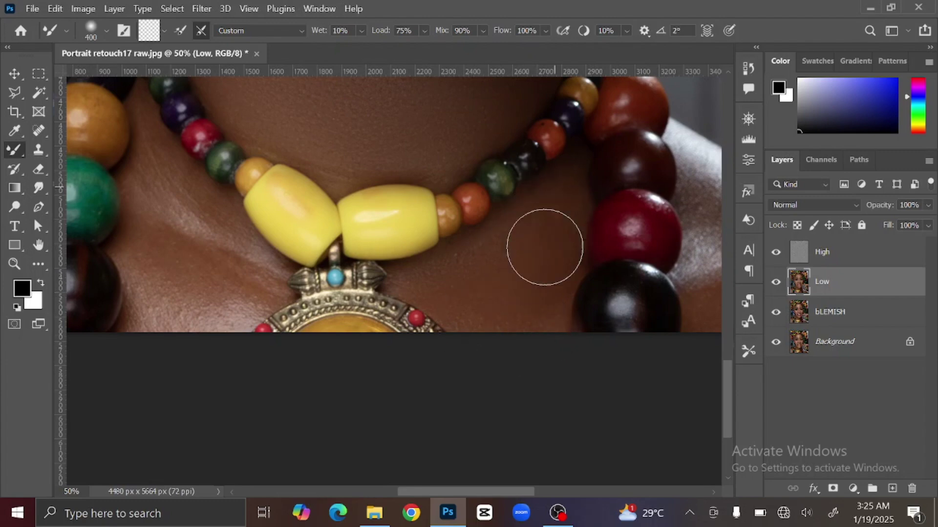
# Step: Smooth the image-right shoulder and its bright highlight with the Mixer Brush at sizes 400, 600 and 500
pyautogui.moveTo(544, 247)
pyautogui.mouseDown()
pyautogui.moveTo(439, 289)
pyautogui.moveTo(513, 279)
pyautogui.moveTo(446, 237)
pyautogui.mouseUp()
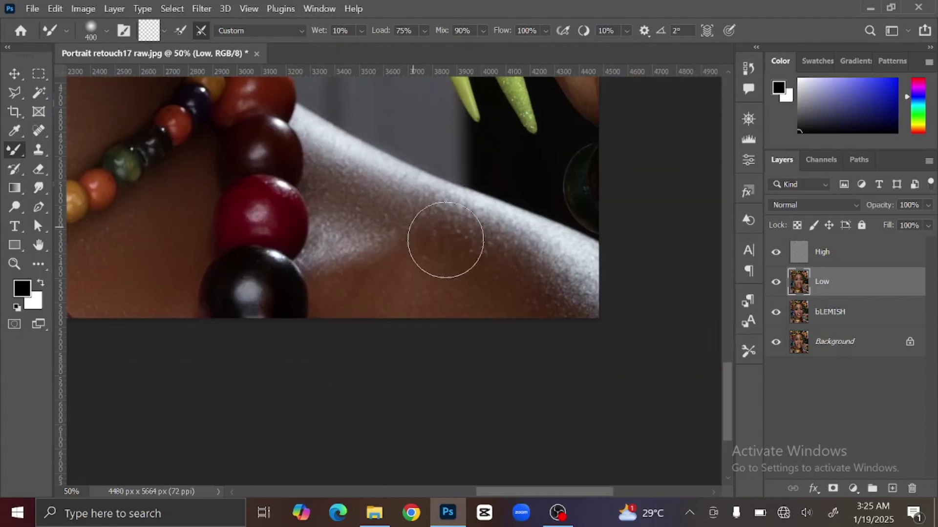
pyautogui.press(']')
pyautogui.press(']')
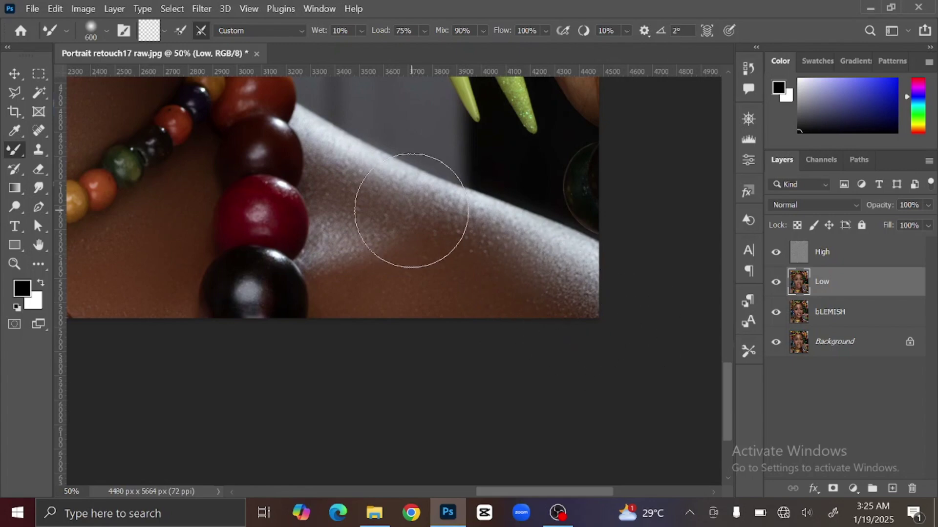
pyautogui.press('[')
pyautogui.press('[')
pyautogui.press('[')
pyautogui.press('[')
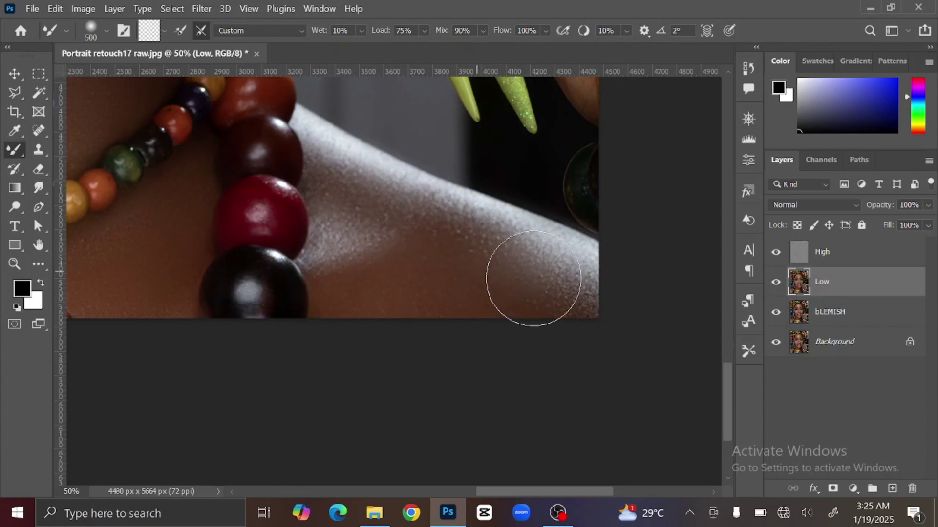
# Step: Smooth the chest skin between the large beads and the pendant with the Mixer Brush at size 300
pyautogui.moveTo(558, 286); pyautogui.dragTo(609, 370)
pyautogui.press('[')
pyautogui.press('[')
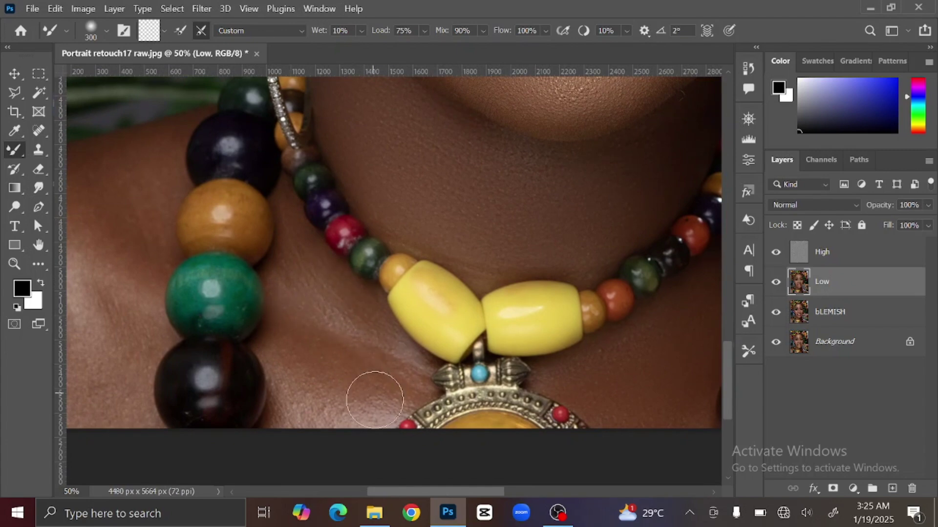
# Step: Enlarge the Mixer Brush to size 500 and smooth the image-left shoulder beside the large beads
pyautogui.moveTo(341, 335); pyautogui.dragTo(504, 315)
pyautogui.press(']')
pyautogui.press(']')
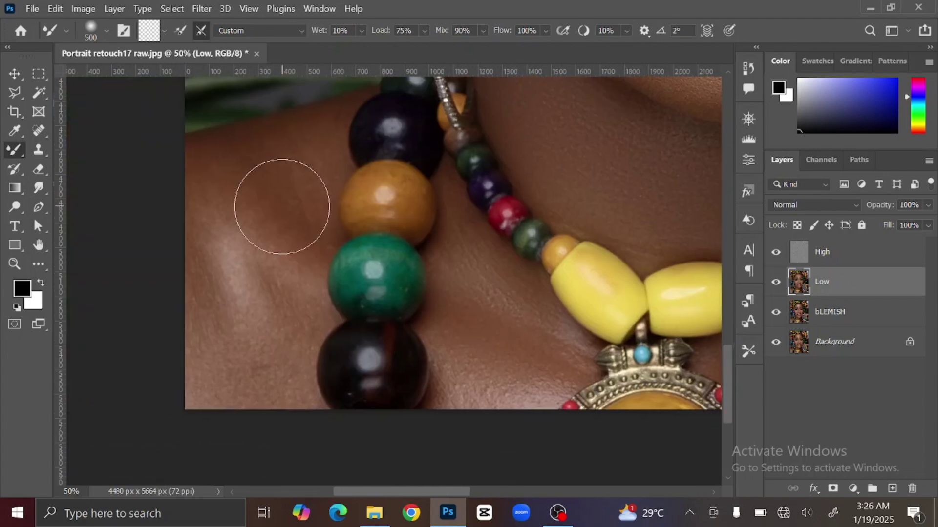
pyautogui.moveTo(209, 272)
pyautogui.mouseDown()
pyautogui.moveTo(195, 294)
pyautogui.moveTo(194, 235)
pyautogui.moveTo(244, 298)
pyautogui.moveTo(247, 289)
pyautogui.moveTo(224, 337)
pyautogui.moveTo(225, 305)
pyautogui.mouseUp()
pyautogui.press(']')
pyautogui.press('[')
pyautogui.press('[')
pyautogui.press('[')
# Step: Blend the remaining highlight on the image-left shoulder with the Mixer Brush at sizes 600 and 700
pyautogui.scroll(2, 235, 293)
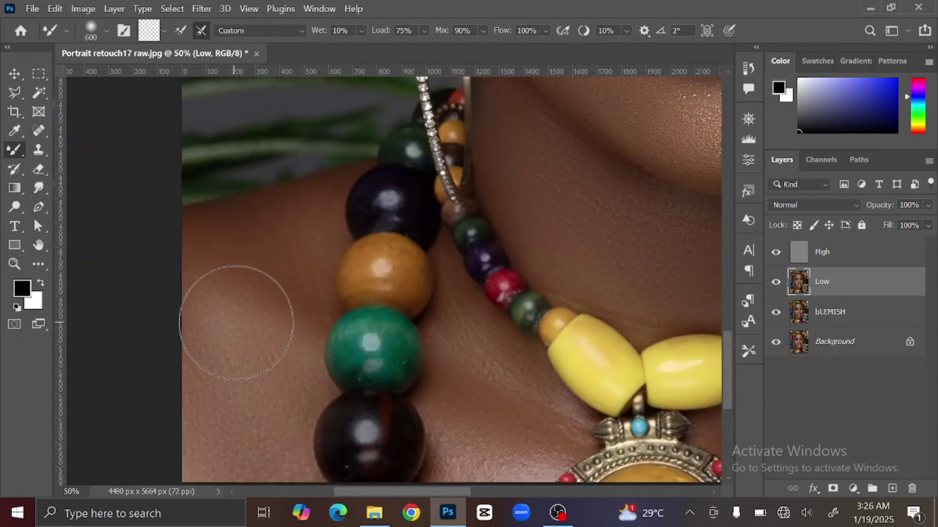
pyautogui.press(']')
pyautogui.press(']')
pyautogui.press(']')
pyautogui.press(']')
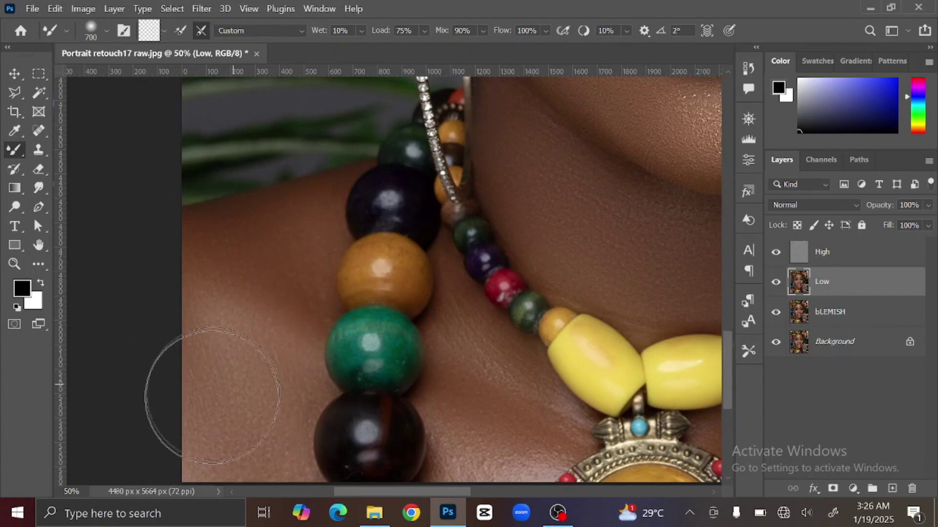
# Step: Smooth the skin of the raised hand with the Mixer Brush at sizes 300 and 400
pyautogui.moveTo(459, 313)
pyautogui.mouseDown()
pyautogui.moveTo(523, 303)
pyautogui.moveTo(508, 444)
pyautogui.mouseUp()
pyautogui.press('[')
pyautogui.press('[')
pyautogui.press('[')
pyautogui.press('[')
pyautogui.press('[')
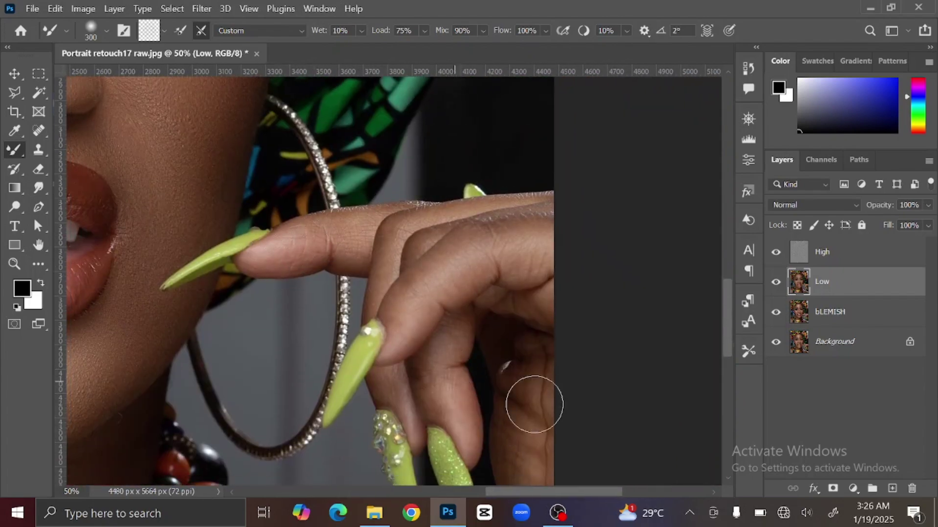
pyautogui.press(']')
pyautogui.scroll(-3, 552, 386)
# Step: Even out the cheeks with the Mixer Brush at sizes 600 and 400, and the skin between the eyebrows at size 500
pyautogui.moveTo(569, 383); pyautogui.dragTo(576, 345)
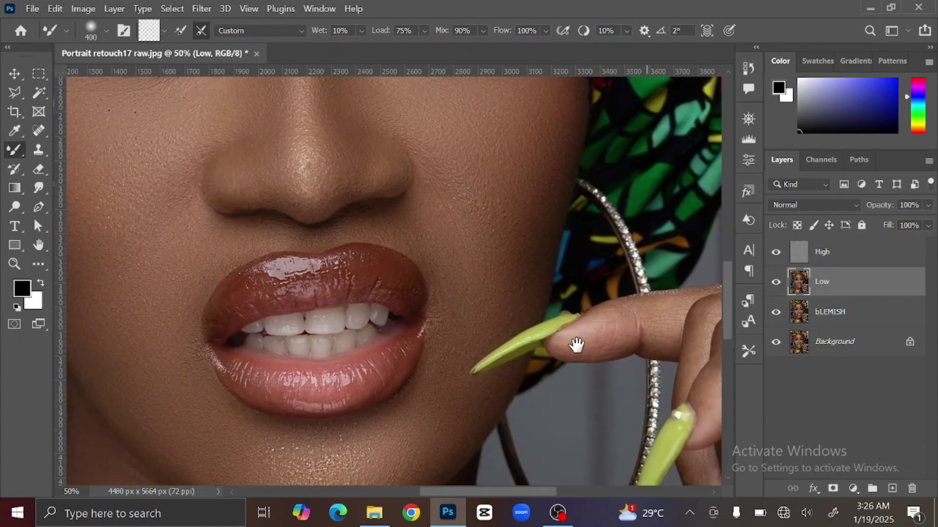
pyautogui.scroll(1, 543, 316)
pyautogui.scroll(-4, 544, 315)
pyautogui.scroll(2, 543, 316)
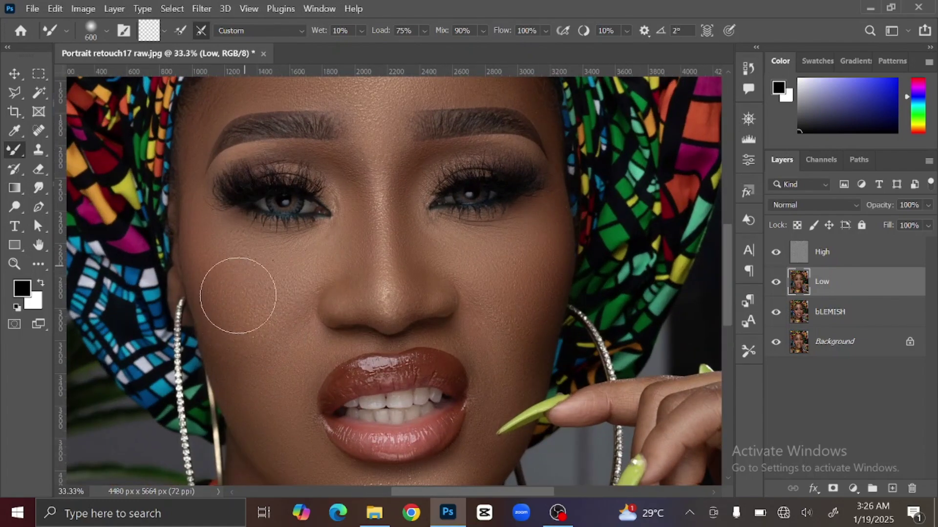
pyautogui.press('[')
pyautogui.press('[')
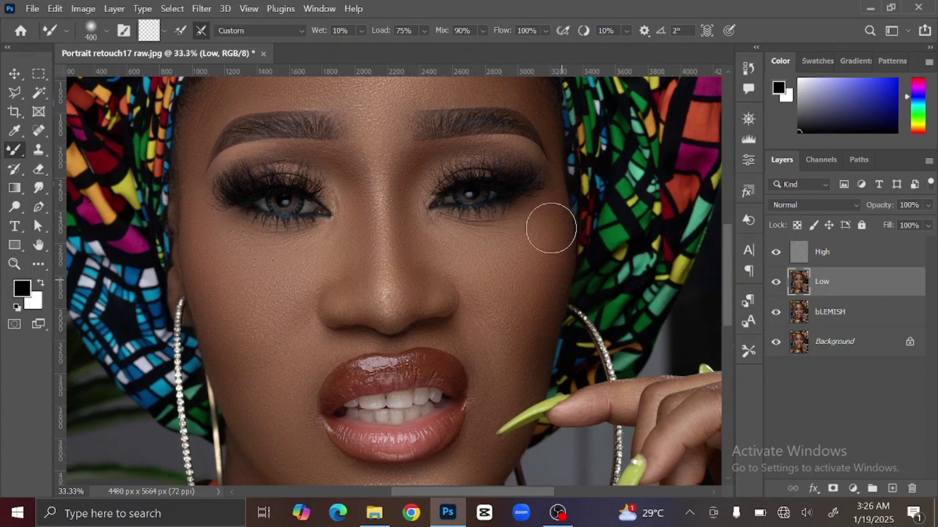
pyautogui.moveTo(375, 238); pyautogui.dragTo(405, 363)
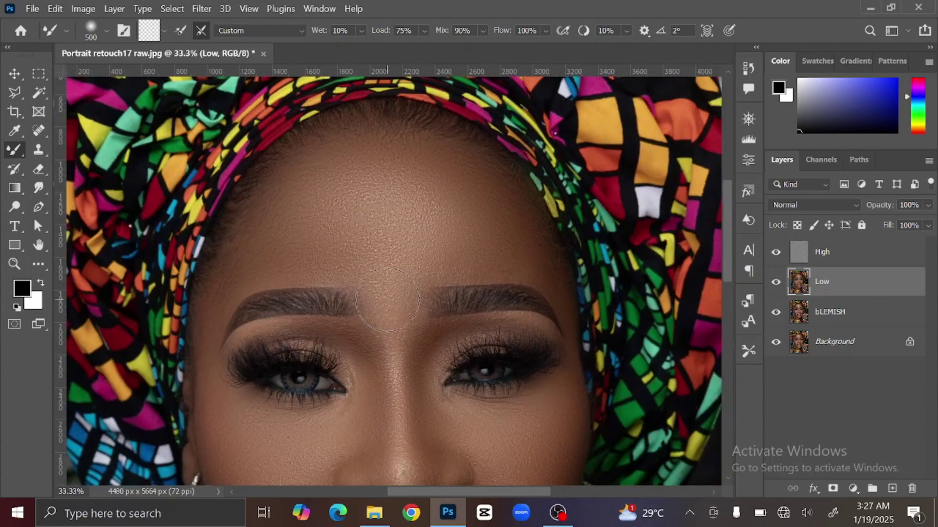
# Step: Bring the whole portrait into view, switch to the Move tool and deselect all layers
pyautogui.scroll(-5, 394, 274)
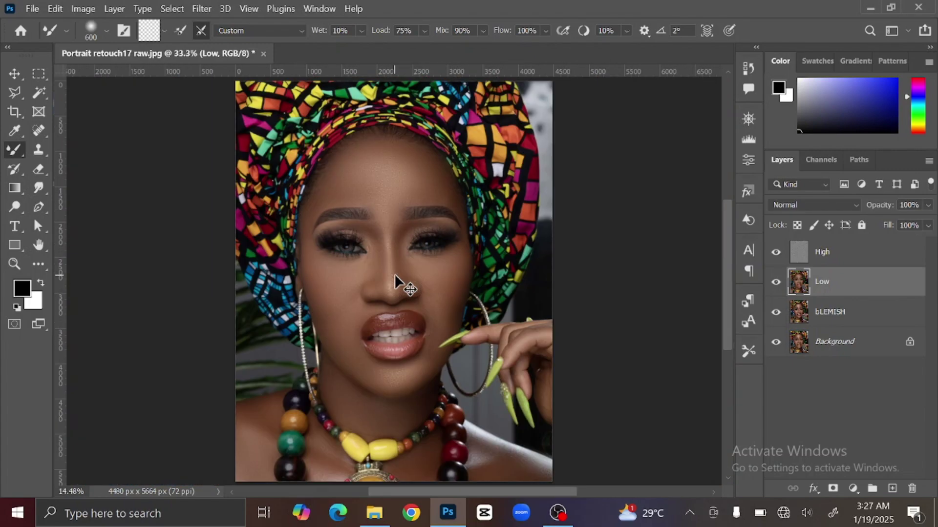
pyautogui.click(10, 72)
pyautogui.click(666, 182)
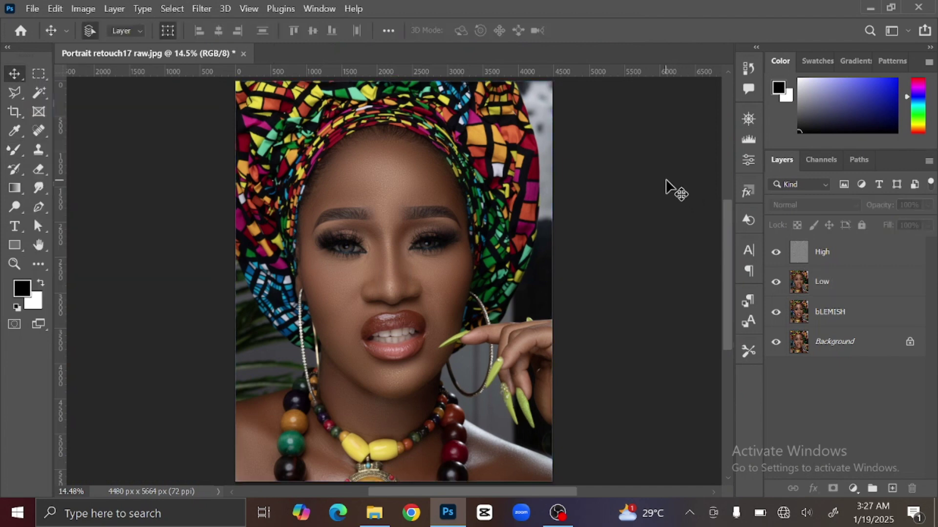
# Step: Group the High, Low and bLEMISH layers and compare the portrait with the group hidden and shown
pyautogui.click(845, 256)
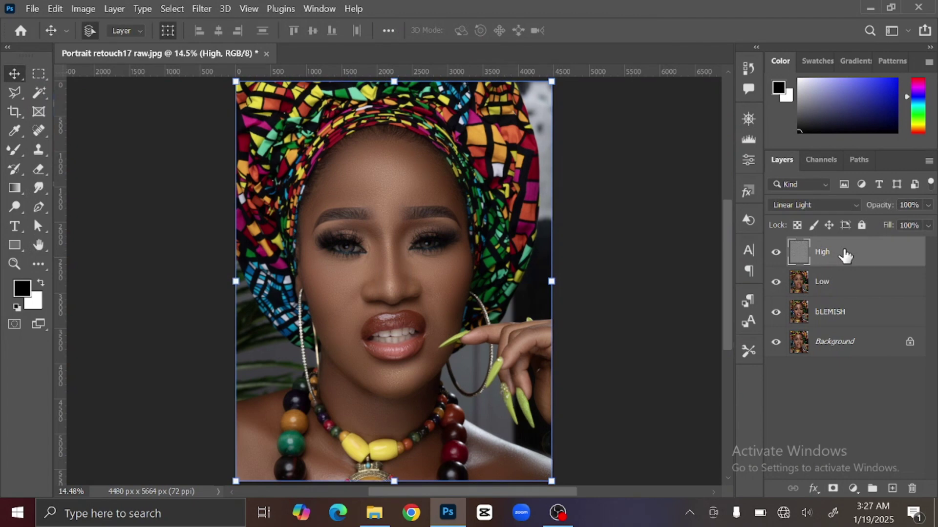
pyautogui.keyDown('shift'); pyautogui.click(860, 318); pyautogui.keyUp('shift')
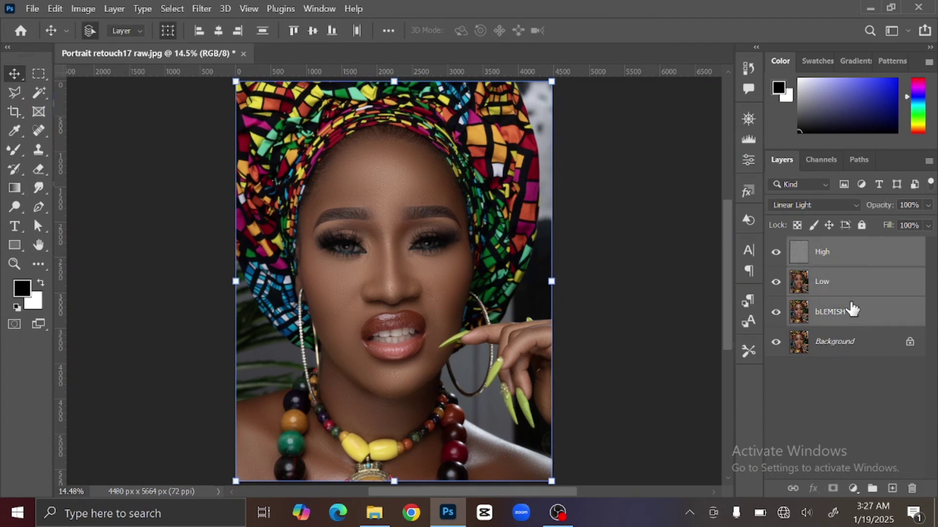
pyautogui.hotkey('ctrl', 'g')
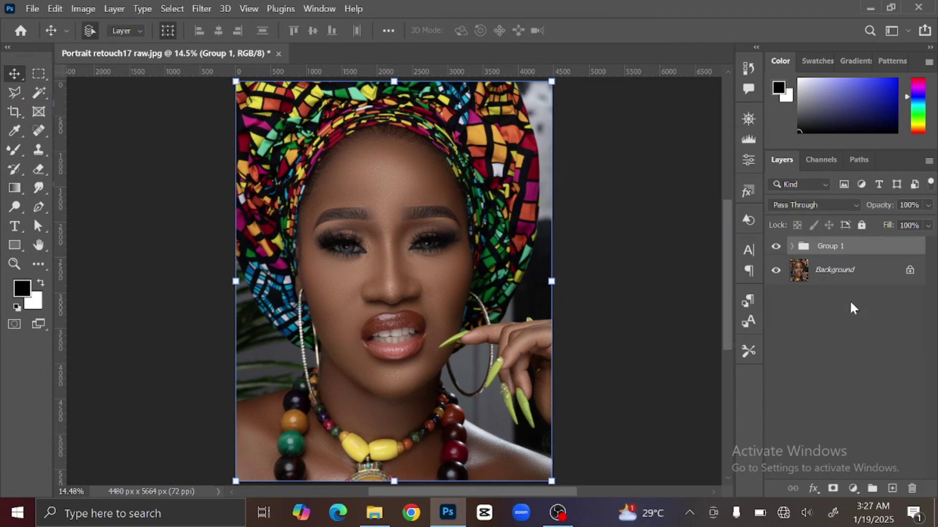
pyautogui.click(776, 246)
pyautogui.click(775, 247)
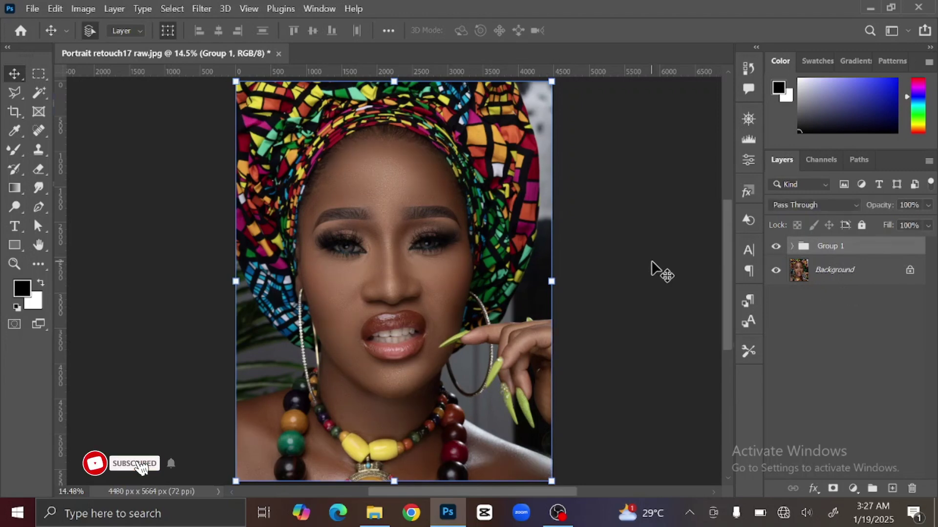
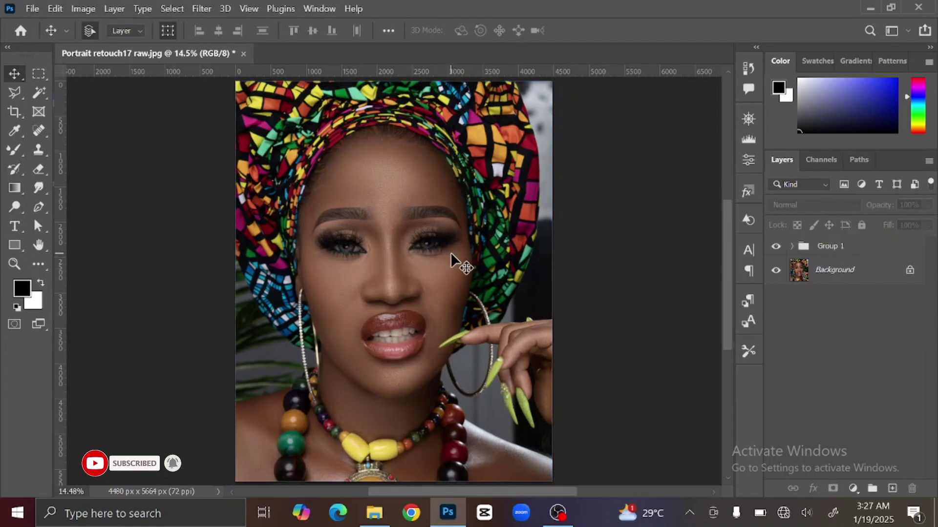
# Step: Add a Curves adjustment above the High layer inside Group 1 and raise its RGB curve to strongly brighten the portrait
pyautogui.click(791, 246)
pyautogui.click(867, 273)
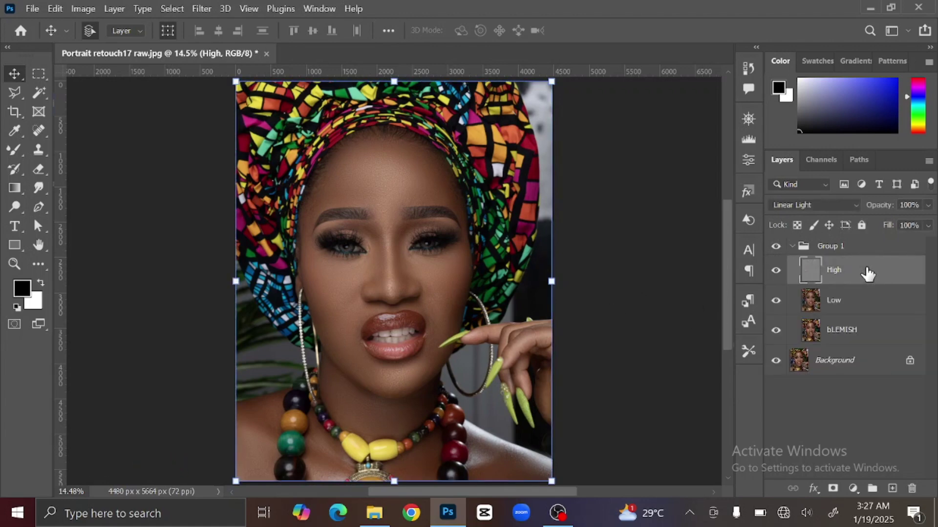
pyautogui.click(853, 488)
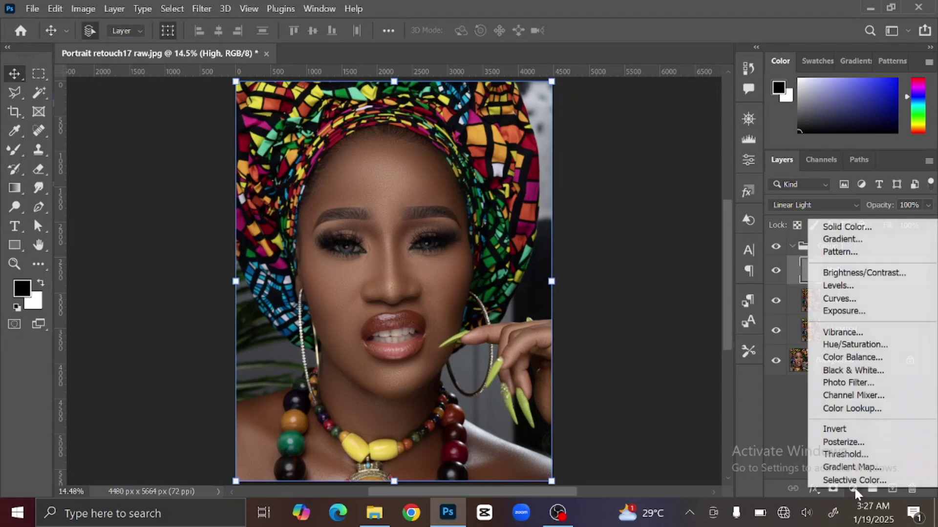
pyautogui.click(852, 300)
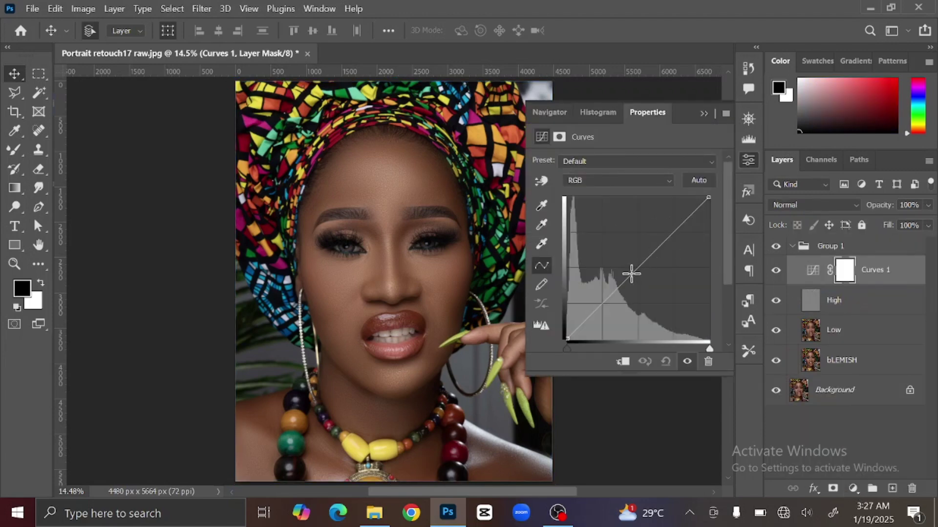
pyautogui.moveTo(637, 270); pyautogui.dragTo(612, 226)
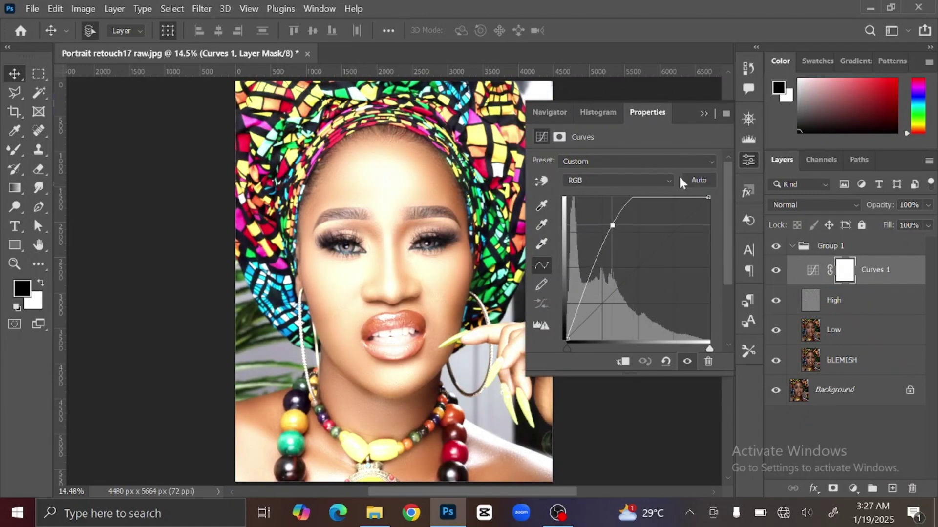
pyautogui.click(703, 116)
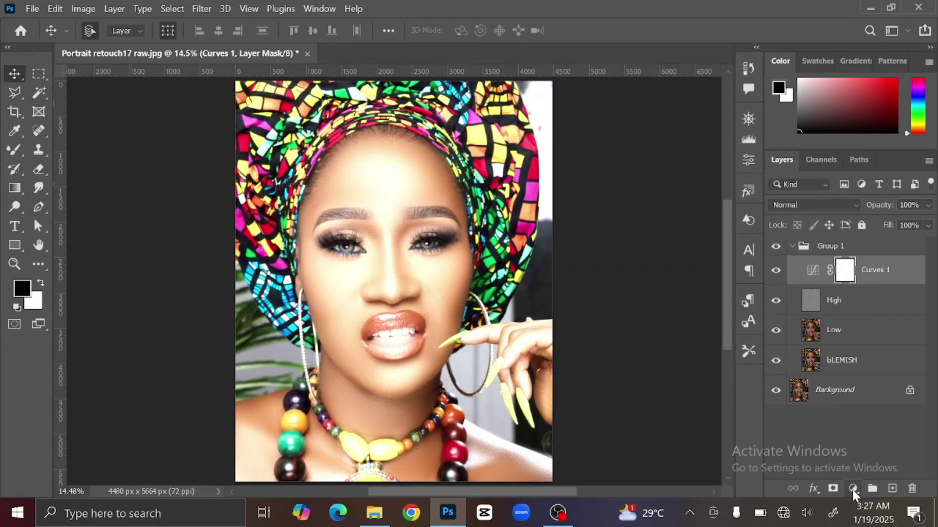
# Step: Add a second Curves adjustment above the first and pull its RGB curve down to darken the portrait
pyautogui.click(853, 489)
pyautogui.click(871, 303)
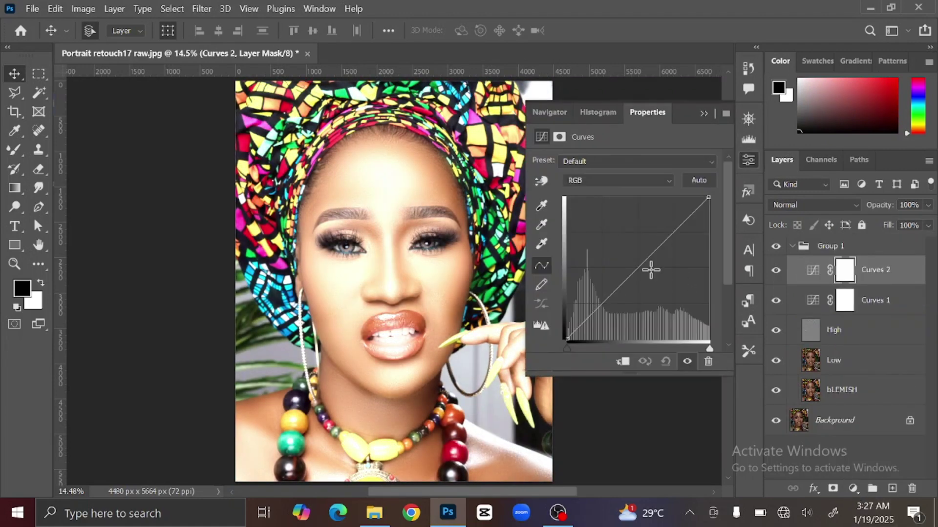
pyautogui.moveTo(642, 267); pyautogui.dragTo(665, 309)
pyautogui.click(703, 112)
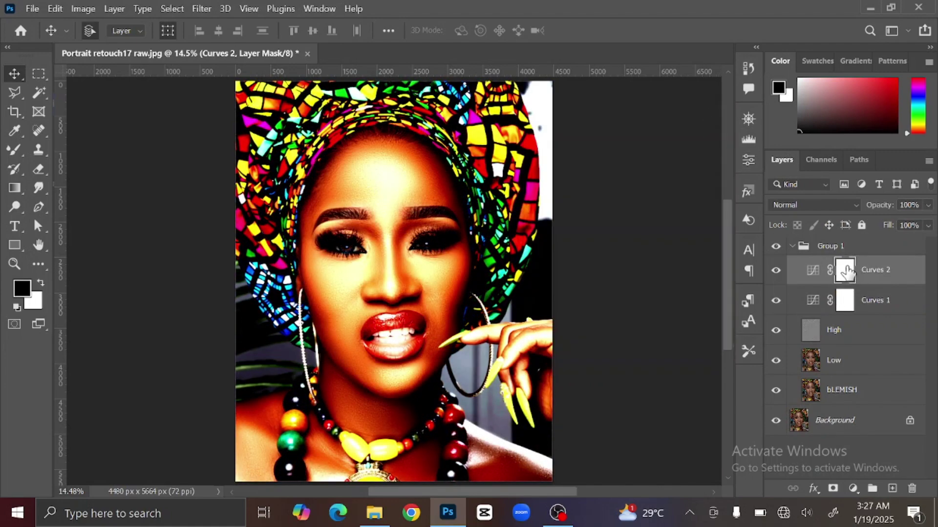
# Step: Invert the layer masks of both Curves adjustments to black
pyautogui.moveTo(846, 270); pyautogui.dragTo(849, 274)
pyautogui.hotkey('ctrl', 'i')
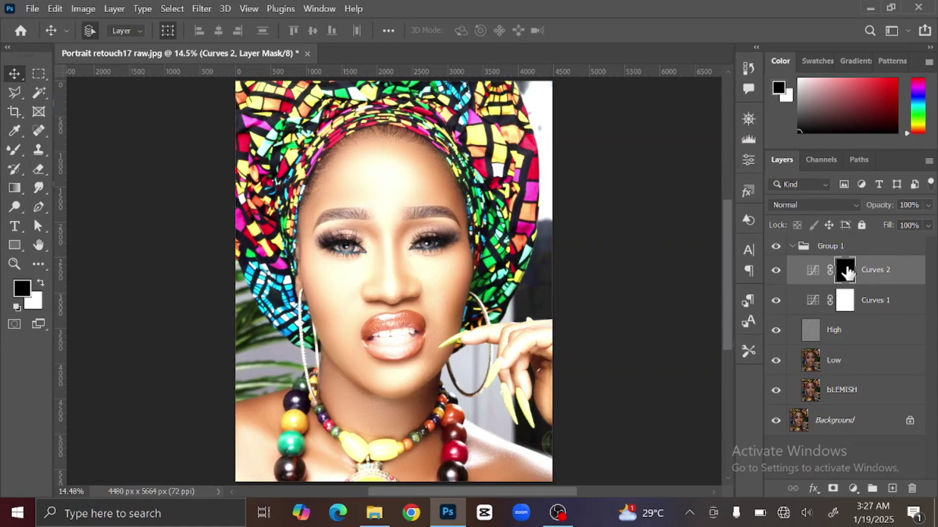
pyautogui.click(845, 302)
pyautogui.hotkey('ctrl', 'i')
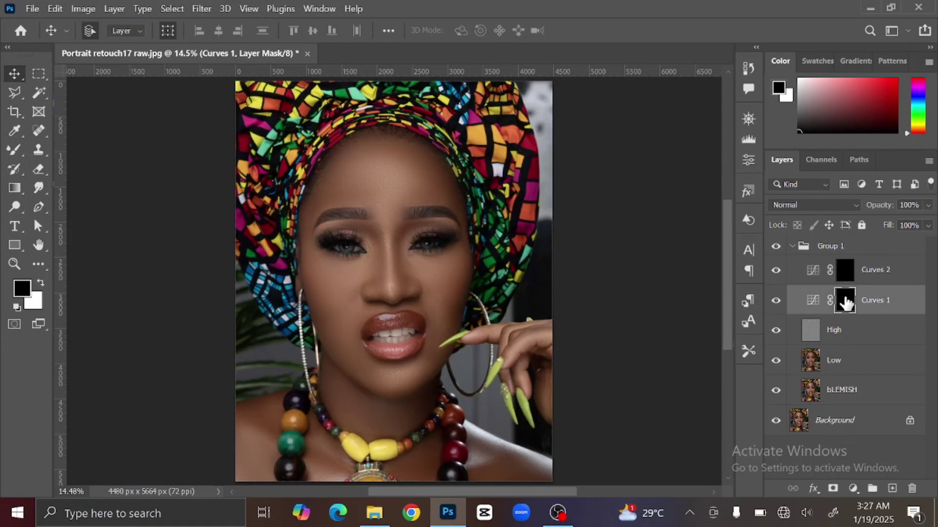
# Step: Rename Curves 2 as Burn, Curves 1 as Dodge and the bLEMISH layer as Blemish
pyautogui.doubleClick(877, 271)
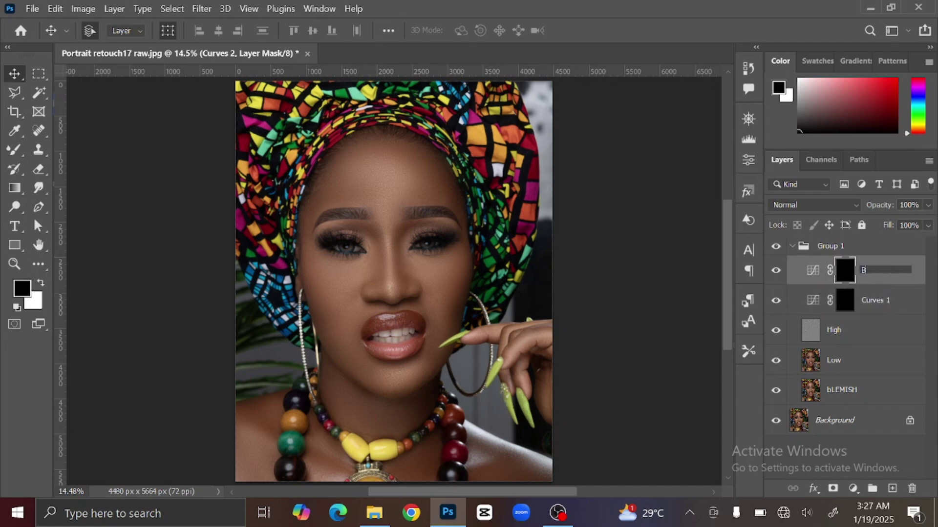
pyautogui.press('Return')
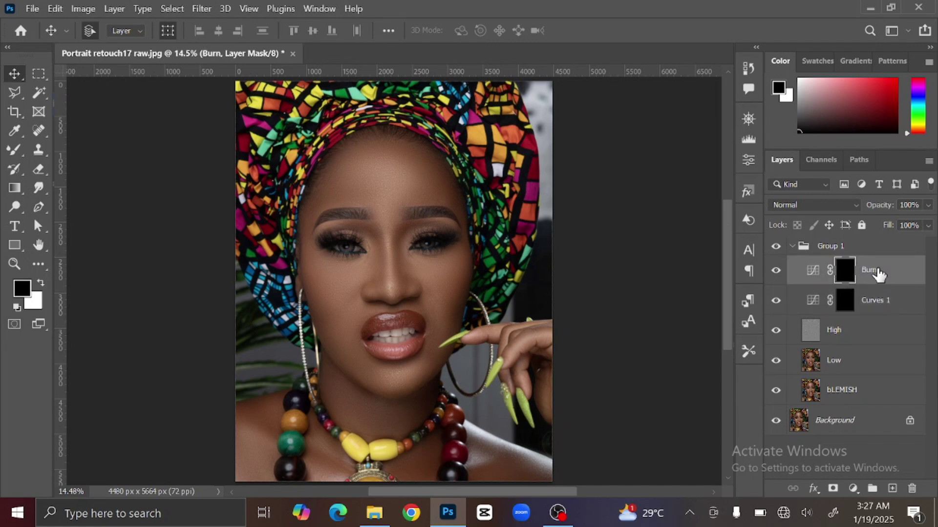
pyautogui.doubleClick(875, 300)
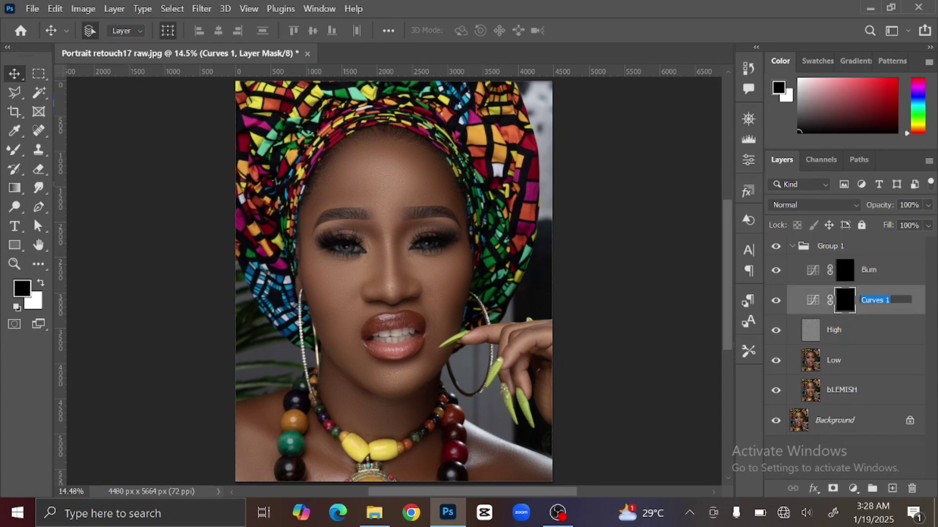
pyautogui.write('Dodge')
pyautogui.press('Return')
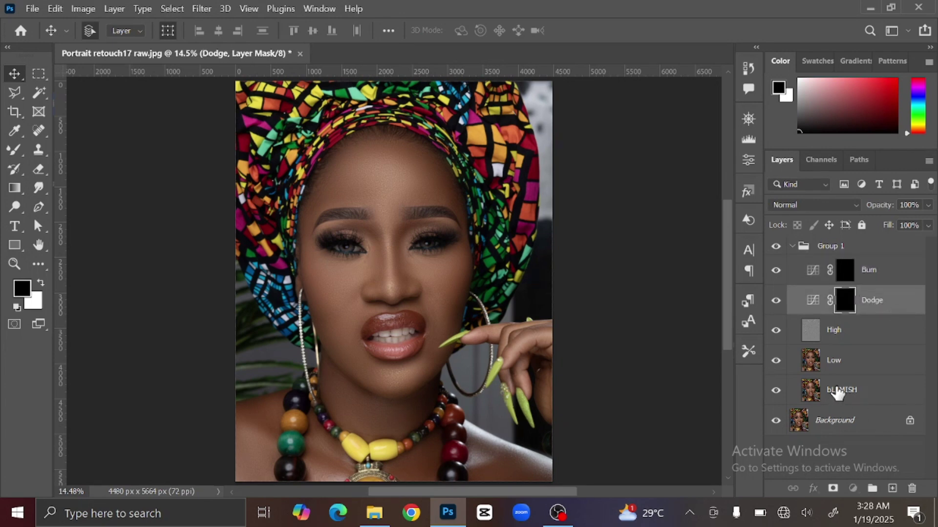
pyautogui.doubleClick(837, 391)
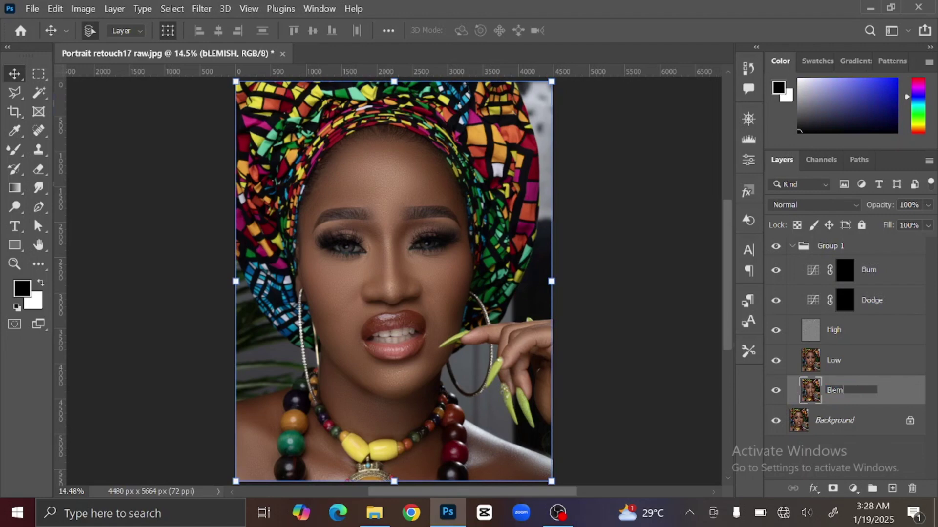
pyautogui.press('Return')
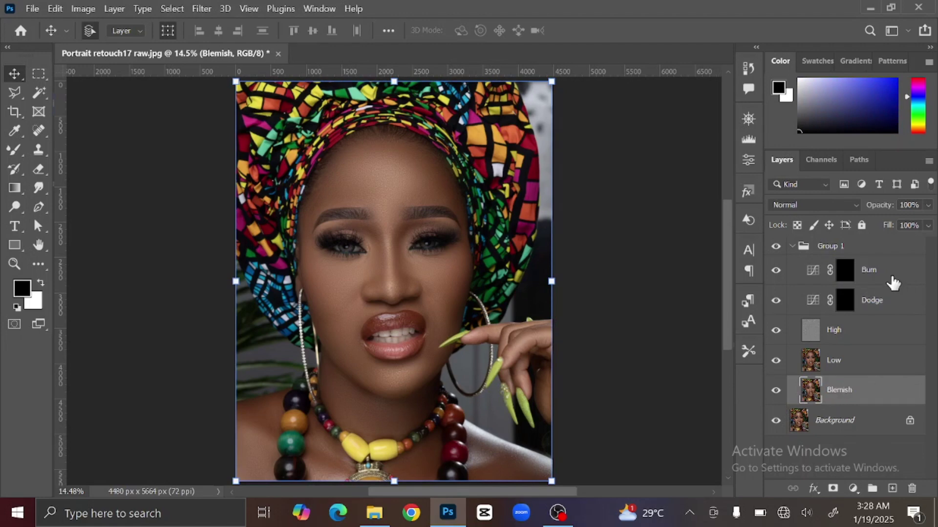
# Step: Select the Burn layer and set up the Brush tool with 5% opacity and a white foreground colour
pyautogui.click(890, 269)
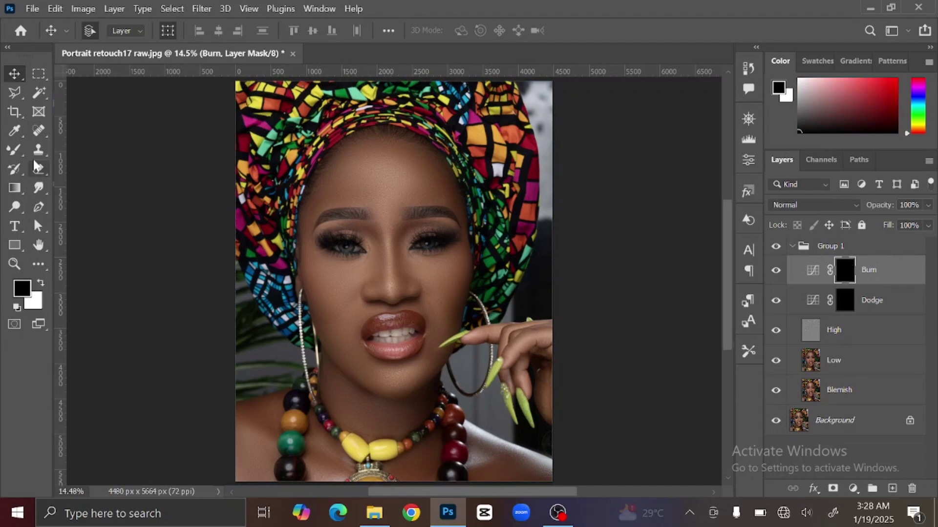
pyautogui.click(15, 150)
pyautogui.rightClick(20, 153)
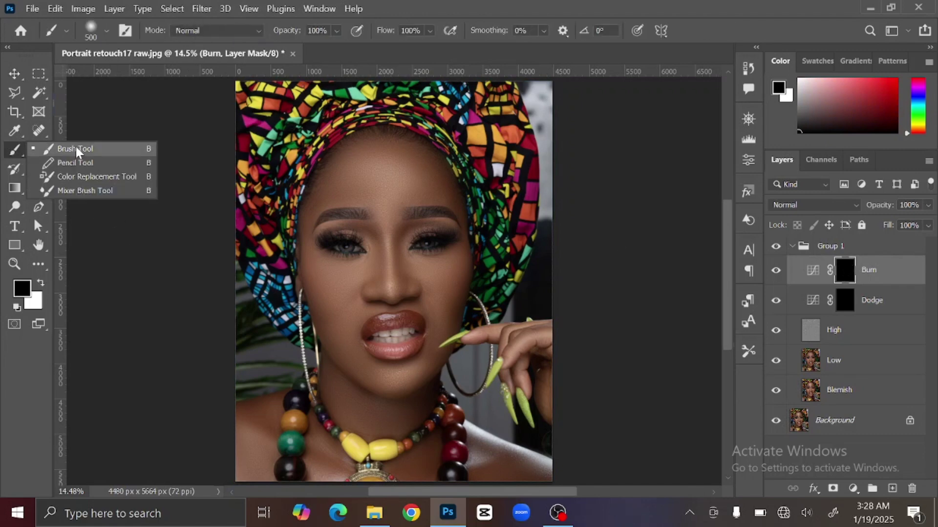
pyautogui.click(86, 148)
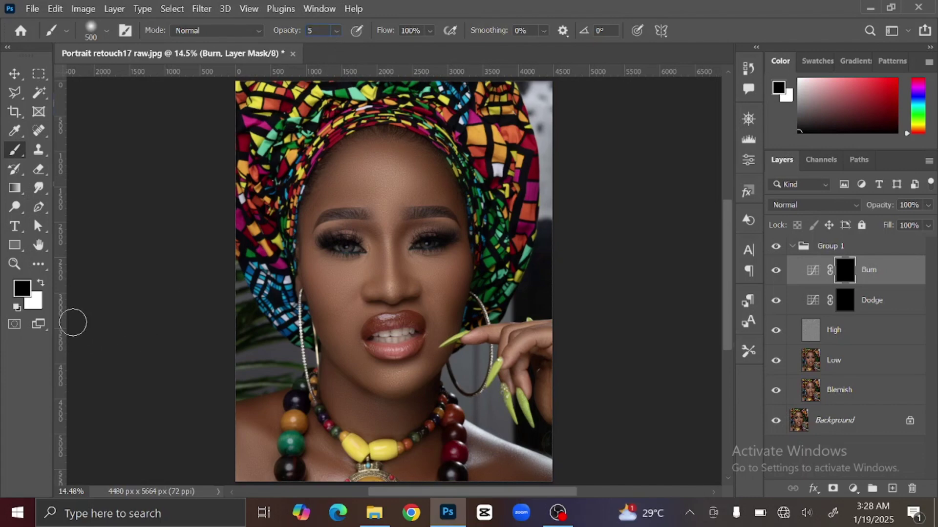
pyautogui.click(39, 283)
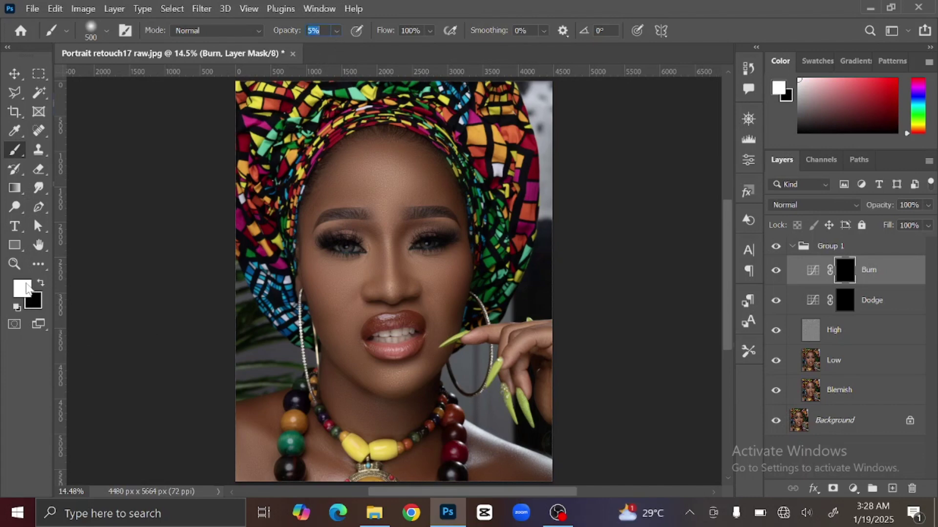
pyautogui.click(22, 289)
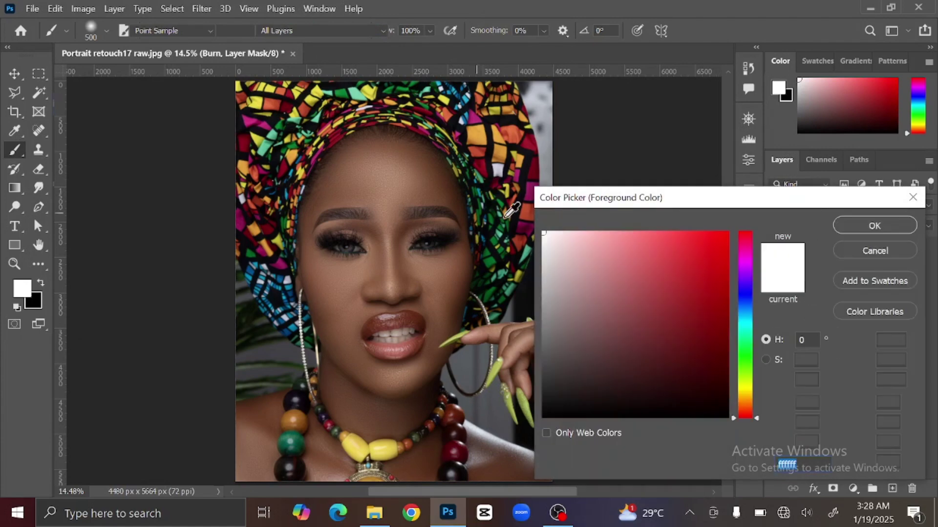
pyautogui.click(876, 220)
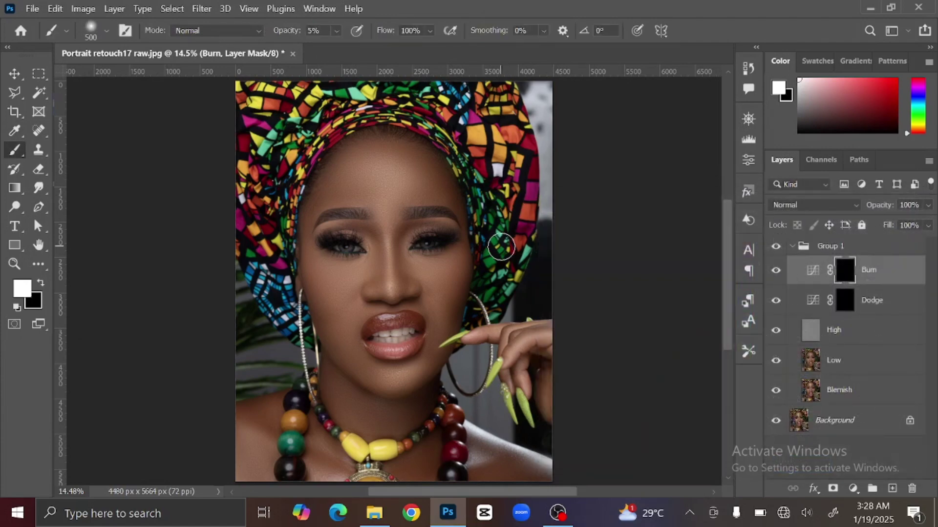
# Step: Darken the areas around both eyebrows and upper eyelids on the Burn mask with the Brush at sizes 200 and 175
pyautogui.scroll(5, 501, 246)
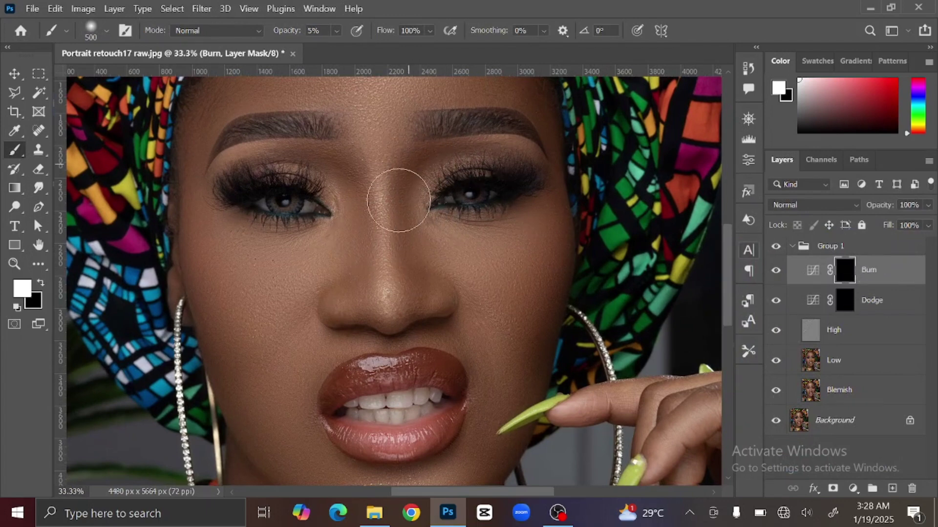
pyautogui.press('[')
pyautogui.press('[')
pyautogui.press('[')
pyautogui.press('[')
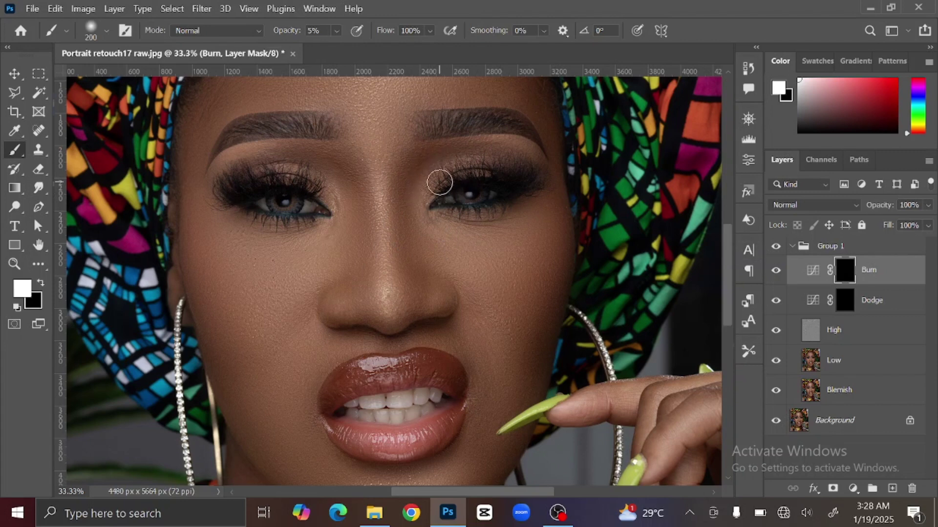
pyautogui.moveTo(426, 127)
pyautogui.mouseDown()
pyautogui.moveTo(496, 122)
pyautogui.moveTo(528, 136)
pyautogui.mouseUp()
pyautogui.moveTo(213, 125)
pyautogui.mouseDown()
pyautogui.moveTo(226, 146)
pyautogui.moveTo(268, 124)
pyautogui.moveTo(316, 122)
pyautogui.moveTo(350, 195)
pyautogui.moveTo(239, 182)
pyautogui.moveTo(235, 193)
pyautogui.moveTo(327, 172)
pyautogui.mouseUp()
pyautogui.press('[')
pyautogui.moveTo(478, 329); pyautogui.dragTo(476, 408)
pyautogui.moveTo(437, 277); pyautogui.dragTo(459, 364)
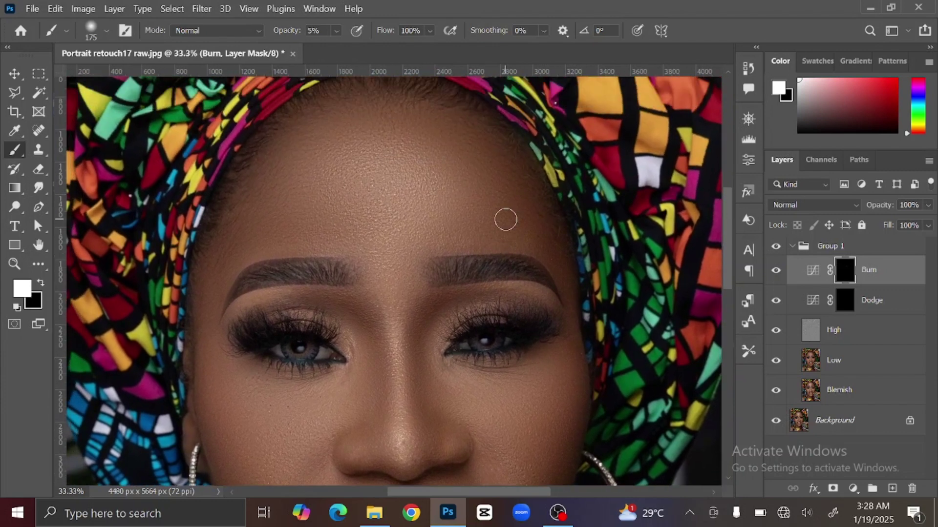
# Step: Darken the outer edges of the forehead along the headwrap on the Burn mask with the Brush at size 600
pyautogui.press(']')
pyautogui.press(']')
pyautogui.press(']')
pyautogui.press(']')
pyautogui.press(']')
pyautogui.press(']')
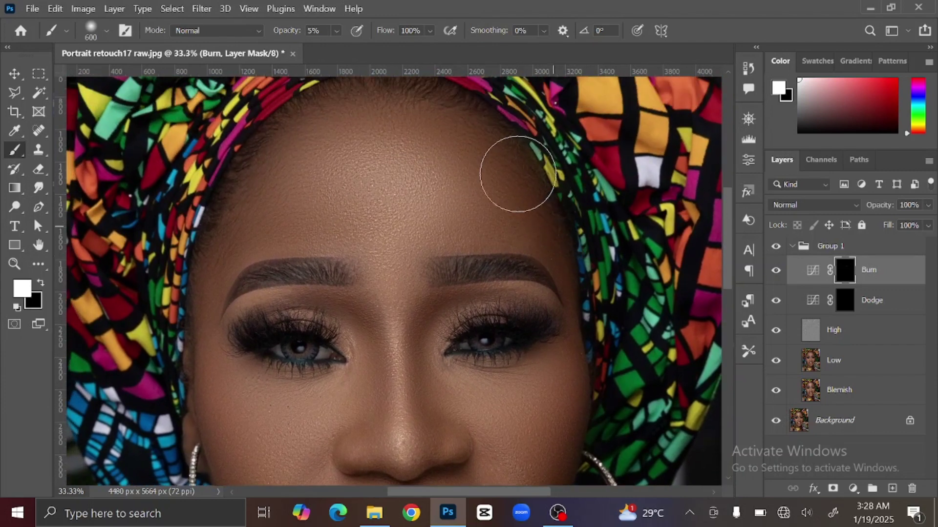
pyautogui.moveTo(410, 324); pyautogui.dragTo(397, 160)
# Step: Darken the skin just beneath the lower lip on the Burn mask with the Brush at size 175
pyautogui.press('[')
pyautogui.press('[')
pyautogui.press('[')
pyautogui.press('[')
pyautogui.press('[')
pyautogui.press('[')
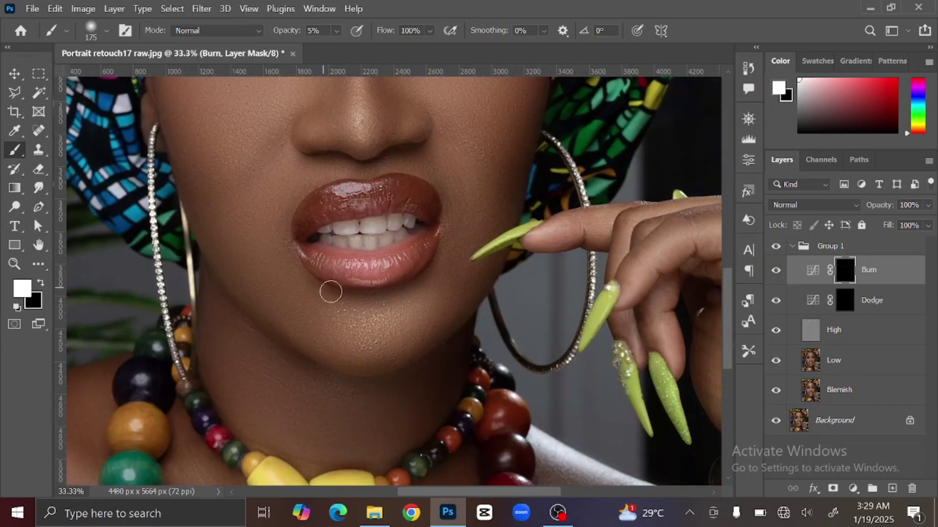
# Step: Darken the contours of the cheeks on the Burn mask with the Brush at size 400
pyautogui.press(']')
pyautogui.press(']')
pyautogui.press(']')
pyautogui.press(']')
pyautogui.moveTo(522, 215); pyautogui.dragTo(508, 301)
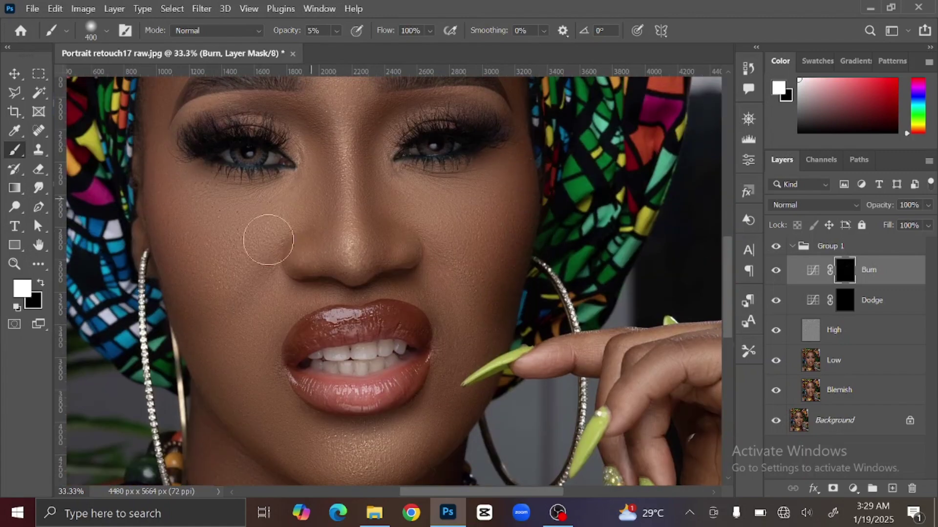
pyautogui.moveTo(365, 325); pyautogui.dragTo(383, 230)
# Step: Darken along the underside of the chin on the Burn mask at size 175 and bring the full face back into view
pyautogui.press('[')
pyautogui.press('[')
pyautogui.press('[')
pyautogui.press('[')
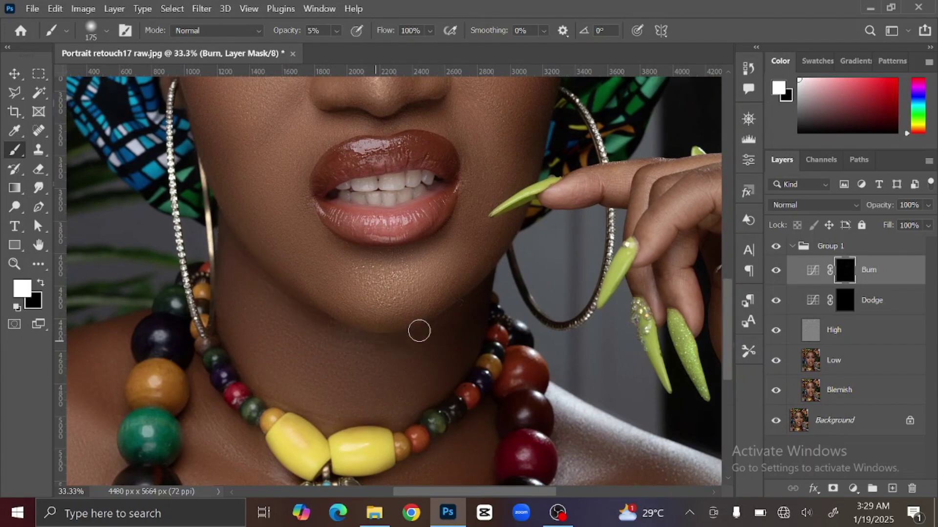
pyautogui.hotkey('ctrl', '-')
pyautogui.hotkey('ctrl', '-')
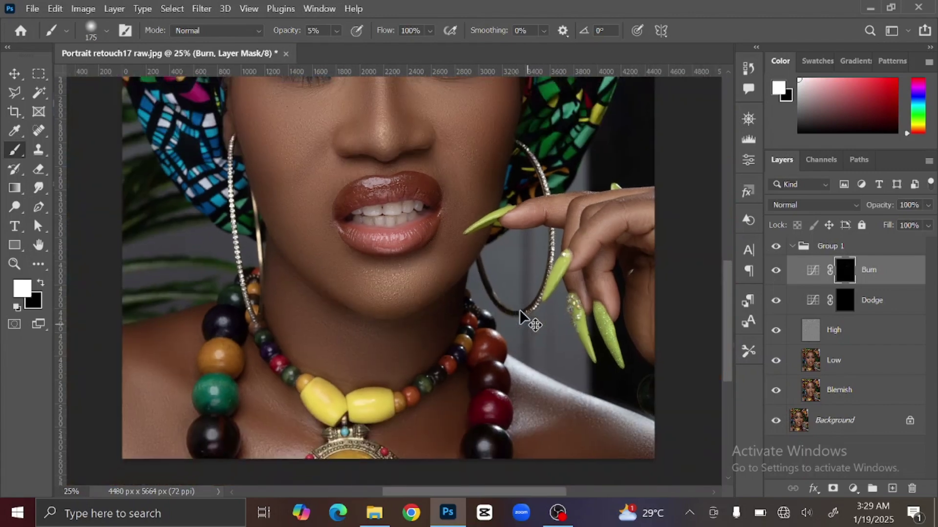
pyautogui.moveTo(499, 225); pyautogui.dragTo(499, 308)
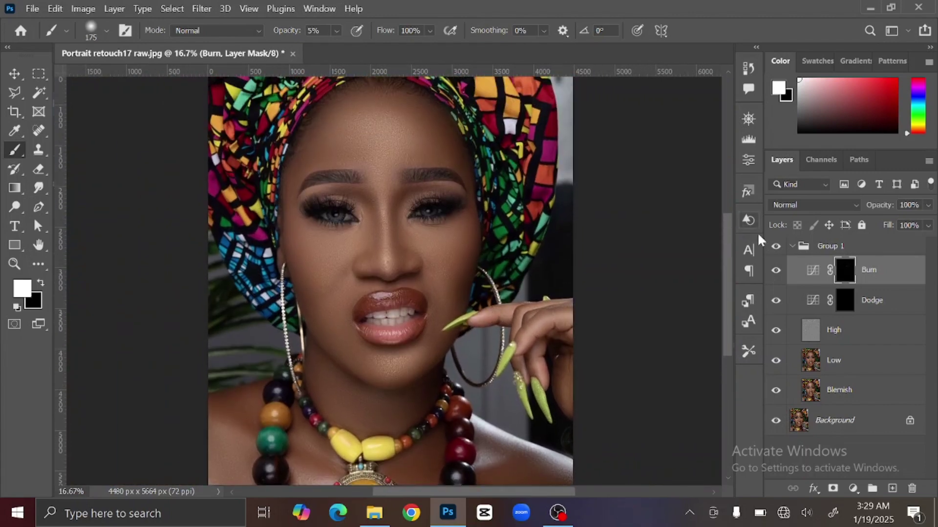
# Step: Brighten the bridge of the nose and the centre of the chin on the Dodge mask with the Brush at size 175
pyautogui.click(776, 271)
pyautogui.click(775, 271)
pyautogui.click(852, 302)
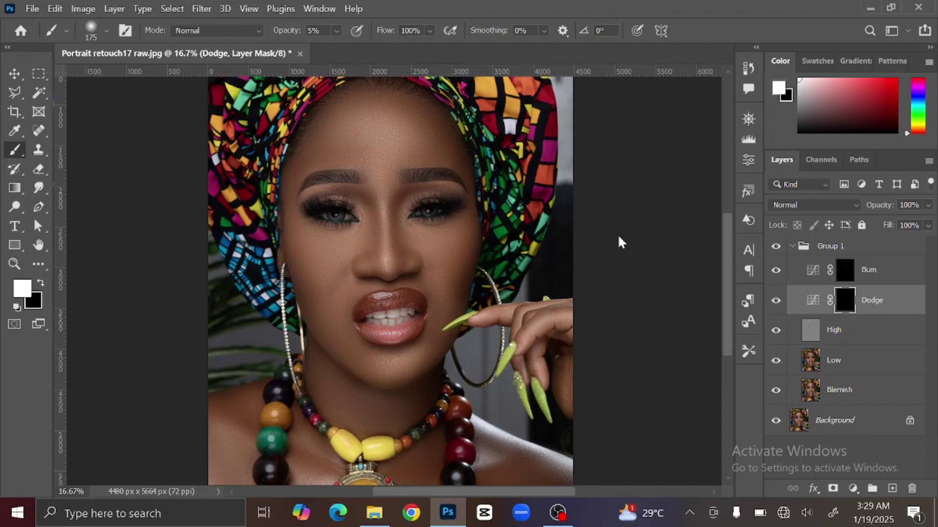
pyautogui.scroll(2, 467, 222)
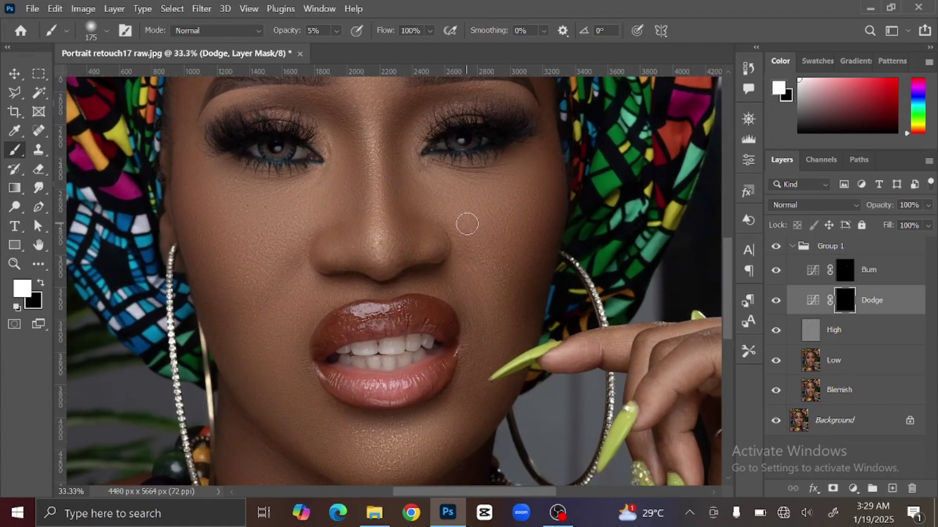
pyautogui.moveTo(481, 271); pyautogui.dragTo(491, 382)
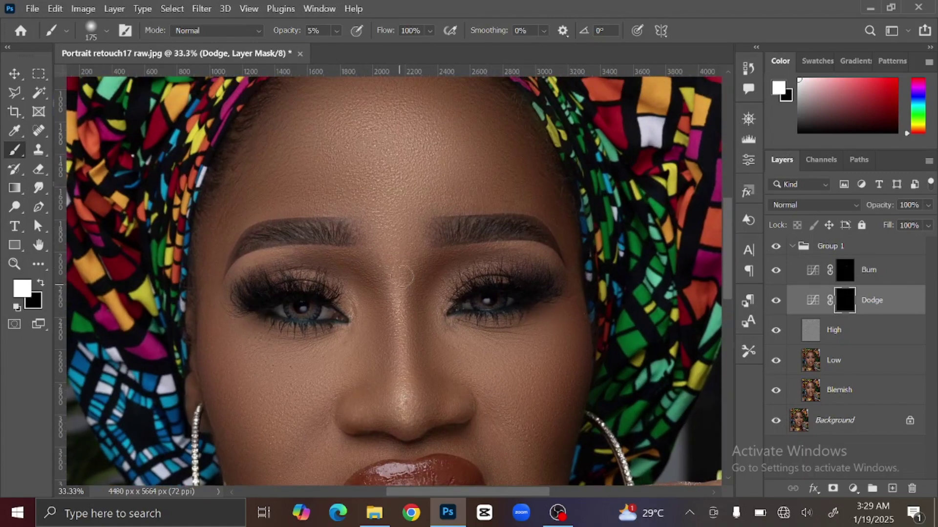
pyautogui.press('[')
pyautogui.press('[')
pyautogui.press('[')
pyautogui.press('[')
pyautogui.press('[')
pyautogui.scroll(-5, 479, 366)
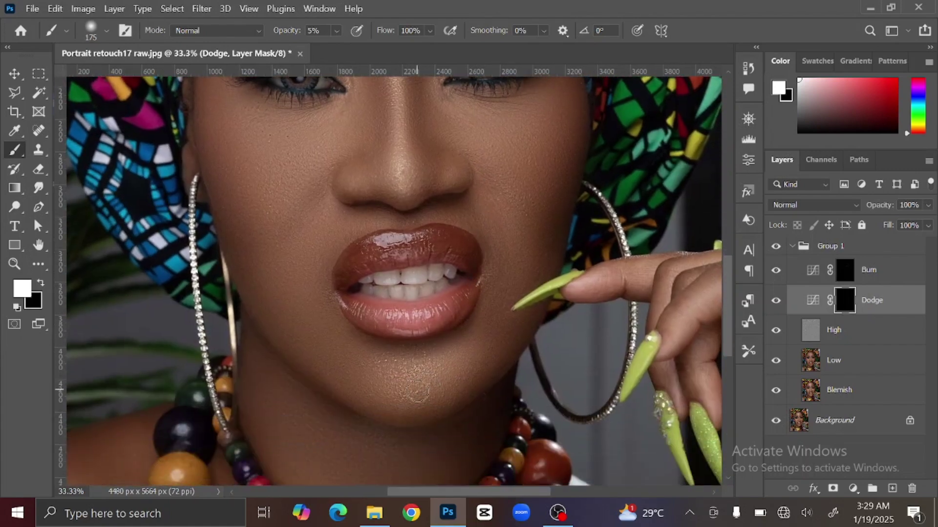
# Step: Brighten the centre of the forehead on the Dodge mask with the Brush at size 1000
pyautogui.press(']')
pyautogui.press(']')
pyautogui.press(']')
pyautogui.press(']')
pyautogui.press(']')
pyautogui.moveTo(497, 224); pyautogui.dragTo(492, 318)
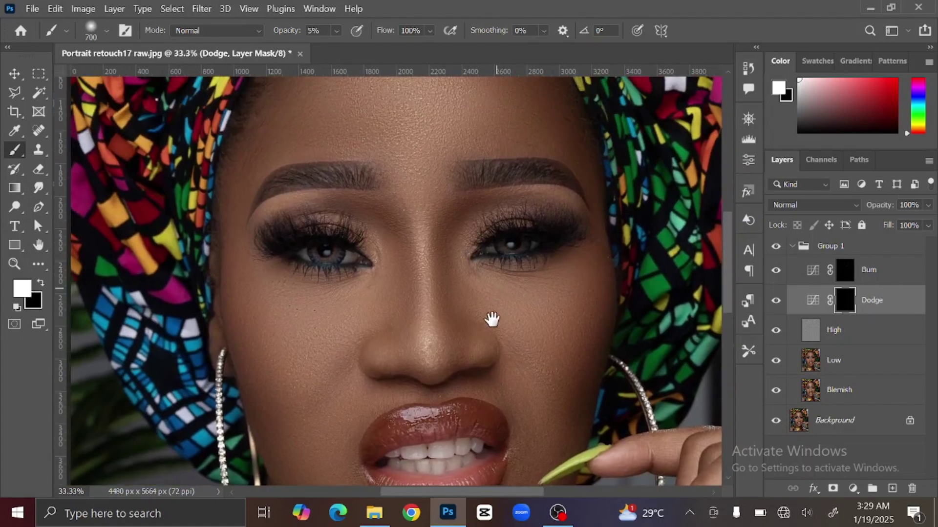
pyautogui.moveTo(470, 59); pyautogui.dragTo(469, 218)
pyautogui.press(']')
pyautogui.press(']')
pyautogui.press(']')
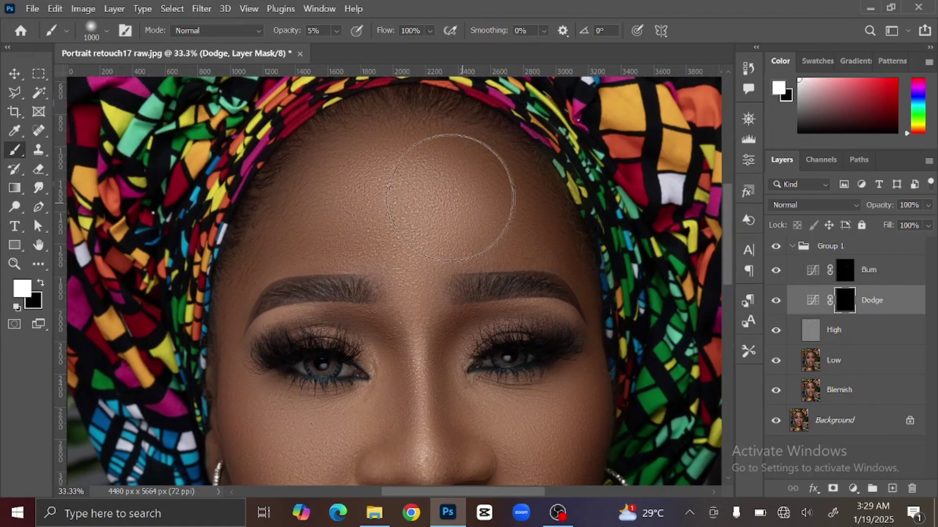
pyautogui.moveTo(509, 318)
pyautogui.mouseDown()
pyautogui.moveTo(511, 200)
pyautogui.moveTo(469, 141)
pyautogui.mouseUp()
pyautogui.moveTo(447, 205); pyautogui.dragTo(441, 153)
# Step: Brighten the upper chest and both shoulders on the Dodge mask with the Brush at sizes 300 and 400
pyautogui.moveTo(375, 430)
pyautogui.mouseDown()
pyautogui.moveTo(497, 208)
pyautogui.moveTo(518, 293)
pyautogui.mouseUp()
pyautogui.press('[')
pyautogui.press('[')
pyautogui.press('[')
pyautogui.press('[')
pyautogui.press('[')
pyautogui.press('[')
pyautogui.press('[')
pyautogui.press('[')
pyautogui.press('[')
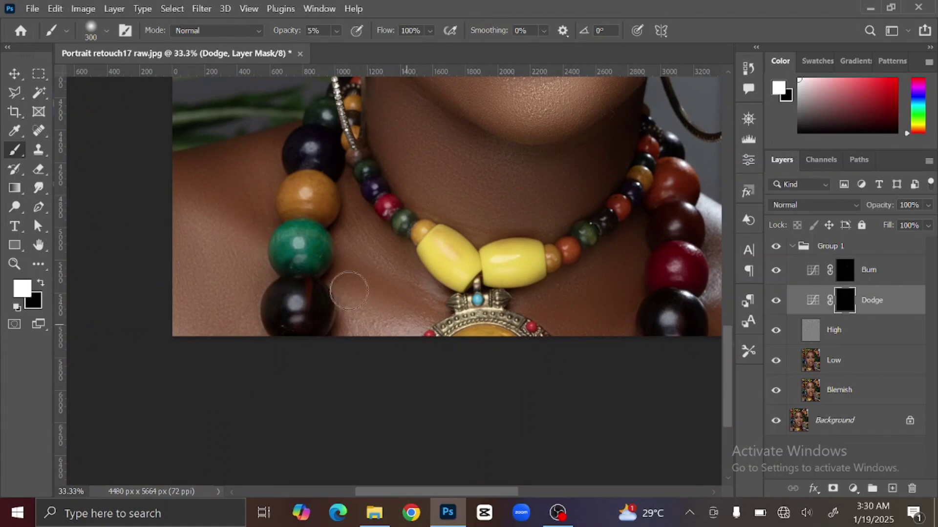
pyautogui.press(']')
pyautogui.moveTo(508, 317); pyautogui.dragTo(308, 342)
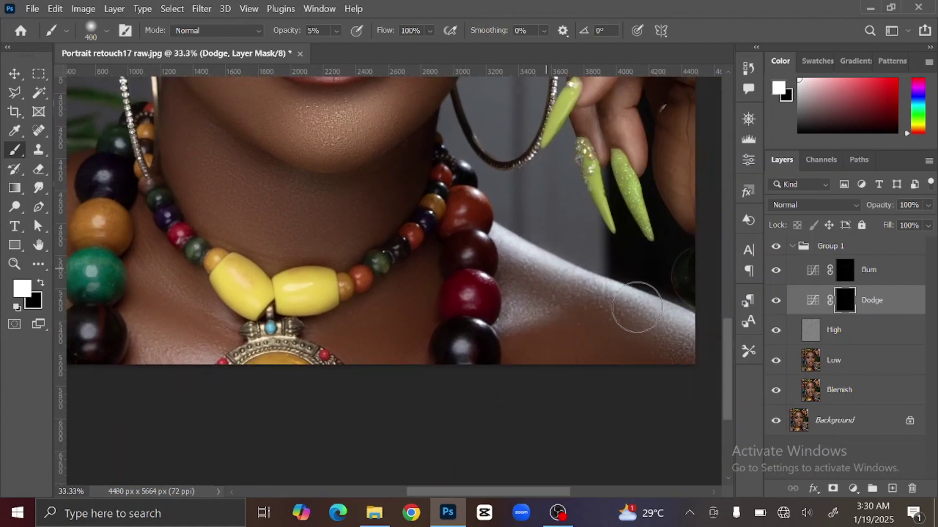
# Step: Brighten the fingers on the Dodge mask with the Brush at size 250 and fit the whole portrait in view
pyautogui.scroll(5, 580, 274)
pyautogui.press('[')
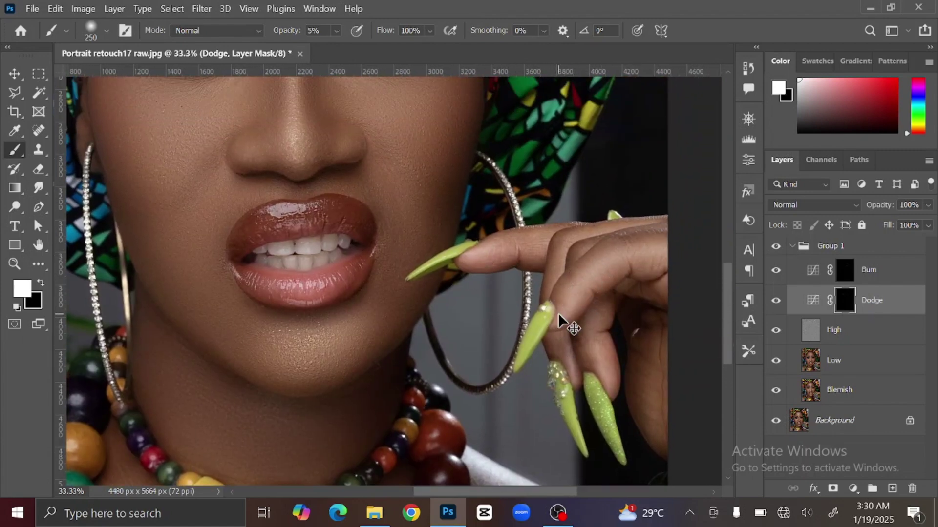
pyautogui.hotkey('ctrl', '0')
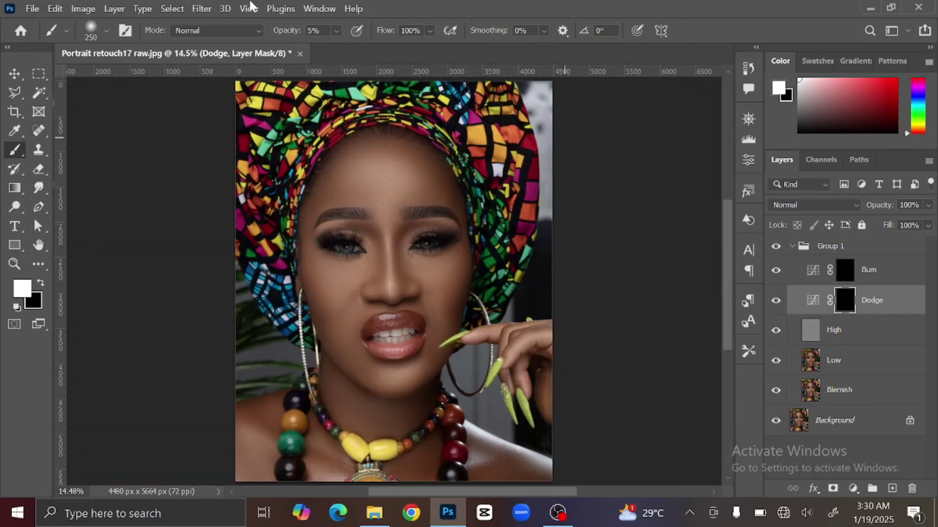
# Step: Stamp all visible layers into a new layer above Burn and convert it to a Smart Object
pyautogui.click(14, 73)
pyautogui.click(142, 251)
pyautogui.press('x')
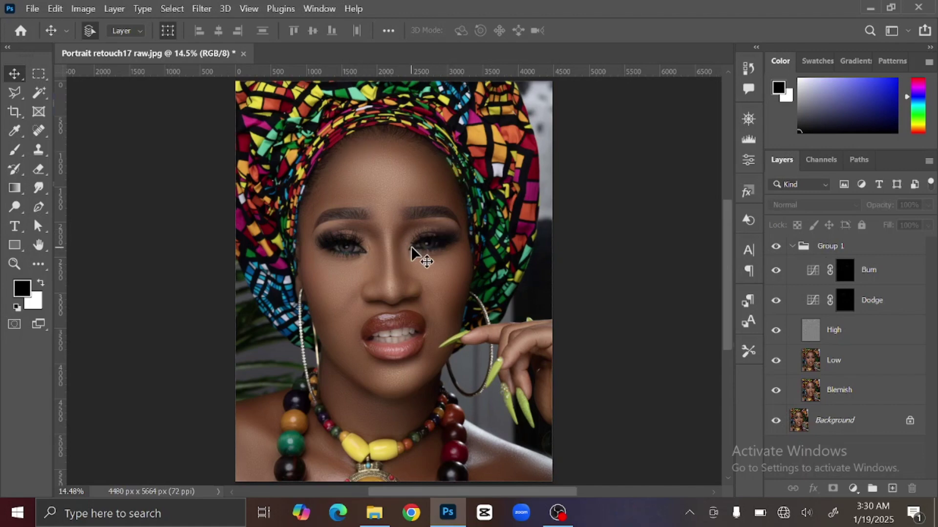
pyautogui.click(889, 272)
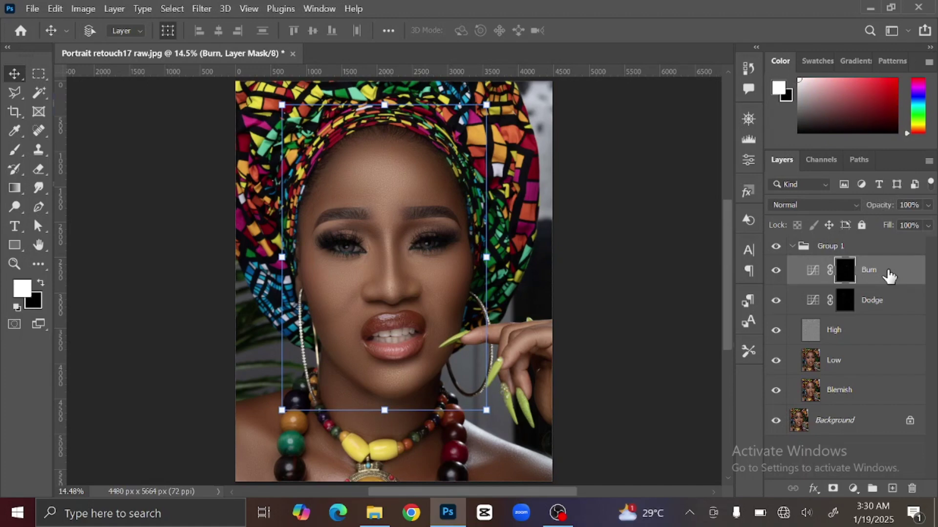
pyautogui.hotkey('ctrl', 'shift', 'alt', 'e')
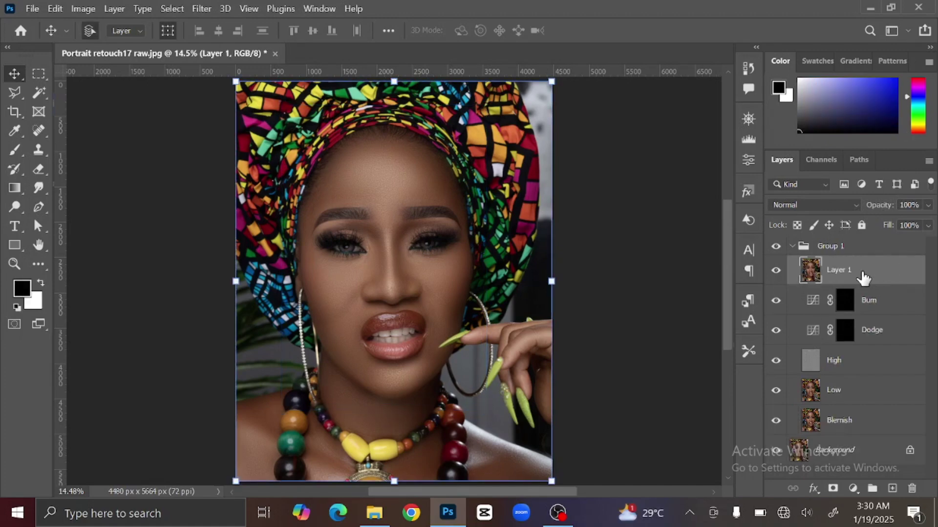
pyautogui.rightClick(873, 274)
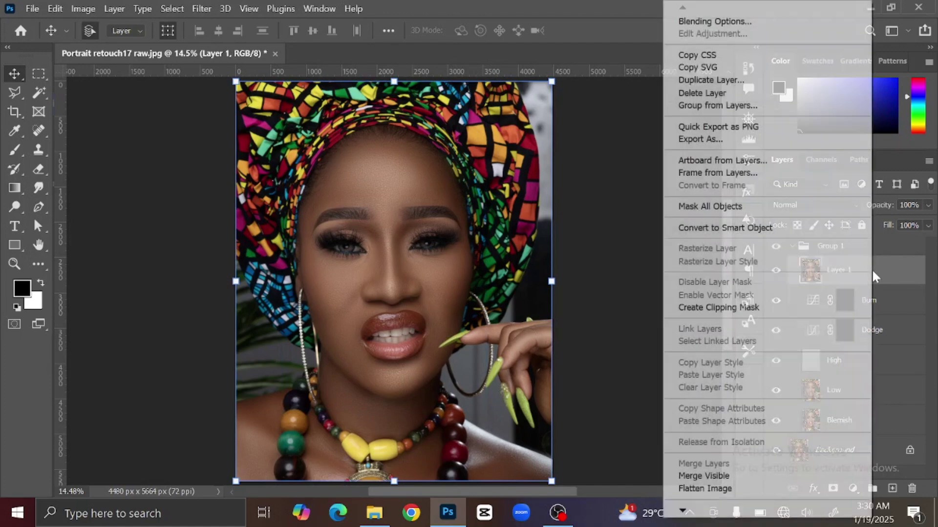
pyautogui.click(753, 228)
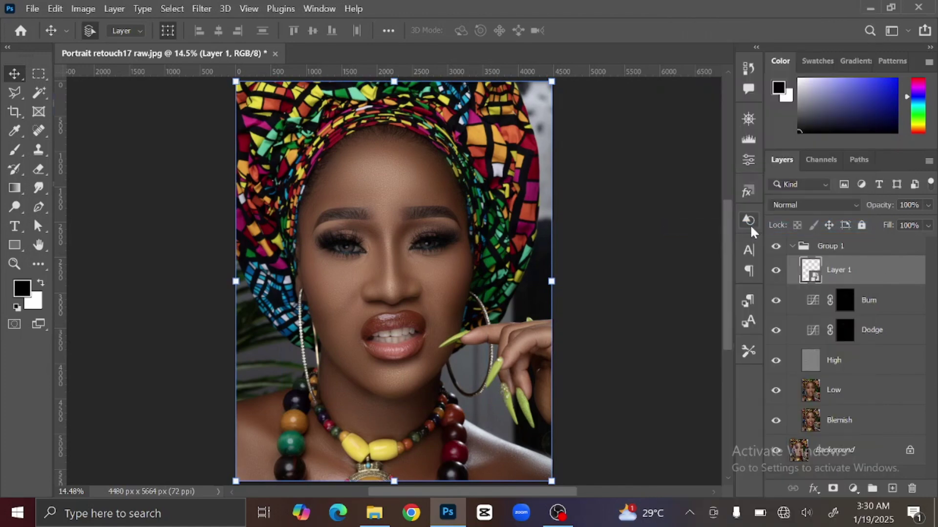
# Step: Apply the Camera Raw Filter to the stamped layer with Exposure +0.20, Contrast +20 and Highlights +18
pyautogui.click(201, 9)
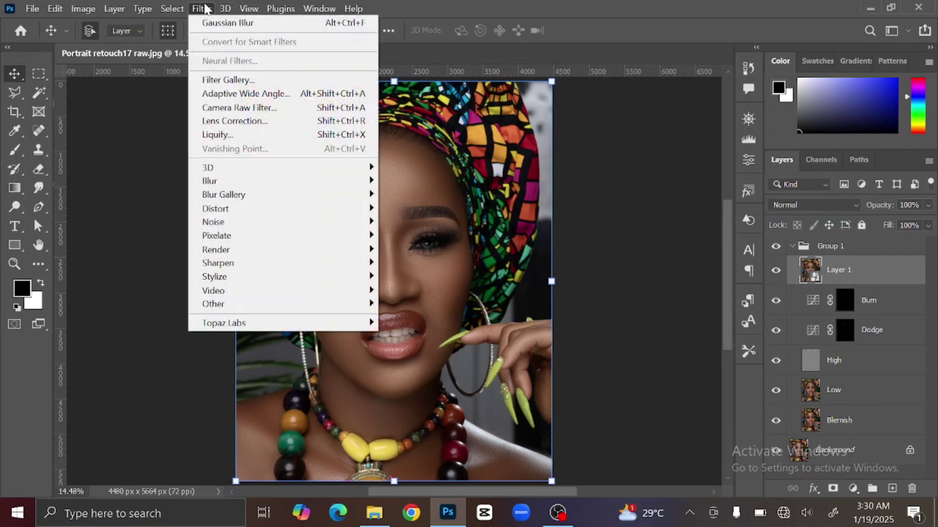
pyautogui.click(265, 109)
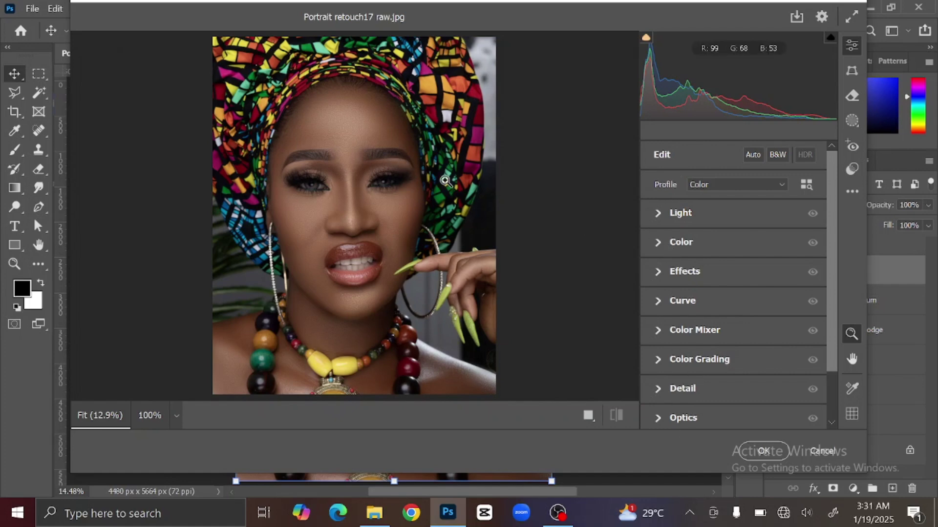
pyautogui.click(679, 218)
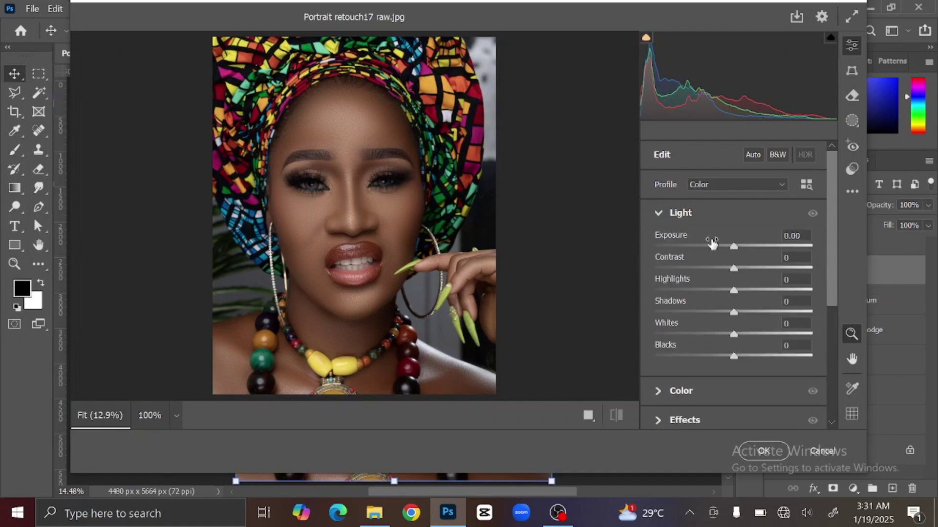
pyautogui.moveTo(733, 249); pyautogui.dragTo(750, 289)
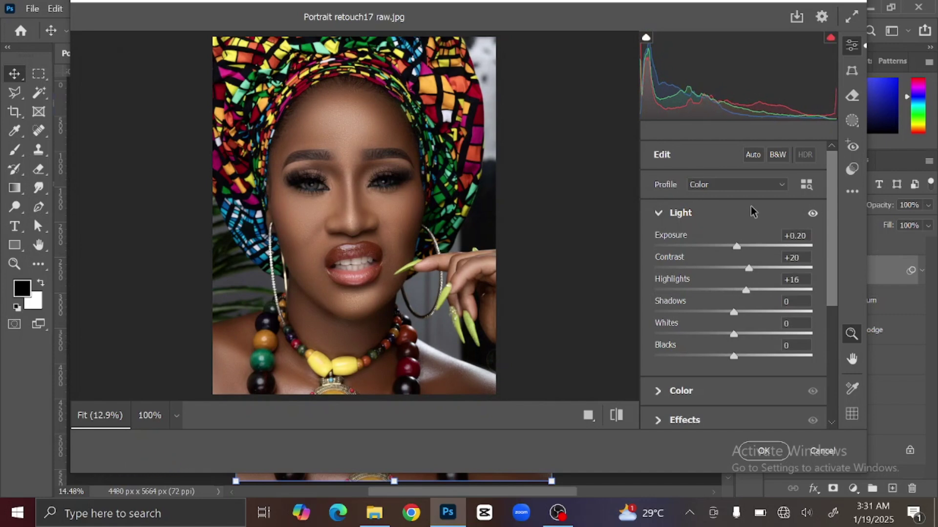
pyautogui.moveTo(747, 296); pyautogui.dragTo(750, 297)
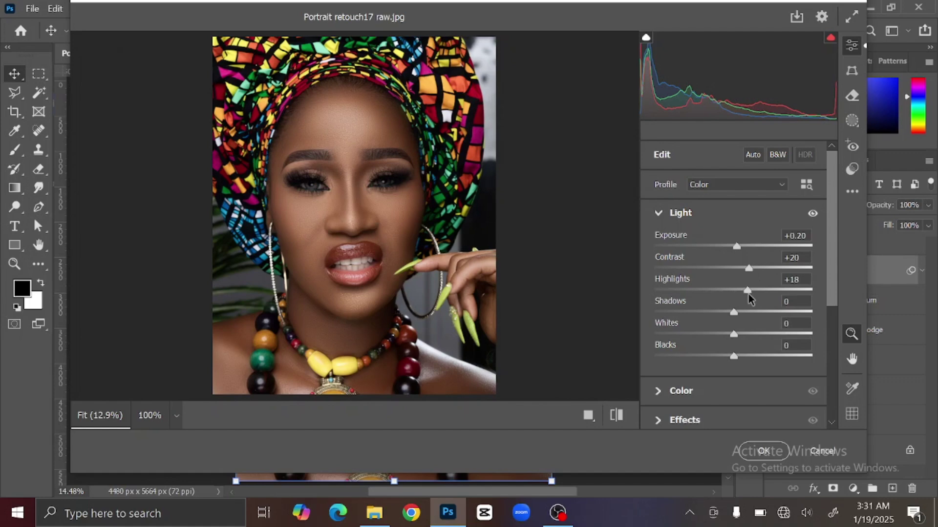
# Step: Raise the Vibrance of the portrait slightly in the Camera Raw colour settings
pyautogui.click(659, 214)
pyautogui.click(659, 244)
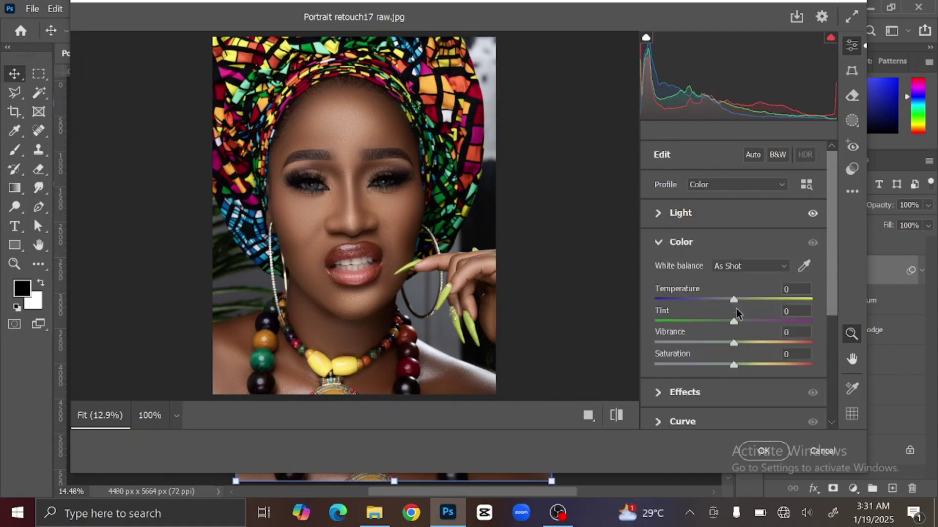
pyautogui.moveTo(735, 340); pyautogui.dragTo(747, 343)
pyautogui.click(659, 243)
# Step: Set Texture to +23 and Clarity to +17, comparing the face before and after the edits
pyautogui.click(658, 274)
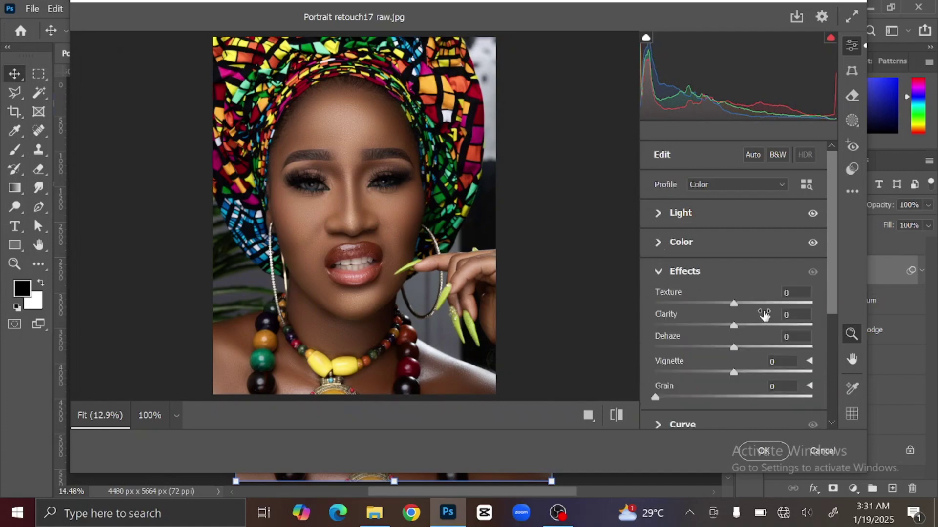
pyautogui.moveTo(734, 304); pyautogui.dragTo(755, 304)
pyautogui.click(374, 188)
pyautogui.scroll(-1, 373, 188)
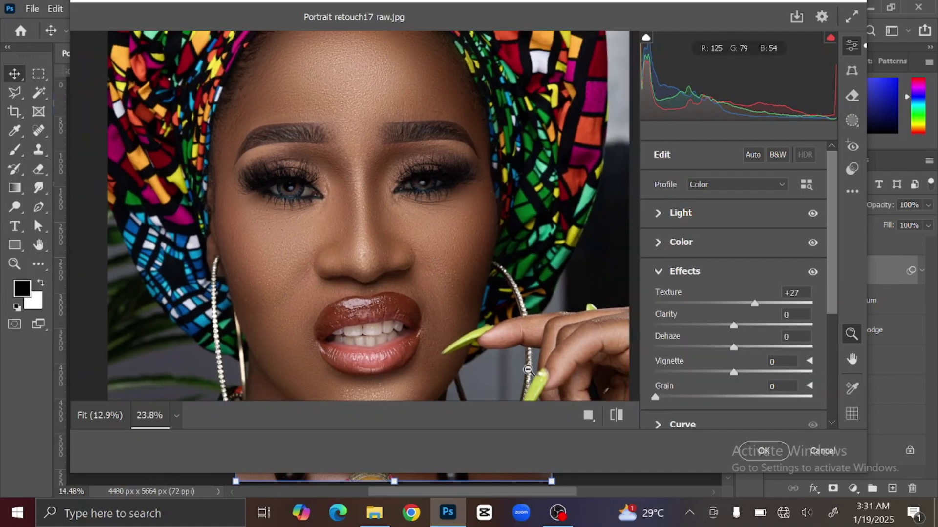
pyautogui.click(616, 416)
pyautogui.click(617, 416)
pyautogui.click(617, 416)
pyautogui.click(617, 416)
pyautogui.moveTo(737, 323)
pyautogui.mouseDown()
pyautogui.moveTo(751, 327)
pyautogui.moveTo(752, 304)
pyautogui.moveTo(746, 327)
pyautogui.mouseUp()
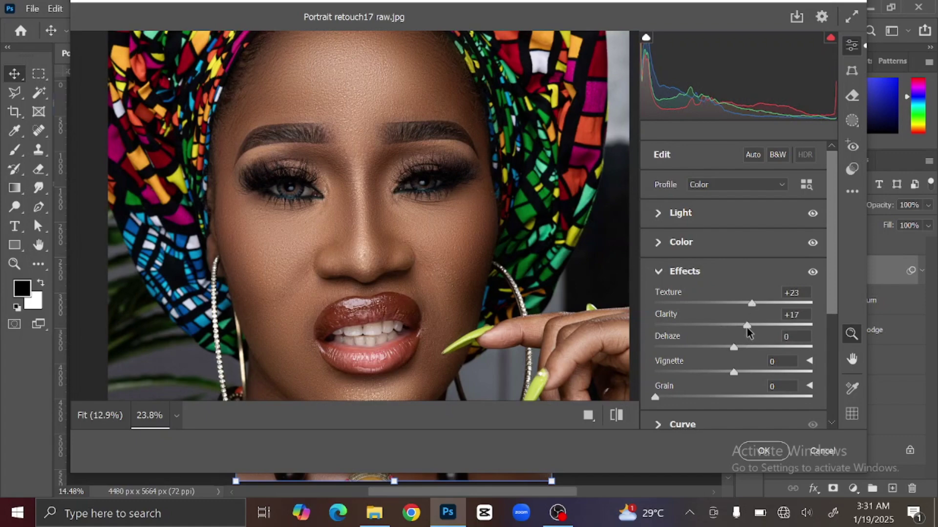
pyautogui.click(659, 271)
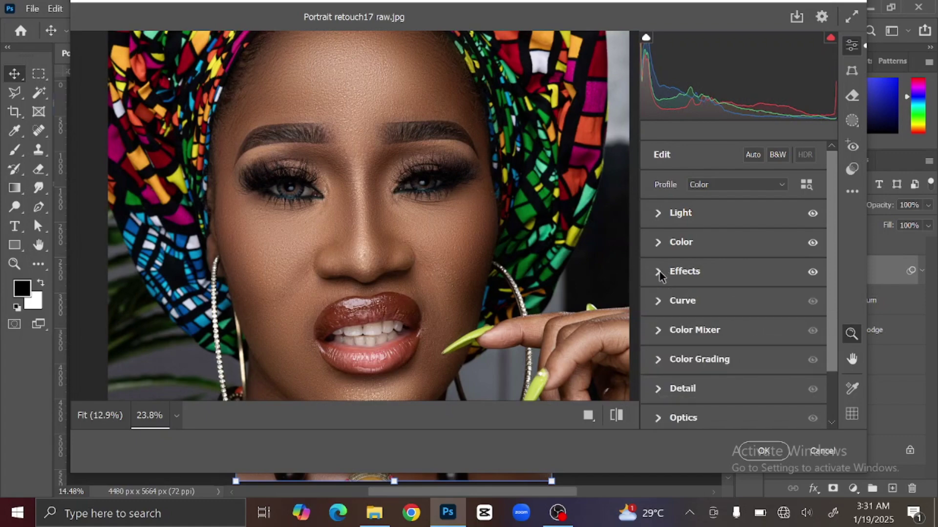
# Step: Set the Color Mixer saturation to +5 for Reds and +100 for Greens, and raise Blues moderately
pyautogui.click(658, 330)
pyautogui.scroll(-3, 435, 263)
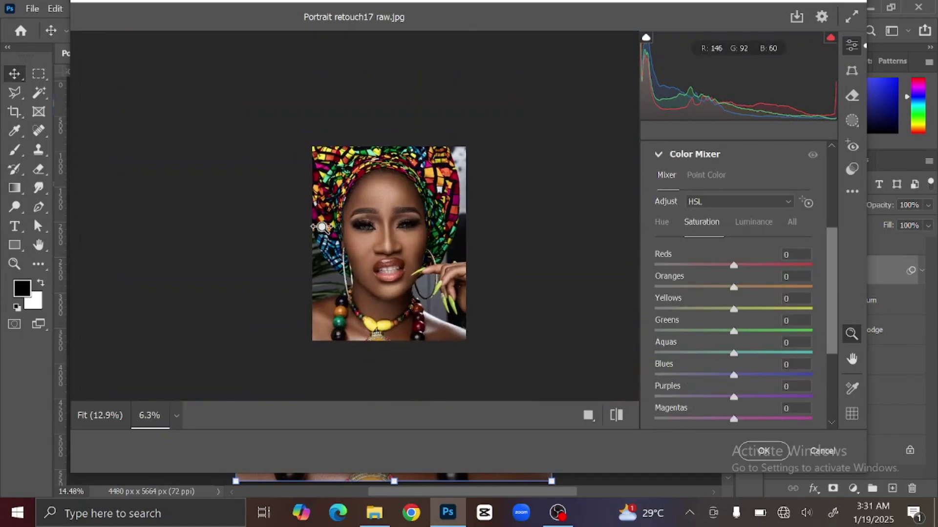
pyautogui.scroll(1, 435, 263)
pyautogui.scroll(1, 435, 264)
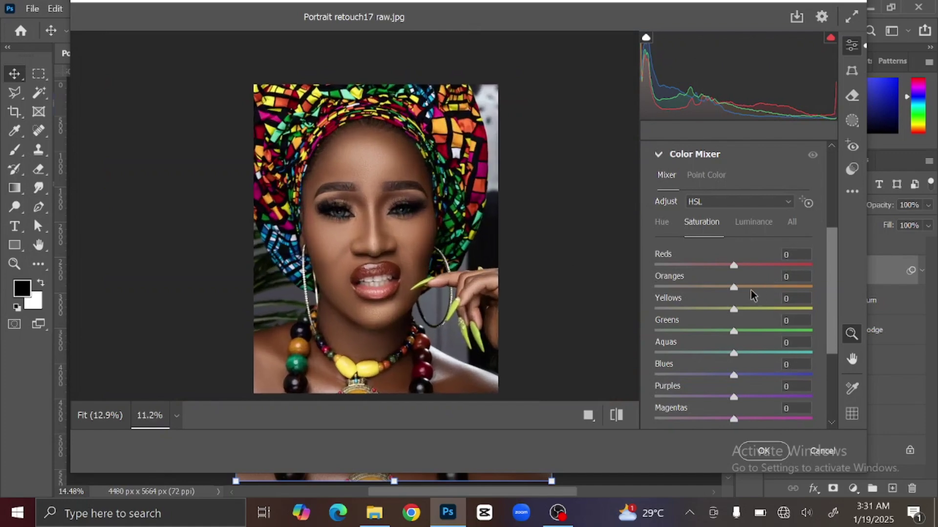
pyautogui.moveTo(735, 265); pyautogui.dragTo(738, 264)
pyautogui.click(792, 254)
pyautogui.write('0')
pyautogui.write('5')
pyautogui.moveTo(732, 333); pyautogui.dragTo(840, 334)
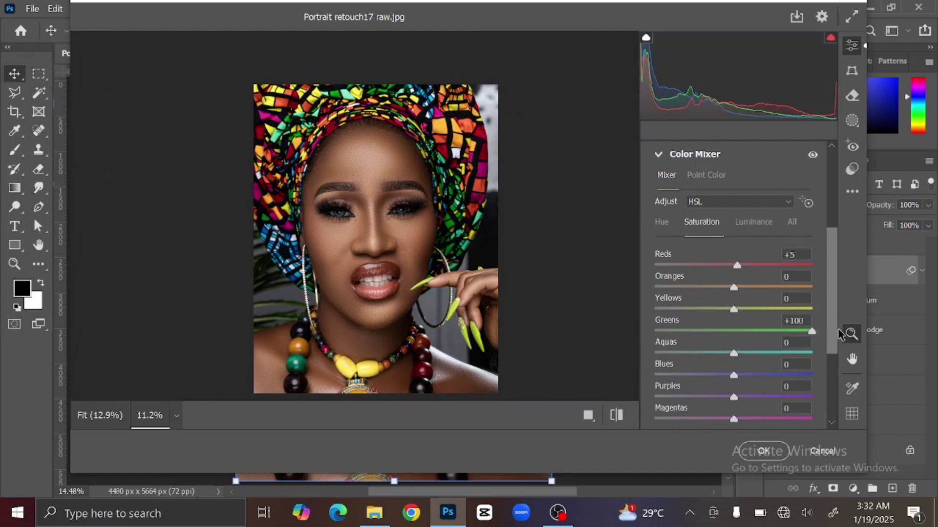
pyautogui.moveTo(734, 374); pyautogui.dragTo(753, 375)
pyautogui.click(659, 156)
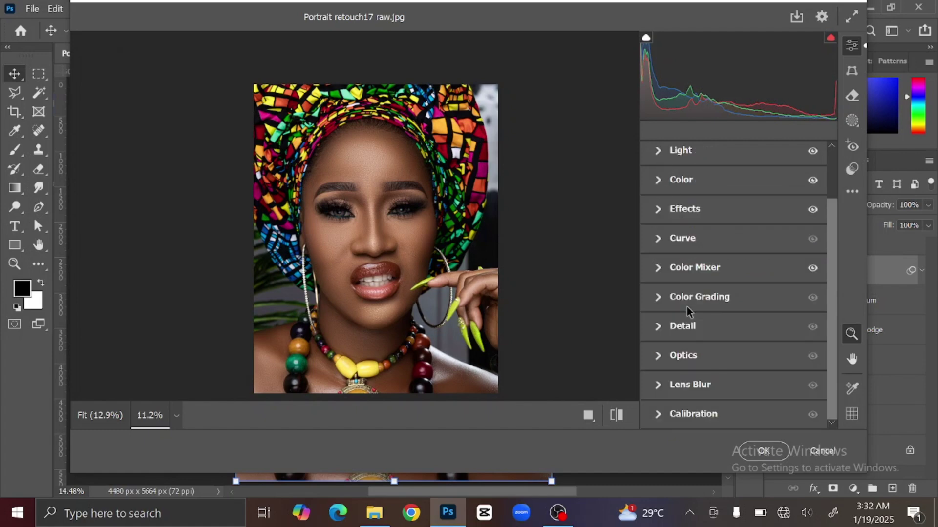
# Step: Grade the midtones to hue 42, saturation 18, the shadows to hue 23, saturation 11, and the highlights to hue 61, saturation 13
pyautogui.click(657, 297)
pyautogui.moveTo(733, 254); pyautogui.dragTo(737, 250)
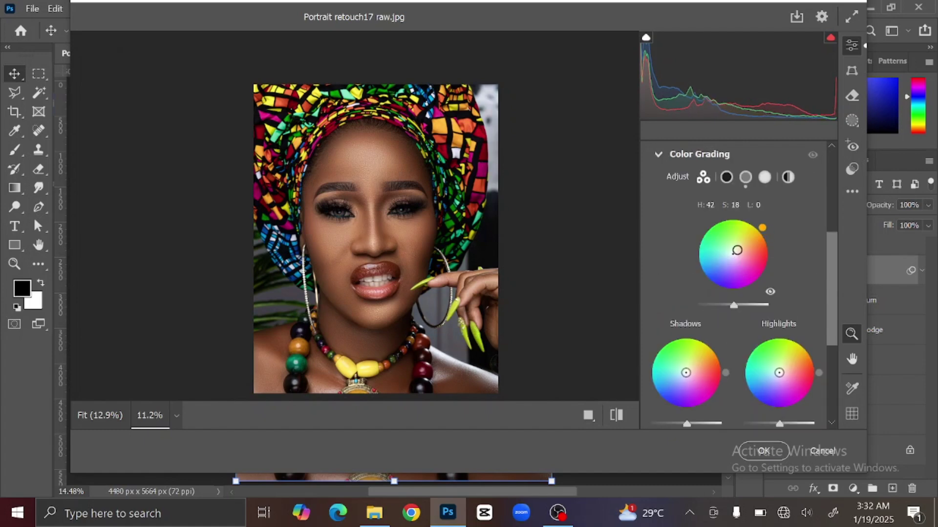
pyautogui.moveTo(685, 372); pyautogui.dragTo(689, 371)
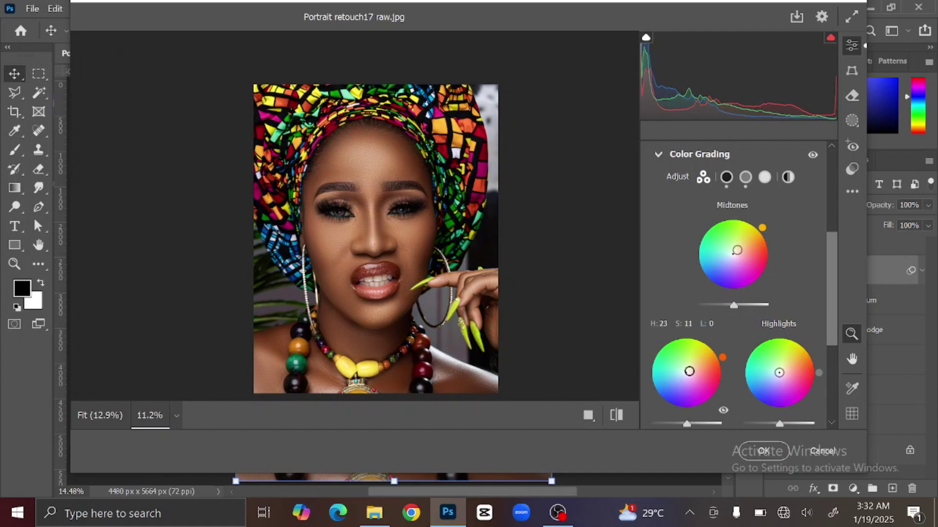
pyautogui.moveTo(779, 373); pyautogui.dragTo(781, 370)
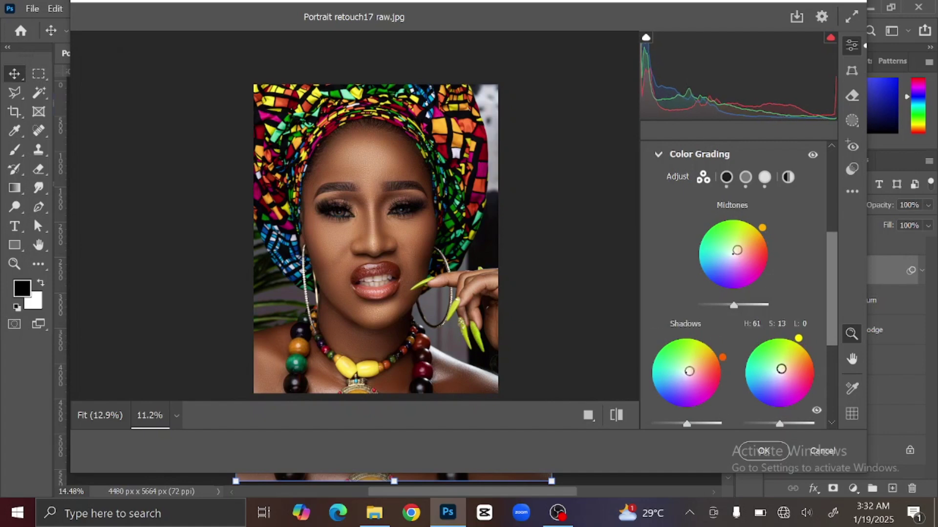
pyautogui.click(658, 156)
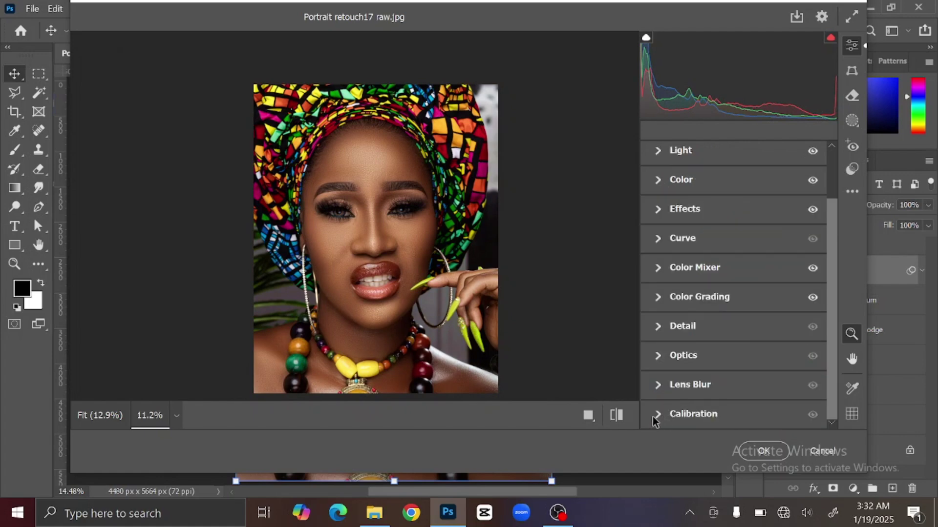
# Step: Set Sharpening to 15 and Noise Reduction to 12 in the Camera Raw detail settings
pyautogui.click(658, 326)
pyautogui.moveTo(656, 259); pyautogui.dragTo(674, 287)
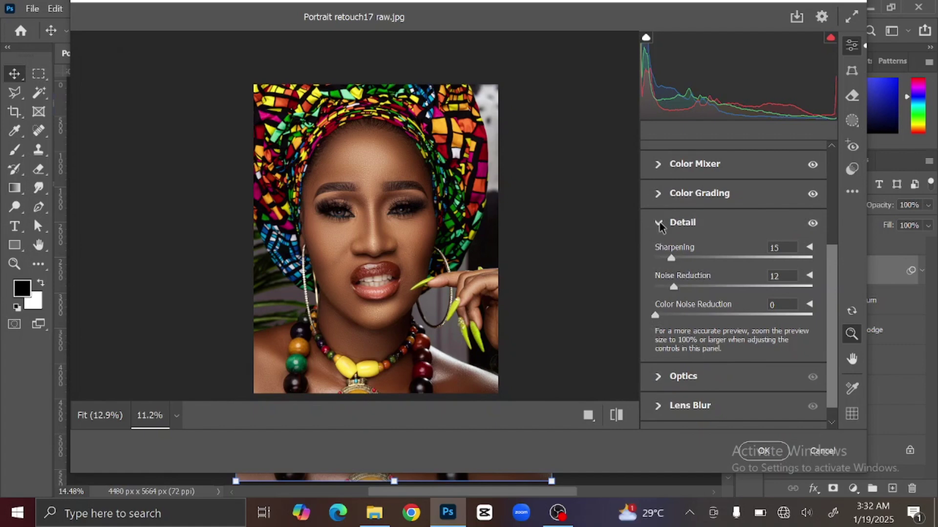
pyautogui.click(671, 223)
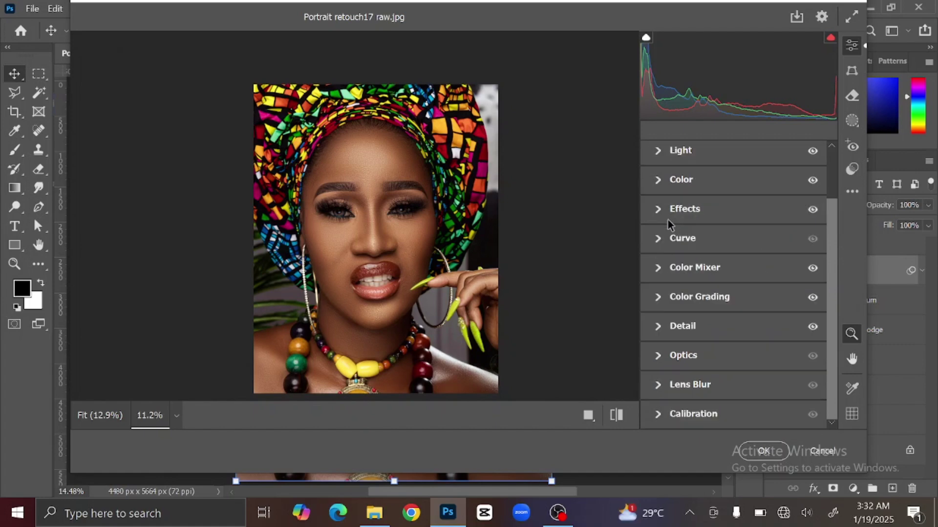
# Step: Set the Calibration Blue Primary saturation to +11, apply the Camera Raw Filter, and compare Layer 1 before and after
pyautogui.click(657, 415)
pyautogui.moveTo(735, 427); pyautogui.dragTo(744, 428)
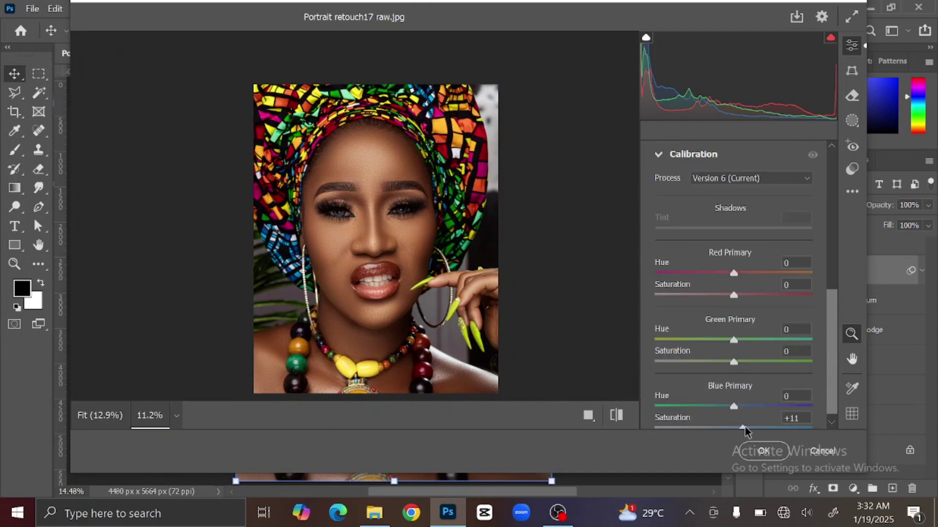
pyautogui.click(657, 156)
pyautogui.click(618, 415)
pyautogui.click(618, 415)
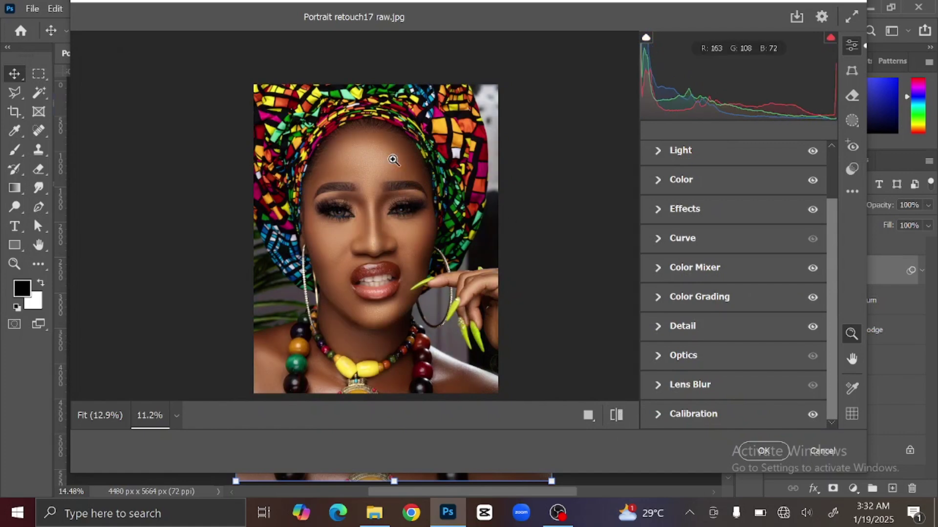
pyautogui.click(762, 451)
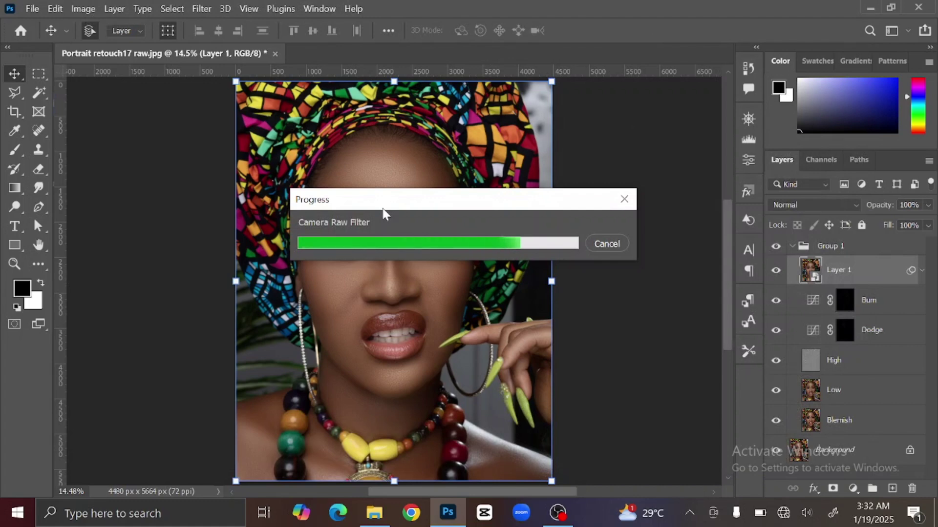
pyautogui.click(776, 270)
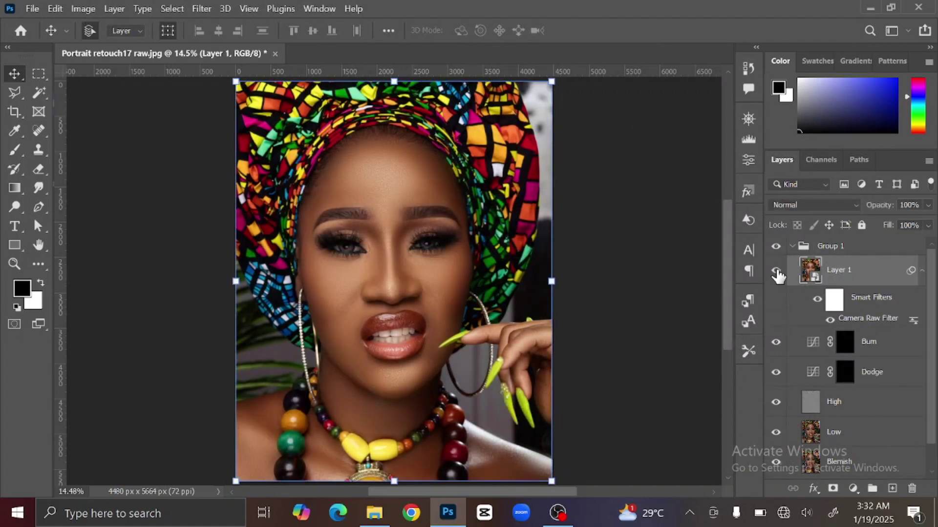
pyautogui.click(921, 270)
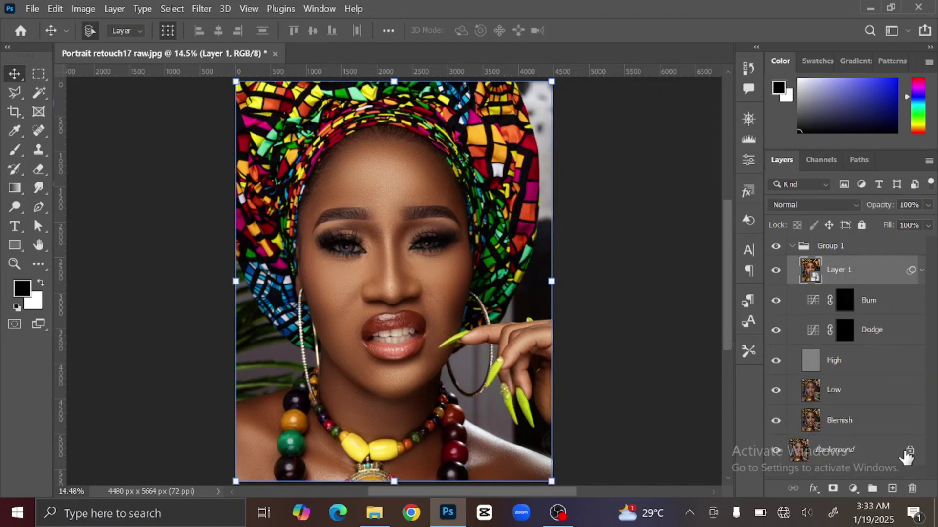
# Step: Add an empty layer above Layer 1 and set the Brush opacity to 100%
pyautogui.click(891, 489)
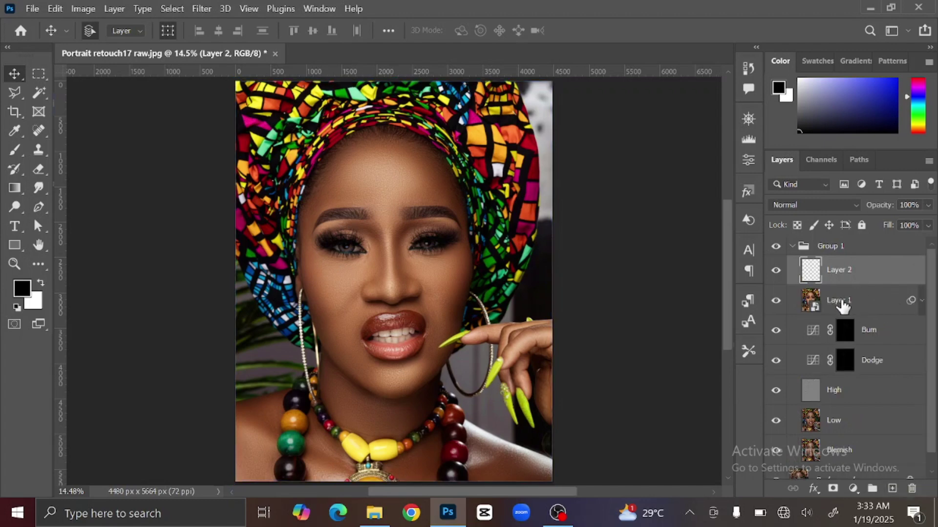
pyautogui.moveTo(16, 148); pyautogui.dragTo(89, 148)
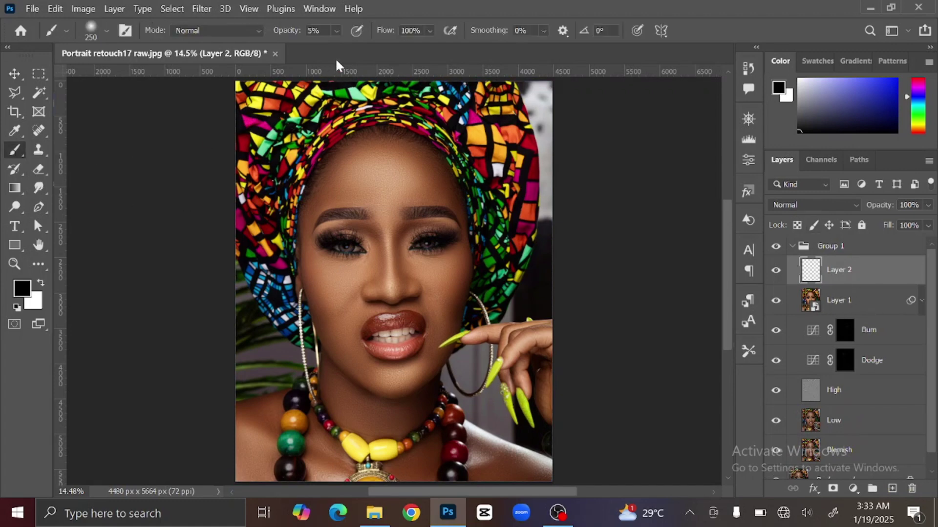
pyautogui.moveTo(334, 33); pyautogui.dragTo(354, 47)
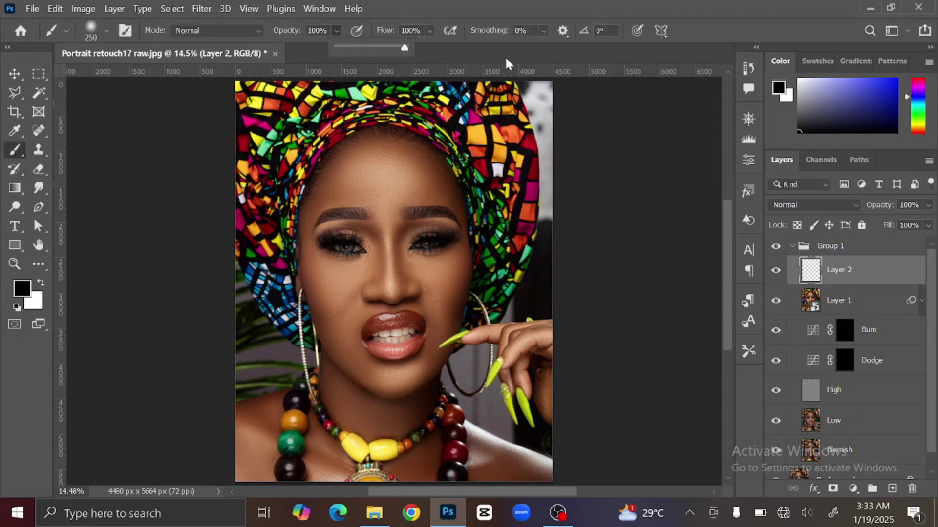
# Step: Set the foreground color to pale bluish white (#f0f1ff) and the new layer's blend mode to Color
pyautogui.click(778, 89)
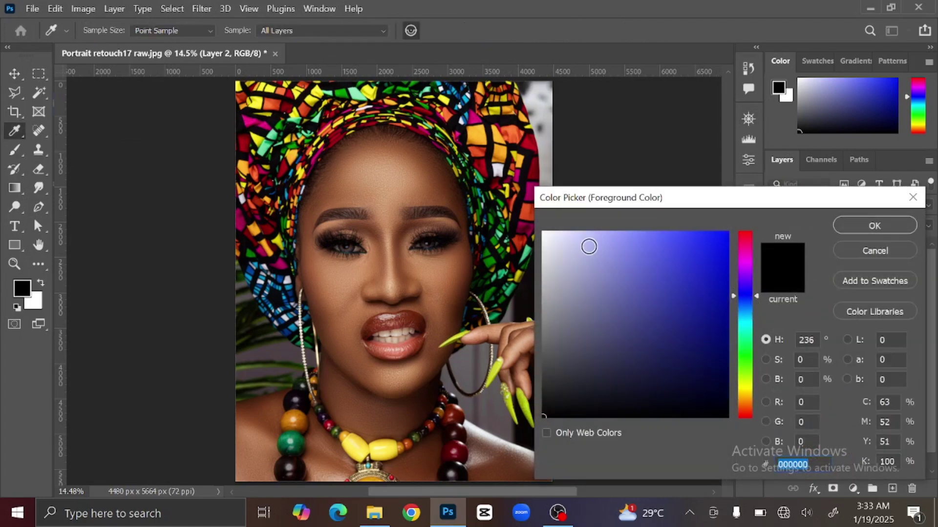
pyautogui.click(553, 227)
pyautogui.moveTo(553, 227); pyautogui.dragTo(554, 227)
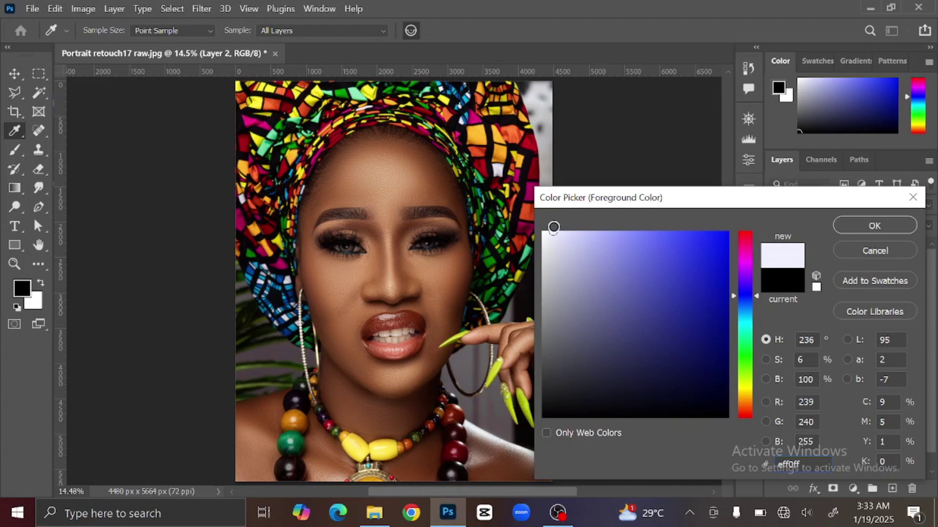
pyautogui.click(861, 225)
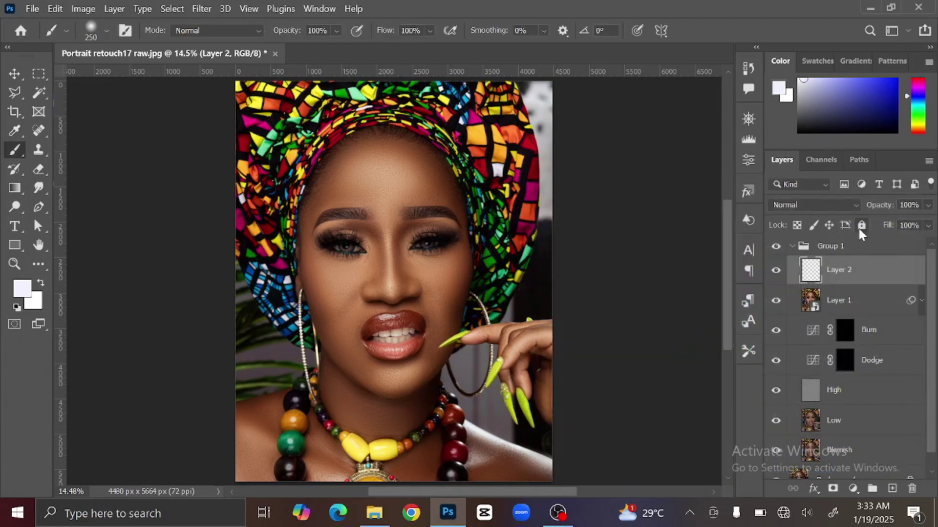
pyautogui.click(814, 205)
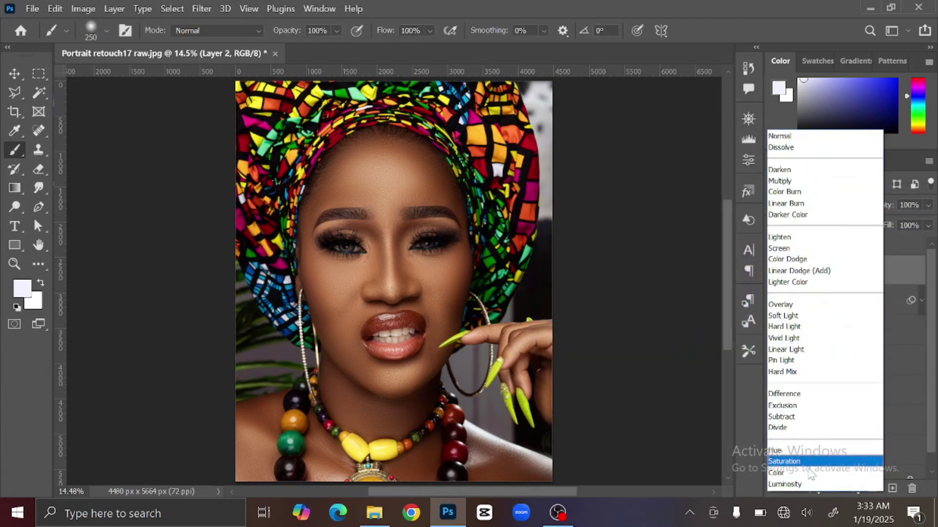
pyautogui.click(809, 471)
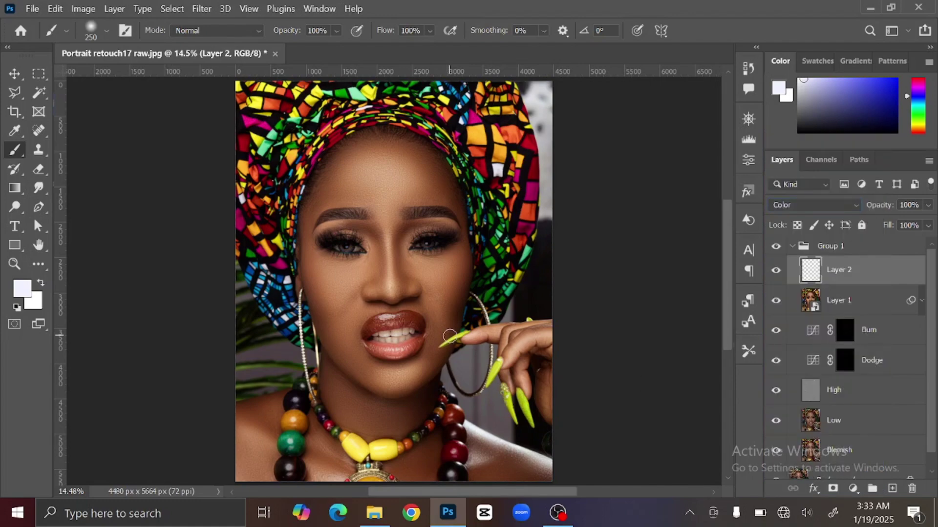
# Step: Whiten the upper teeth by painting over them on Layer 2 with a soft 60 px brush
pyautogui.scroll(4, 449, 336)
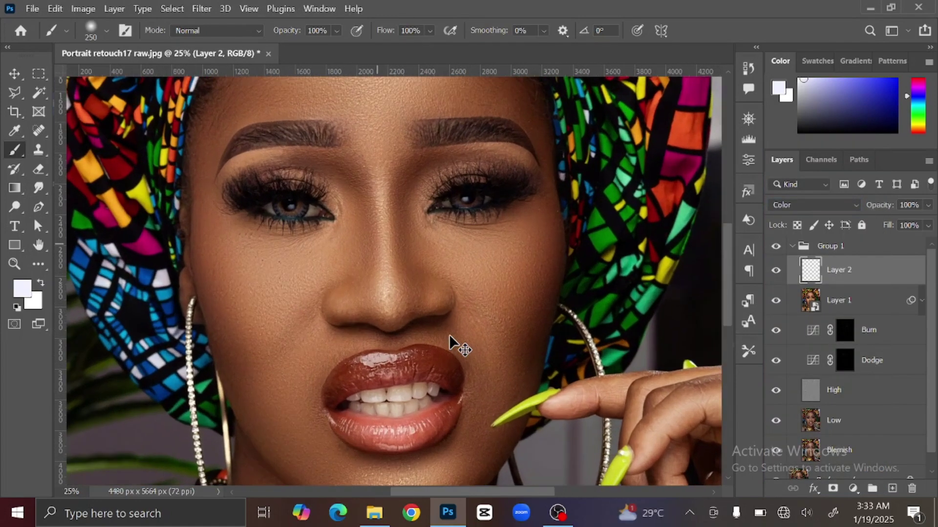
pyautogui.hotkey('ctrl', '+')
pyautogui.hotkey('ctrl', '+')
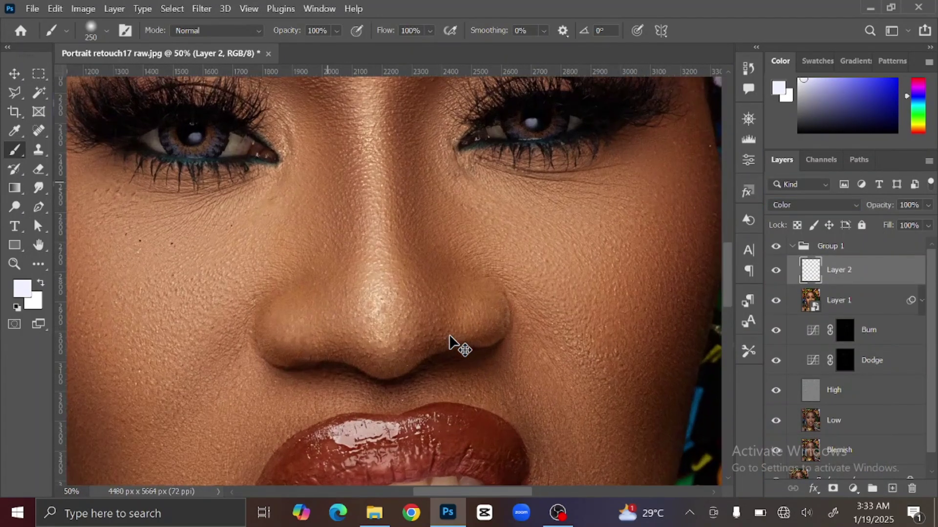
pyautogui.hotkey('ctrl', '+')
pyautogui.moveTo(454, 356); pyautogui.dragTo(445, 176)
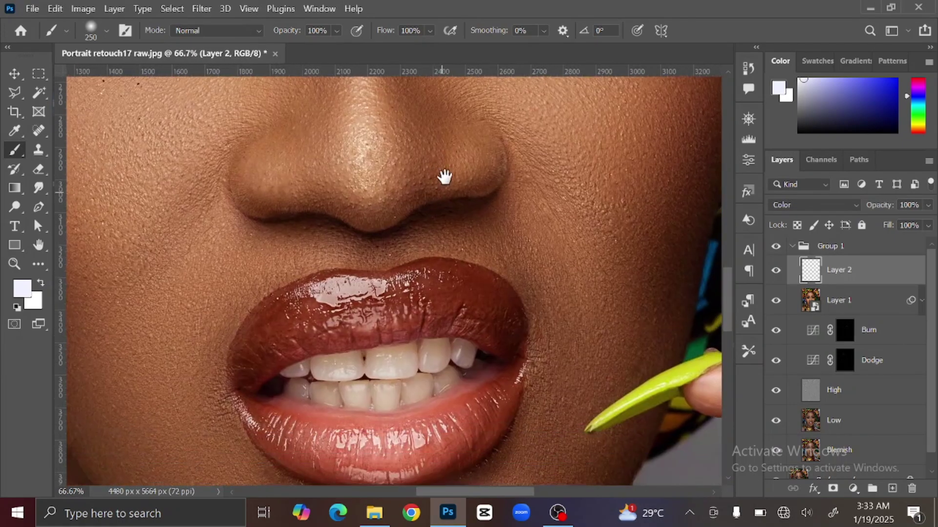
pyautogui.scroll(-3, 445, 200)
pyautogui.hotkey('ctrl', '+')
pyautogui.moveTo(446, 227); pyautogui.dragTo(450, 189)
pyautogui.press('[')
pyautogui.press('[')
pyautogui.press('[')
pyautogui.press('[')
pyautogui.press('[')
pyautogui.press('[')
pyautogui.press('[')
pyautogui.press('[')
pyautogui.press('[')
pyautogui.press('[')
pyautogui.press('[')
pyautogui.moveTo(249, 306); pyautogui.dragTo(276, 292)
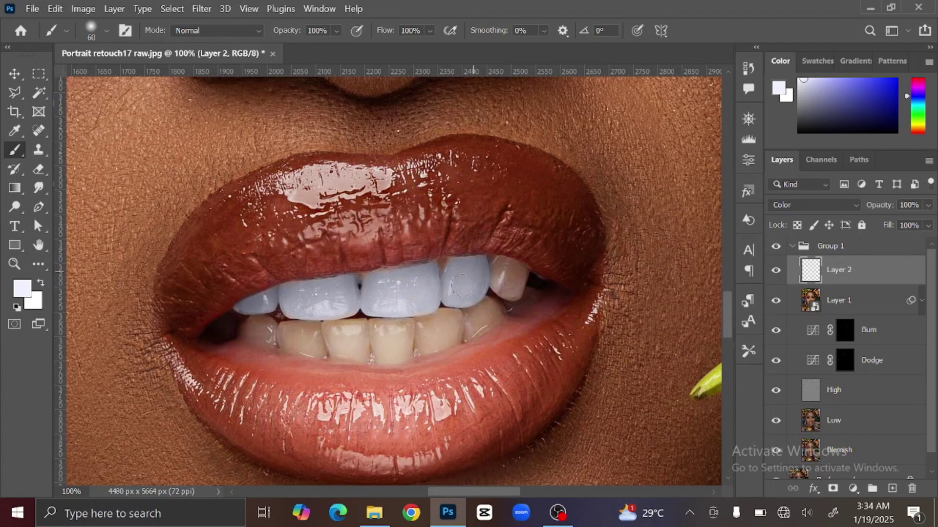
pyautogui.moveTo(495, 266)
pyautogui.mouseDown()
pyautogui.moveTo(522, 274)
pyautogui.moveTo(511, 293)
pyautogui.moveTo(496, 284)
pyautogui.moveTo(505, 276)
pyautogui.moveTo(515, 300)
pyautogui.moveTo(530, 293)
pyautogui.moveTo(493, 305)
pyautogui.mouseUp()
# Step: Paint over the lower teeth on Layer 2 to whiten them like the upper row
pyautogui.moveTo(266, 329)
pyautogui.mouseDown()
pyautogui.moveTo(258, 322)
pyautogui.moveTo(277, 331)
pyautogui.moveTo(259, 334)
pyautogui.moveTo(288, 330)
pyautogui.mouseUp()
pyautogui.press(']')
pyautogui.press(']')
# Step: Paint the white areas beside the iris of the eye on the image's right with a 35 px brush
pyautogui.moveTo(452, 218)
pyautogui.mouseDown()
pyautogui.moveTo(448, 331)
pyautogui.moveTo(287, 333)
pyautogui.mouseUp()
pyautogui.press('[')
pyautogui.press('[')
pyautogui.press('[')
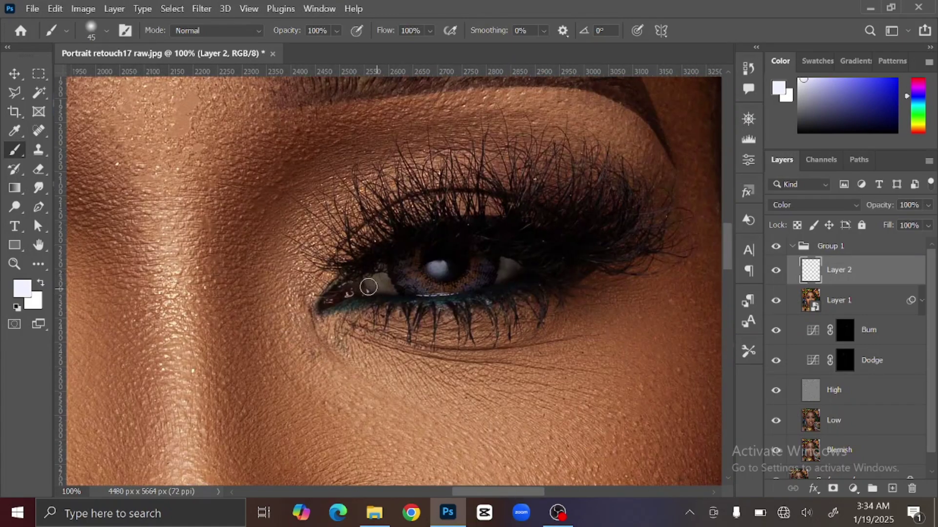
pyautogui.moveTo(381, 275)
pyautogui.mouseDown()
pyautogui.moveTo(372, 274)
pyautogui.moveTo(386, 286)
pyautogui.mouseUp()
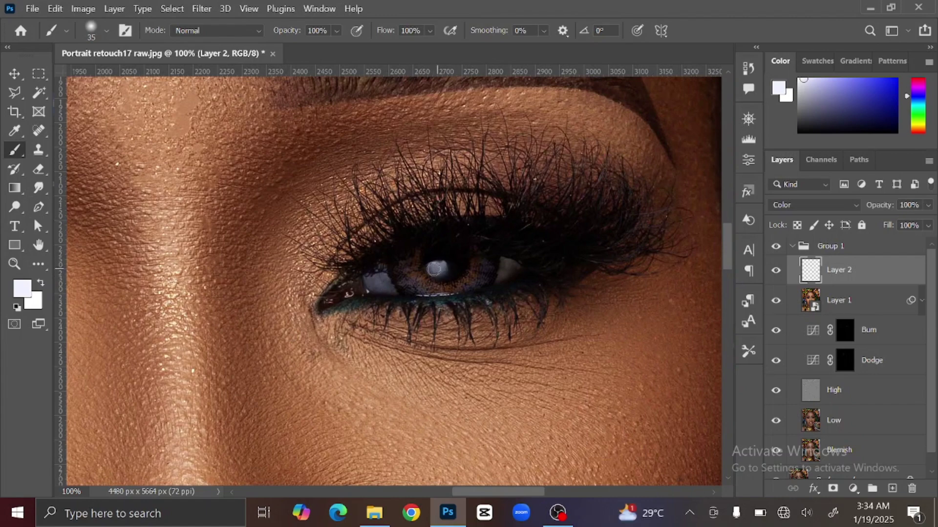
pyautogui.moveTo(498, 274); pyautogui.dragTo(507, 262)
# Step: Paint the white areas on both sides of the iris in the eye on the image's left, then review the face
pyautogui.hscroll(-5, 390, 289)
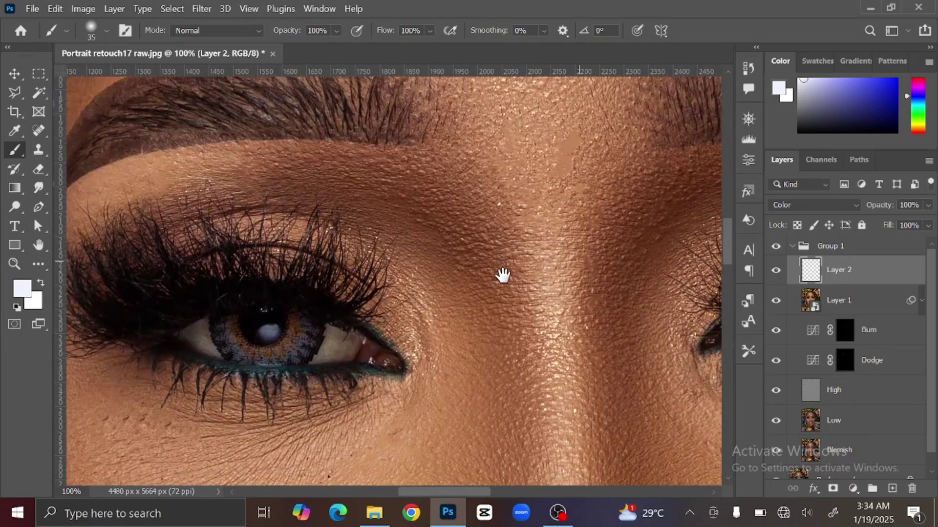
pyautogui.moveTo(318, 359)
pyautogui.mouseDown()
pyautogui.moveTo(331, 331)
pyautogui.moveTo(353, 335)
pyautogui.moveTo(354, 352)
pyautogui.moveTo(330, 355)
pyautogui.moveTo(342, 342)
pyautogui.moveTo(316, 357)
pyautogui.moveTo(328, 333)
pyautogui.moveTo(331, 344)
pyautogui.moveTo(347, 337)
pyautogui.moveTo(347, 349)
pyautogui.moveTo(326, 357)
pyautogui.moveTo(344, 345)
pyautogui.mouseUp()
pyautogui.moveTo(183, 335)
pyautogui.mouseDown()
pyautogui.moveTo(217, 354)
pyautogui.moveTo(185, 332)
pyautogui.moveTo(207, 324)
pyautogui.moveTo(192, 334)
pyautogui.moveTo(219, 342)
pyautogui.mouseUp()
pyautogui.hotkey('ctrl', '-')
pyautogui.hotkey('ctrl', '-')
pyautogui.hotkey('ctrl', '-')
pyautogui.hotkey('ctrl', '-')
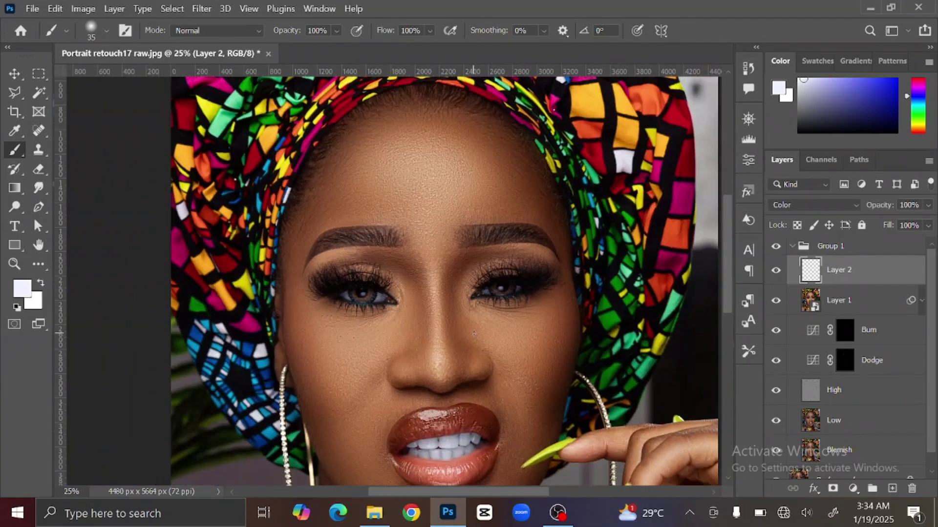
pyautogui.moveTo(474, 331); pyautogui.dragTo(417, 248)
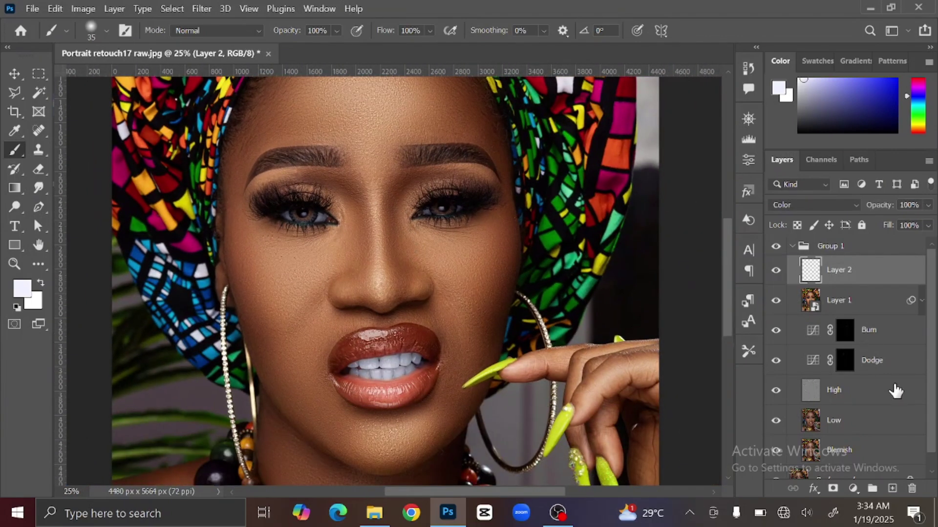
# Step: Add another layer above Layer 2 in Color blend mode and set the foreground color to light blue-violet (#bbbbfd)
pyautogui.click(892, 488)
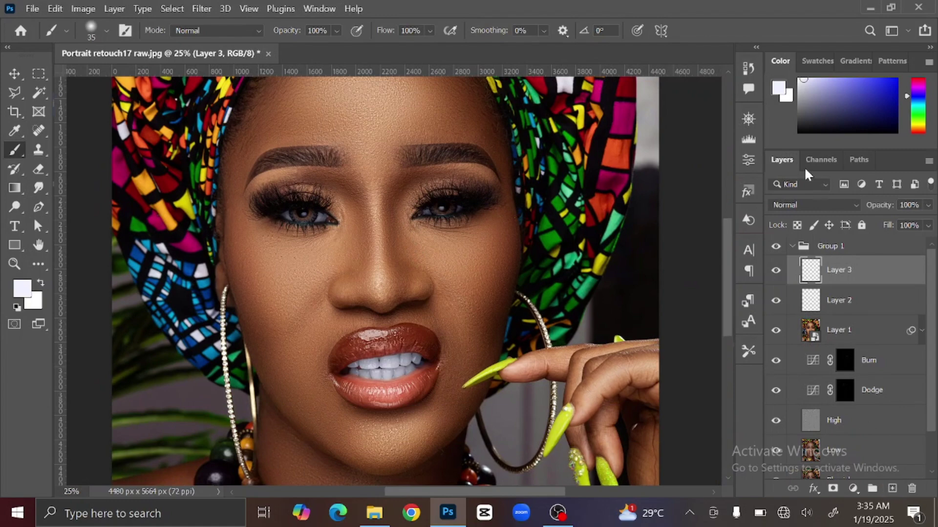
pyautogui.click(783, 92)
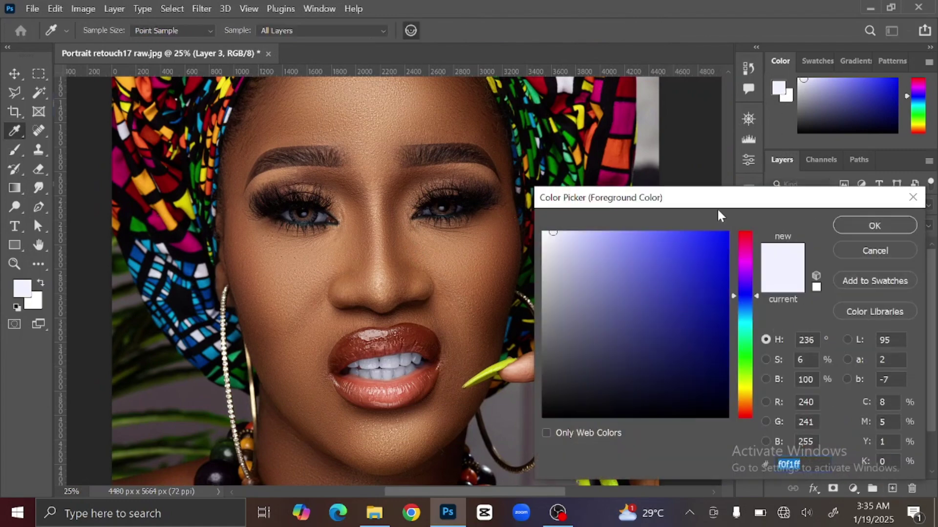
pyautogui.moveTo(717, 202); pyautogui.dragTo(726, 158)
pyautogui.moveTo(742, 255)
pyautogui.mouseDown()
pyautogui.moveTo(756, 268)
pyautogui.moveTo(760, 319)
pyautogui.moveTo(754, 243)
pyautogui.mouseUp()
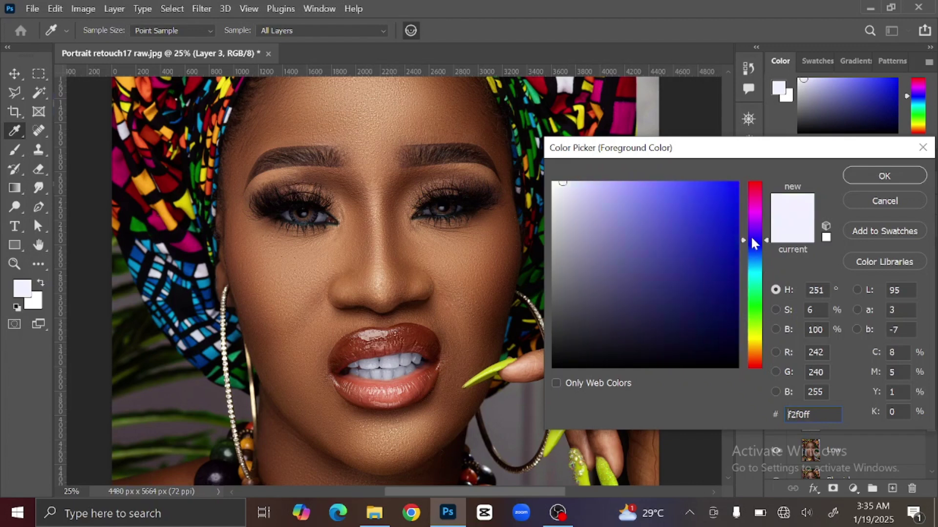
pyautogui.moveTo(731, 195)
pyautogui.mouseDown()
pyautogui.moveTo(729, 243)
pyautogui.moveTo(602, 183)
pyautogui.mouseUp()
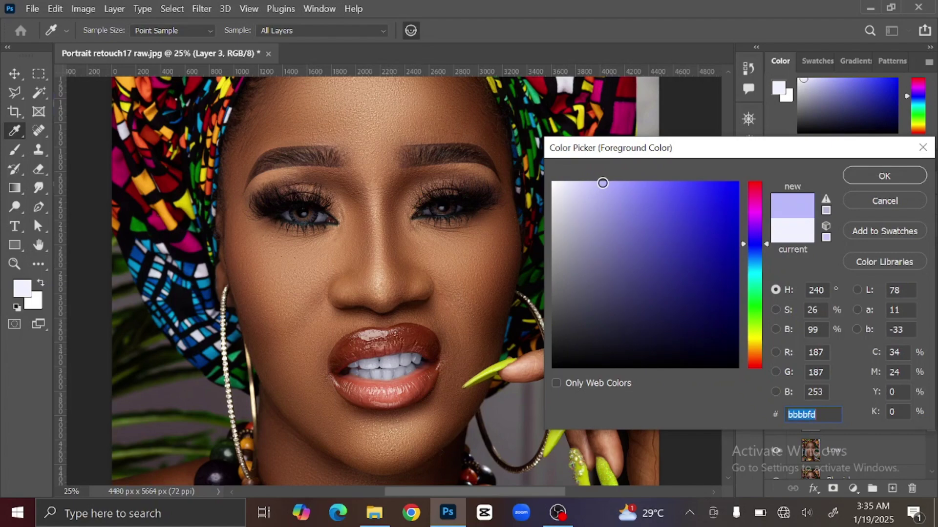
pyautogui.click(872, 175)
pyautogui.press('b')
pyautogui.click(814, 203)
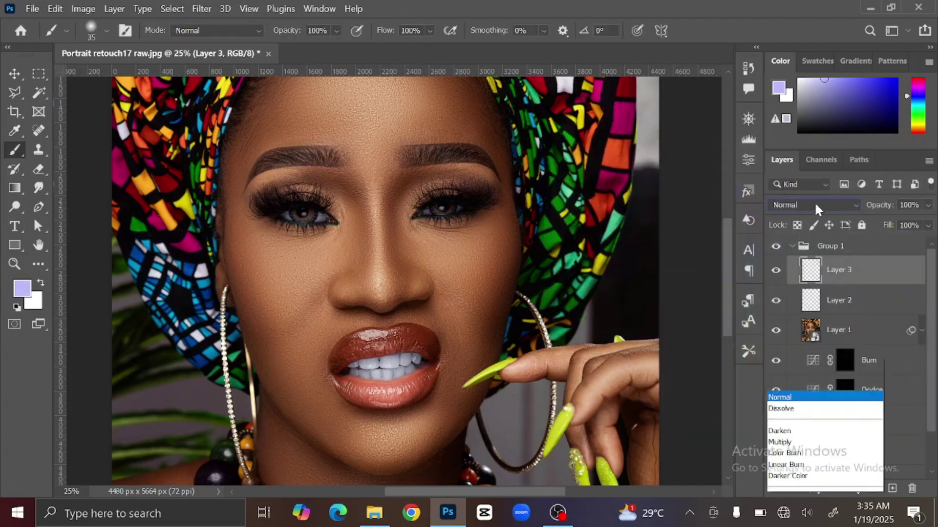
pyautogui.click(839, 474)
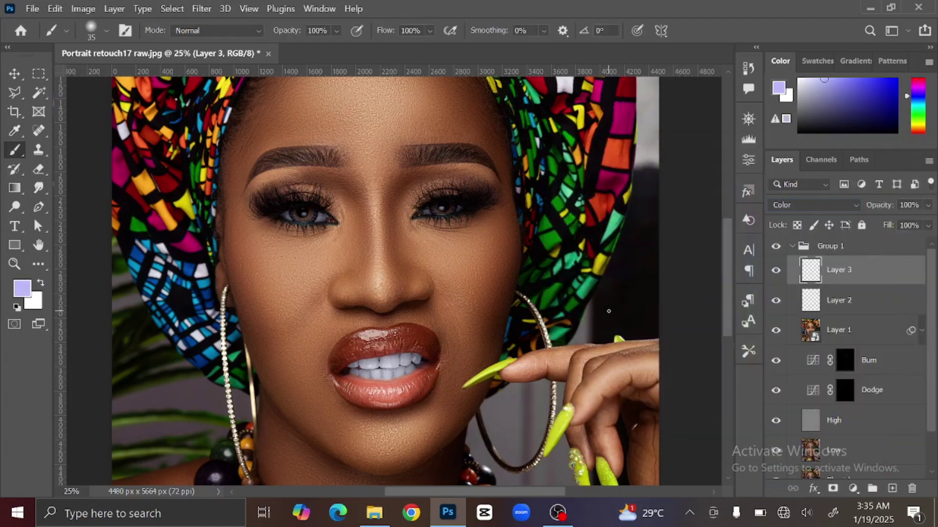
# Step: Tint the iris of the eye on the image's right blue-violet on Layer 3 with a small 25 px brush
pyautogui.hotkey('ctrl', '+')
pyautogui.hotkey('ctrl', '+')
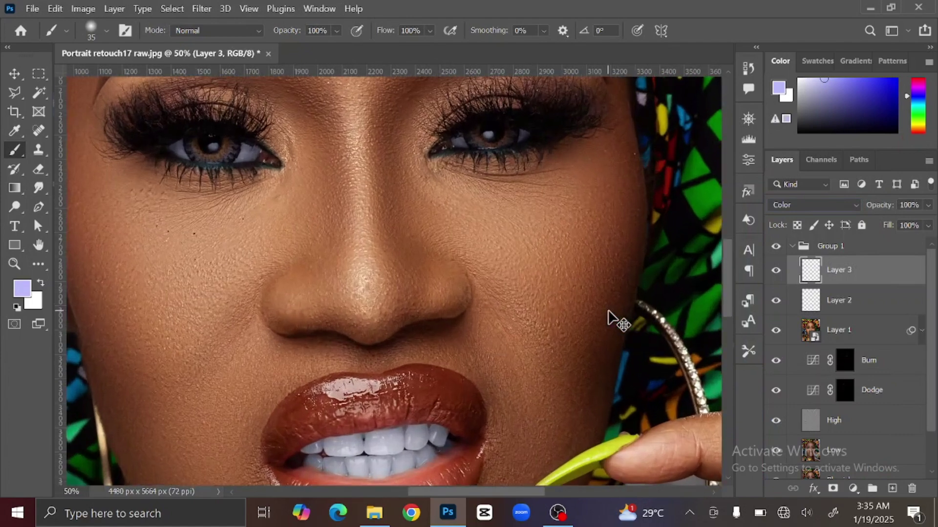
pyautogui.moveTo(628, 345); pyautogui.dragTo(586, 383)
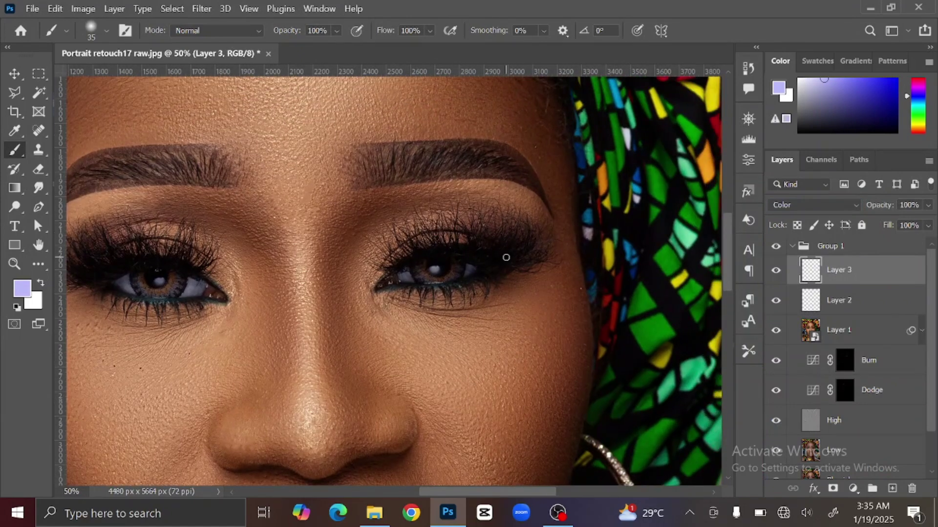
pyautogui.hotkey('ctrl', '+')
pyautogui.hotkey('ctrl', '+')
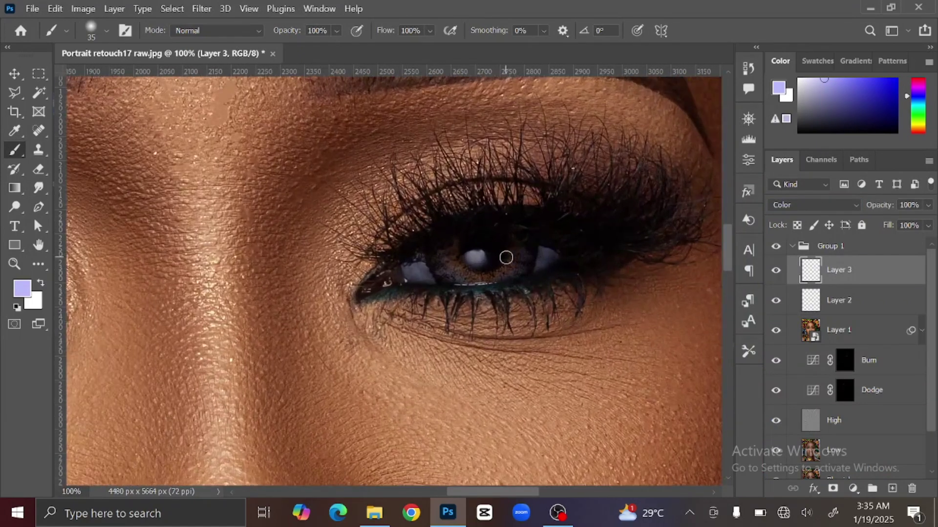
pyautogui.hotkey('ctrl', '+')
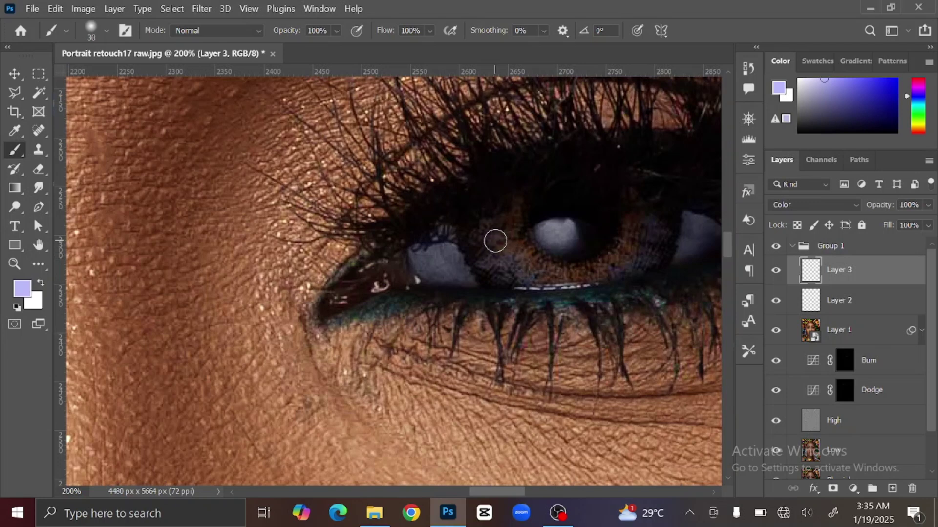
pyautogui.press('[')
pyautogui.moveTo(481, 226)
pyautogui.mouseDown()
pyautogui.moveTo(494, 245)
pyautogui.moveTo(477, 237)
pyautogui.moveTo(510, 261)
pyautogui.moveTo(602, 262)
pyautogui.moveTo(629, 259)
pyautogui.moveTo(655, 222)
pyautogui.moveTo(625, 264)
pyautogui.moveTo(601, 272)
pyautogui.moveTo(540, 274)
pyautogui.moveTo(490, 235)
pyautogui.mouseUp()
# Step: Tint the outer ring of the iris in the eye on the image's left blue-violet with the 25 px brush
pyautogui.press('space')
pyautogui.moveTo(373, 268); pyautogui.dragTo(450, 272)
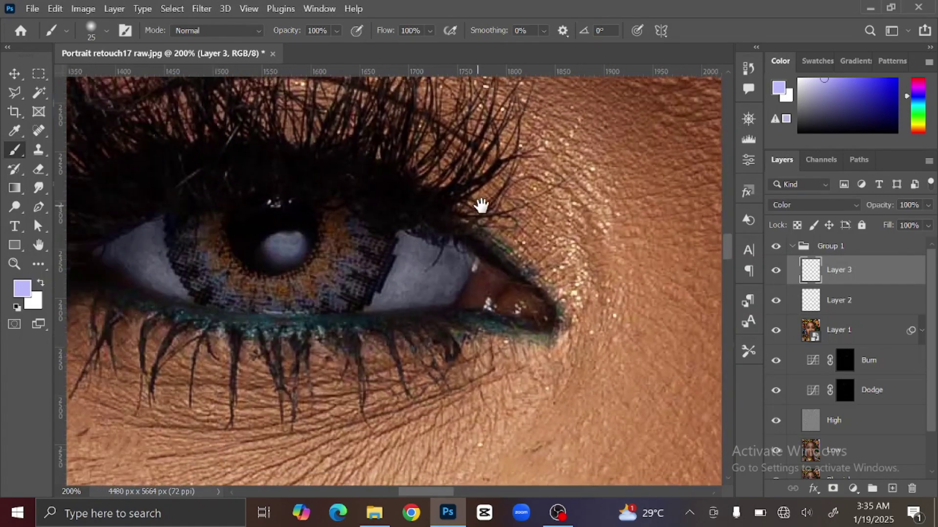
pyautogui.moveTo(192, 230)
pyautogui.mouseDown()
pyautogui.moveTo(203, 225)
pyautogui.moveTo(202, 244)
pyautogui.moveTo(267, 303)
pyautogui.moveTo(344, 280)
pyautogui.moveTo(360, 233)
pyautogui.moveTo(359, 263)
pyautogui.moveTo(295, 303)
pyautogui.moveTo(216, 282)
pyautogui.moveTo(344, 295)
pyautogui.mouseUp()
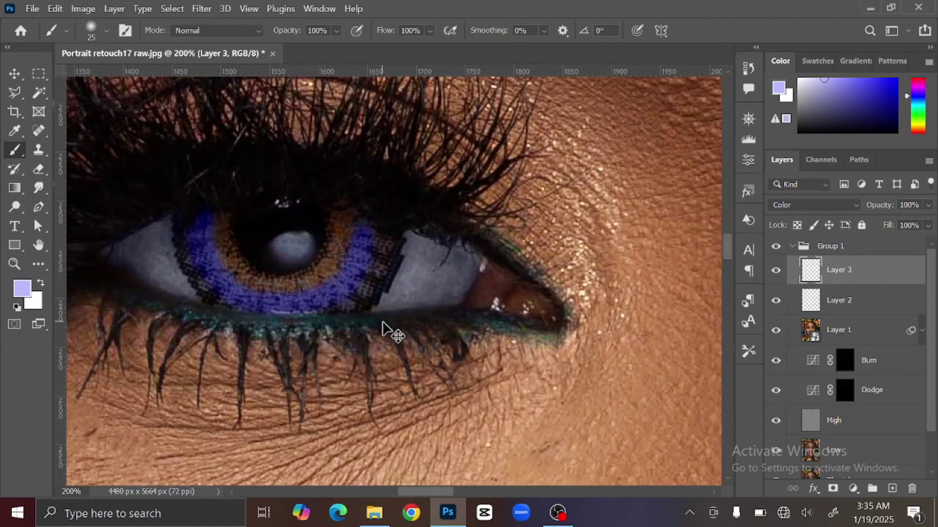
pyautogui.scroll(-3, 388, 329)
pyautogui.scroll(2, 478, 310)
pyautogui.moveTo(477, 310)
pyautogui.mouseDown()
pyautogui.moveTo(324, 287)
pyautogui.moveTo(342, 292)
pyautogui.mouseUp()
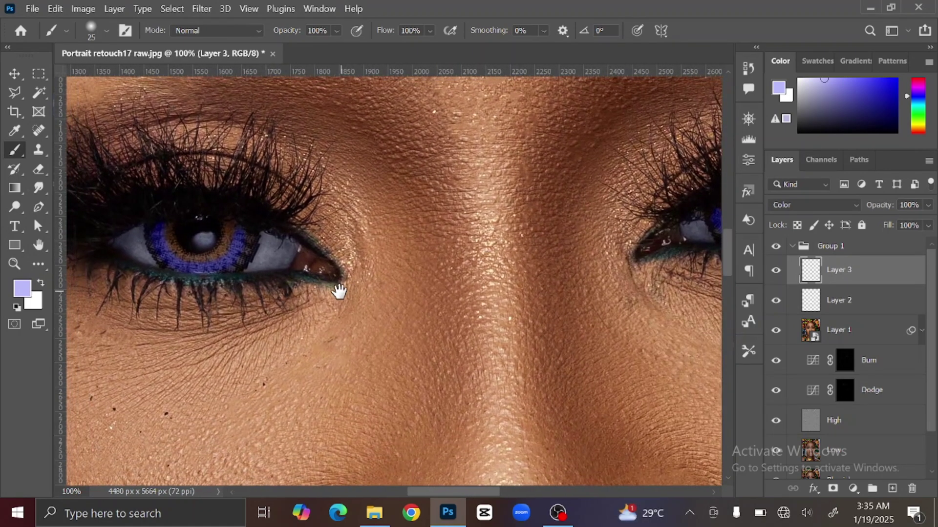
# Step: Add a layer mask to Layer 3 and make black the foreground color for the brush
pyautogui.click(833, 488)
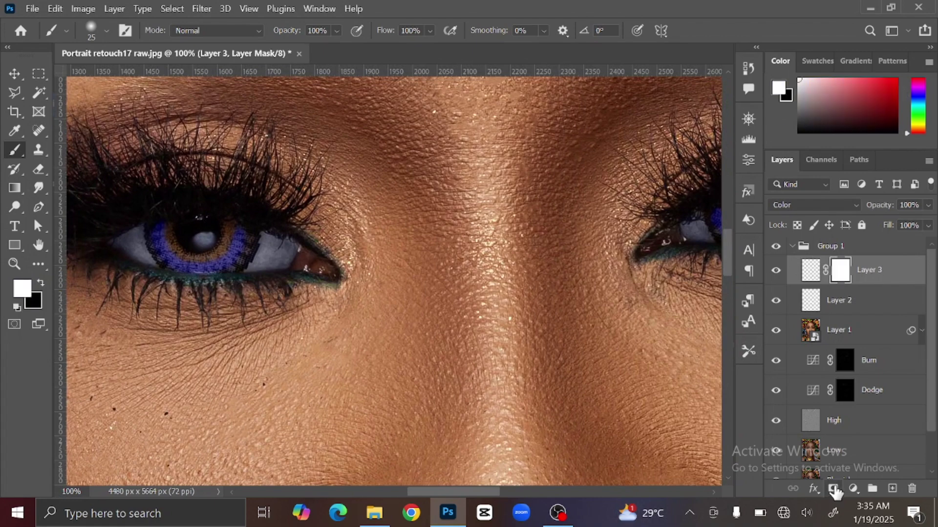
pyautogui.click(41, 285)
pyautogui.click(23, 288)
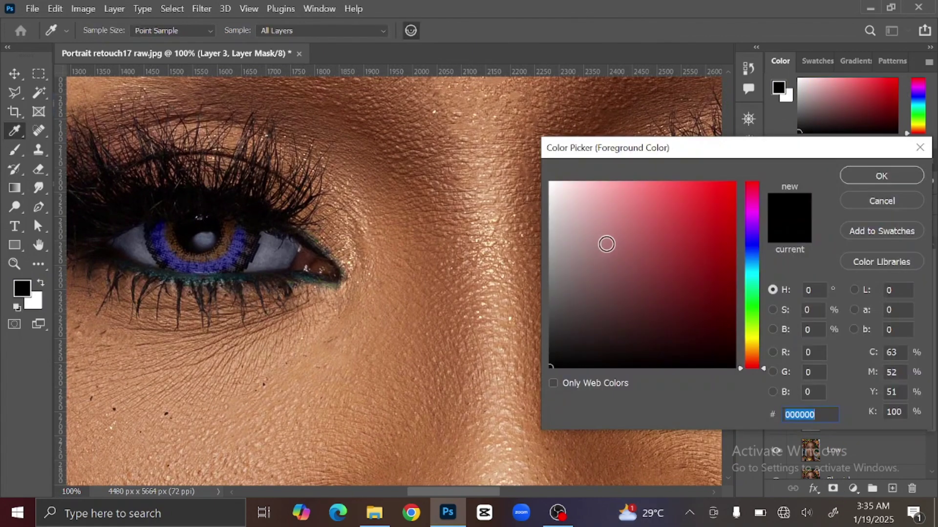
pyautogui.click(854, 177)
pyautogui.press('b')
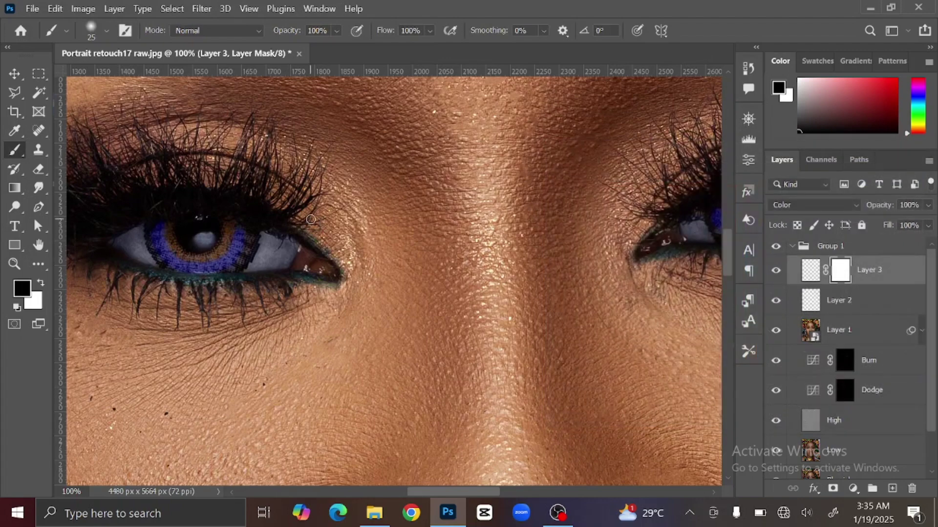
# Step: Paint black over the centers of both eyes on Layer 3's mask with a 100 px brush
pyautogui.press(']')
pyautogui.press(']')
pyautogui.press(']')
pyautogui.press(']')
pyautogui.press(']')
pyautogui.press(']')
pyautogui.press(']')
pyautogui.moveTo(643, 275); pyautogui.dragTo(435, 282)
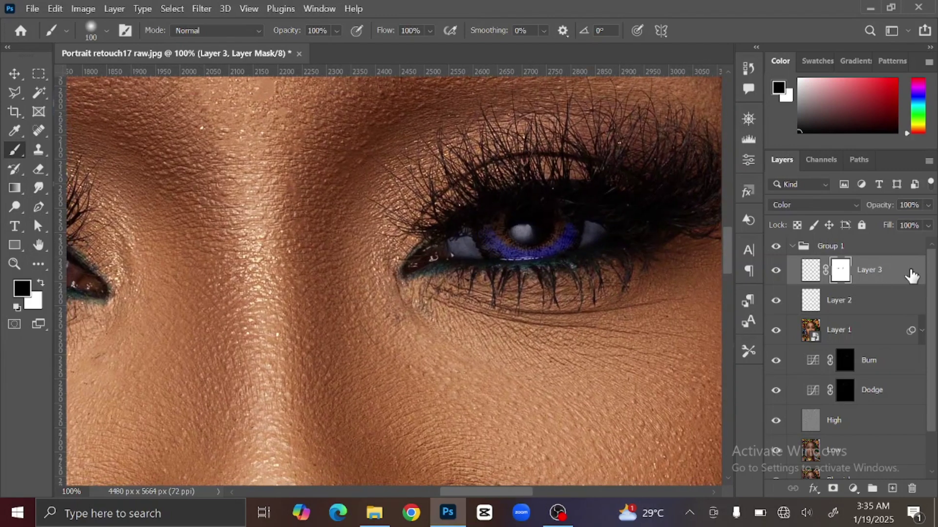
# Step: Reduce the opacity of the blue-violet iris tint on Layer 3 to 50%
pyautogui.click(810, 270)
pyautogui.moveTo(514, 315); pyautogui.dragTo(575, 308)
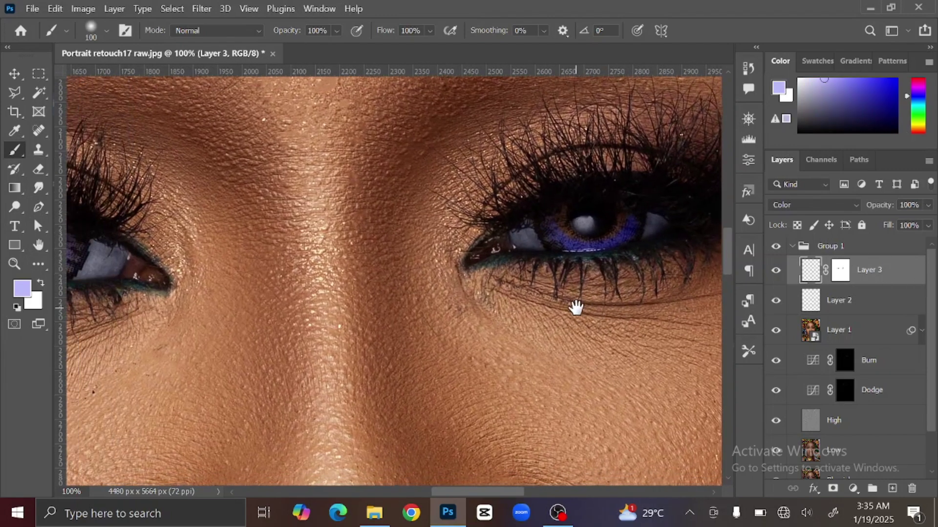
pyautogui.click(929, 206)
pyautogui.moveTo(928, 222); pyautogui.dragTo(892, 225)
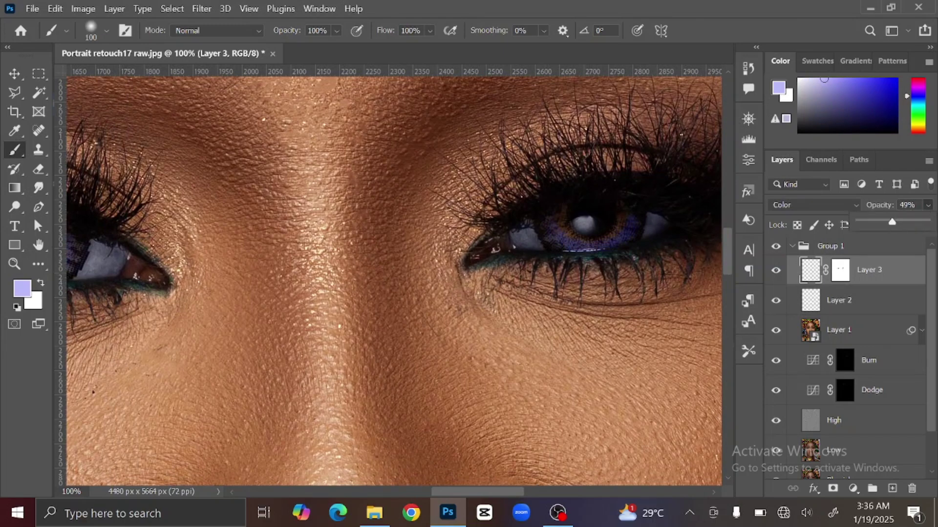
pyautogui.moveTo(892, 222); pyautogui.dragTo(891, 223)
pyautogui.write('50')
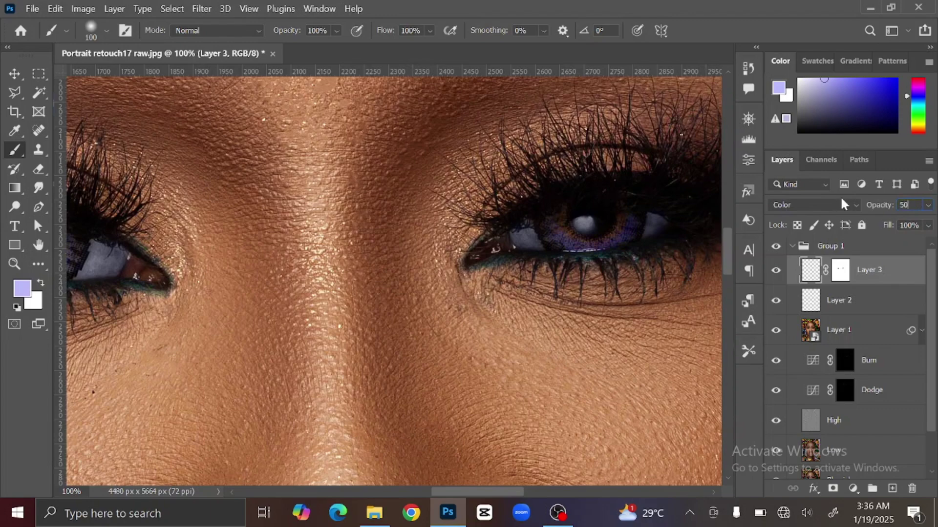
pyautogui.press('Return')
pyautogui.moveTo(680, 268); pyautogui.dragTo(675, 259)
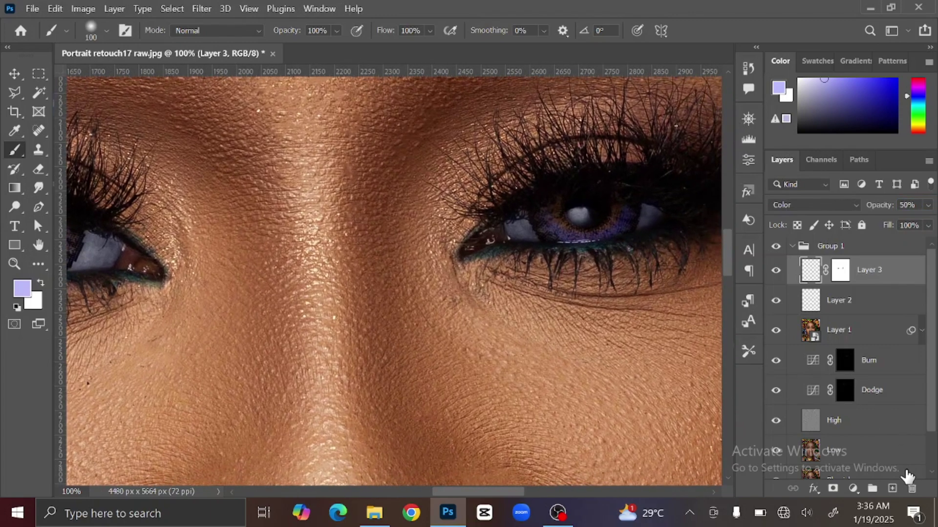
# Step: Add a new layer above Layer 3 in Color blend mode and set the foreground color to saturated orange with hue 38°
pyautogui.click(892, 488)
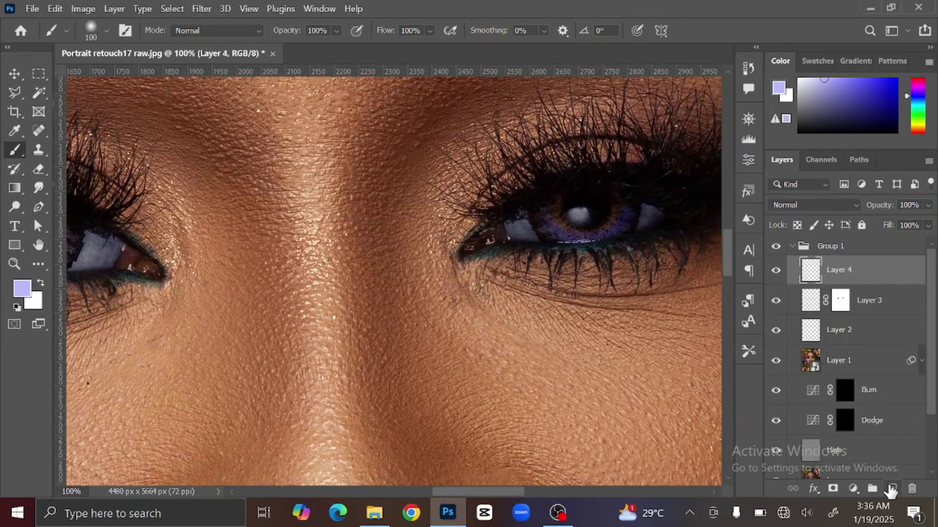
pyautogui.click(807, 203)
pyautogui.click(817, 470)
pyautogui.click(780, 90)
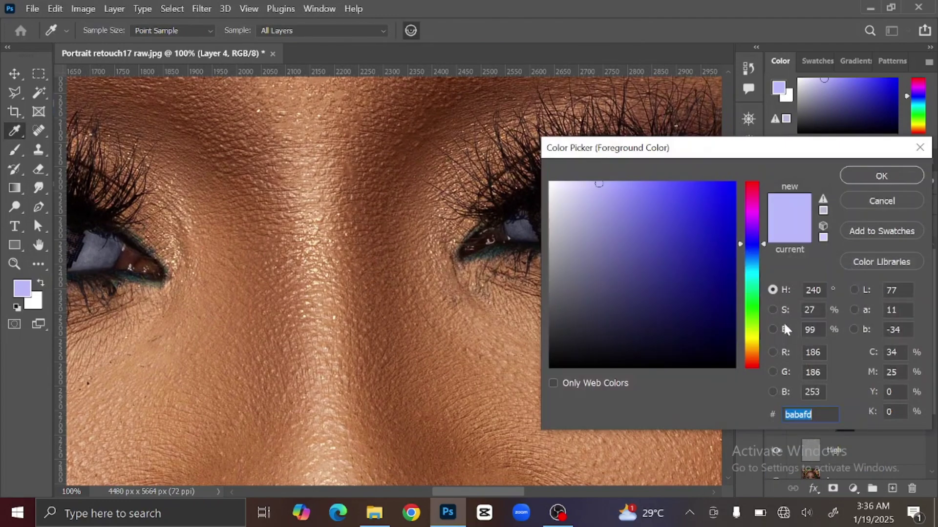
pyautogui.moveTo(756, 254); pyautogui.dragTo(756, 348)
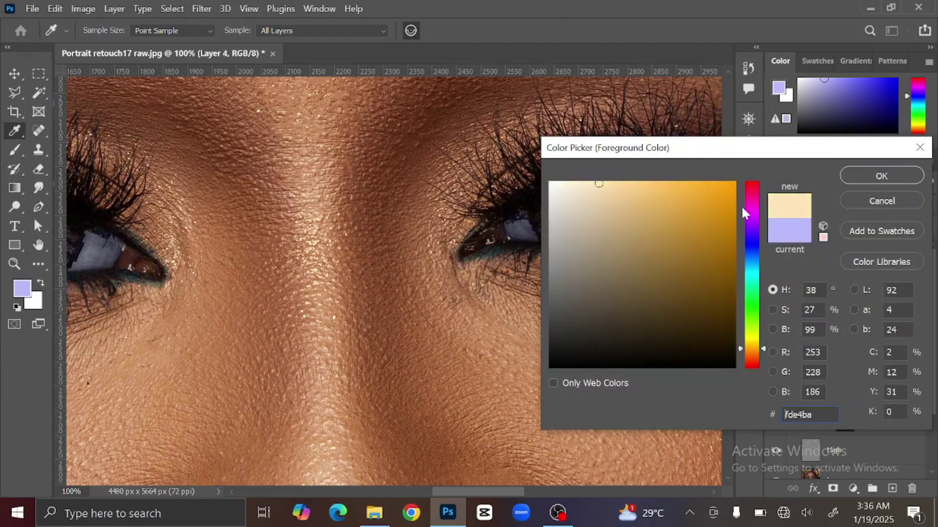
pyautogui.click(733, 184)
pyautogui.click(859, 175)
pyautogui.press('b')
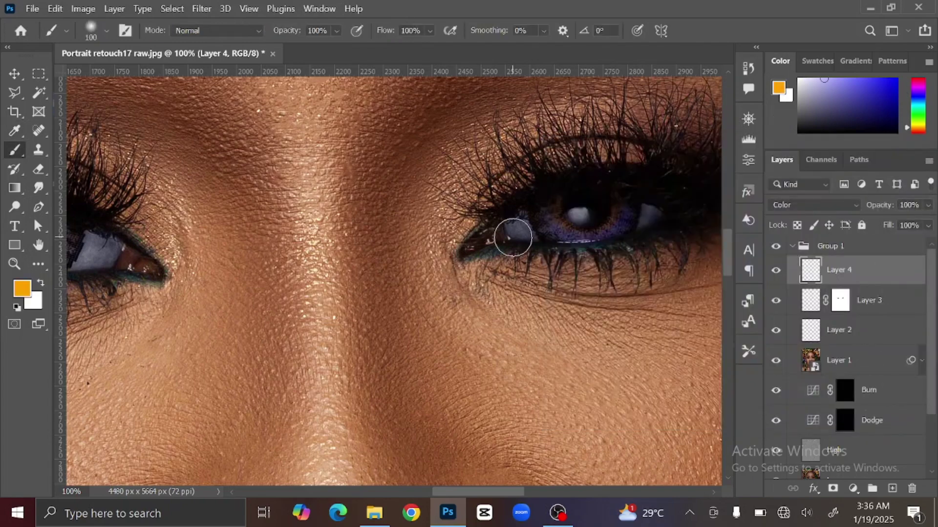
# Step: Tint the inner iris ring around the pupil orange in the eye on the image's right, using a small 25 px brush on Layer 4
pyautogui.moveTo(455, 272); pyautogui.dragTo(356, 287)
pyautogui.hotkey('ctrl', '+')
pyautogui.hotkey('ctrl', '+')
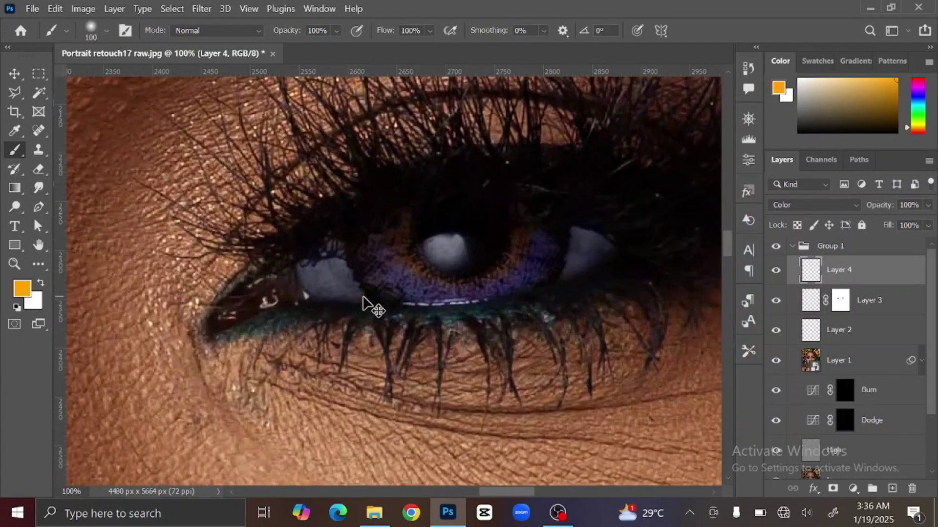
pyautogui.press('[')
pyautogui.press('[')
pyautogui.press('[')
pyautogui.press('[')
pyautogui.press('[')
pyautogui.press('[')
pyautogui.press('[')
pyautogui.press('[')
pyautogui.press('[')
pyautogui.press('[')
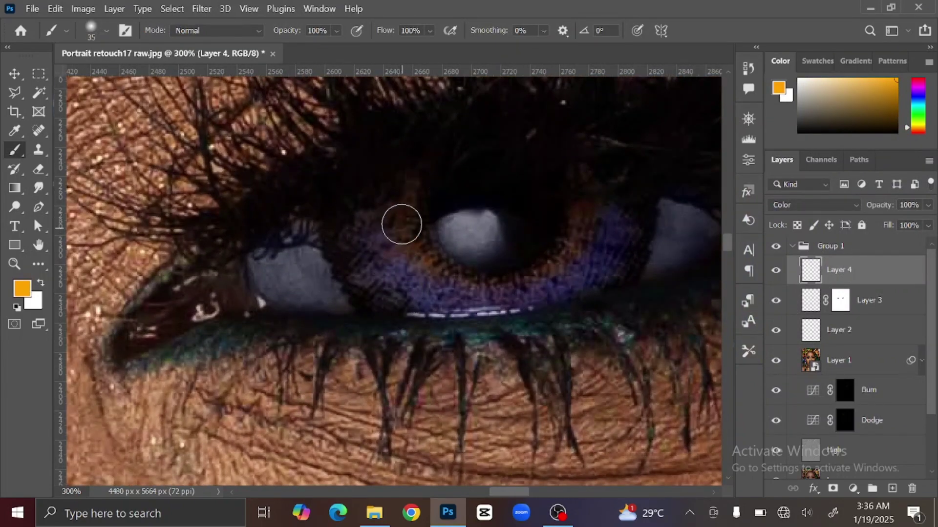
pyautogui.moveTo(402, 222)
pyautogui.mouseDown()
pyautogui.moveTo(406, 207)
pyautogui.moveTo(425, 264)
pyautogui.moveTo(477, 282)
pyautogui.moveTo(544, 268)
pyautogui.moveTo(585, 212)
pyautogui.mouseUp()
# Step: Tint the inner iris ring orange in the eye on the image's left with the 25 px brush
pyautogui.moveTo(416, 287)
pyautogui.mouseDown()
pyautogui.moveTo(430, 276)
pyautogui.moveTo(707, 245)
pyautogui.mouseUp()
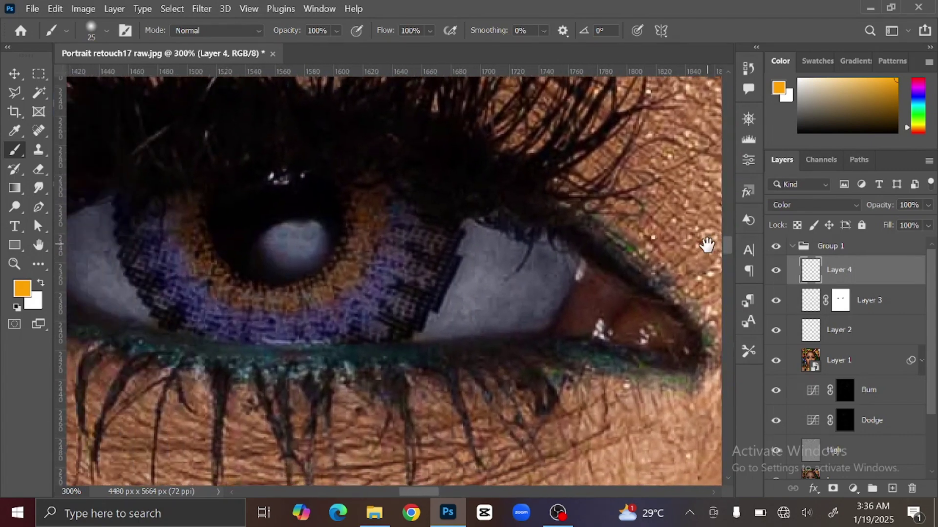
pyautogui.moveTo(216, 276)
pyautogui.mouseDown()
pyautogui.moveTo(251, 302)
pyautogui.moveTo(304, 297)
pyautogui.moveTo(348, 270)
pyautogui.moveTo(371, 214)
pyautogui.mouseUp()
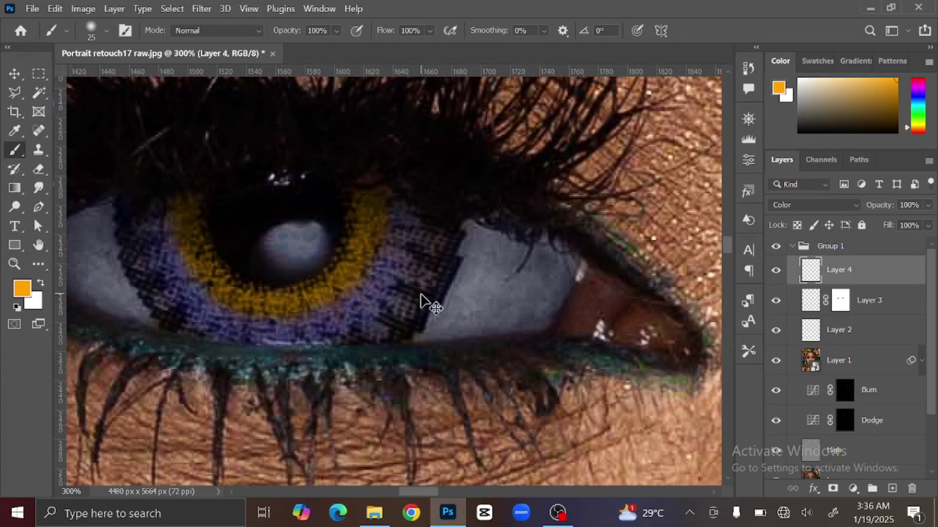
pyautogui.scroll(-4, 421, 295)
pyautogui.hscroll(5, 477, 279)
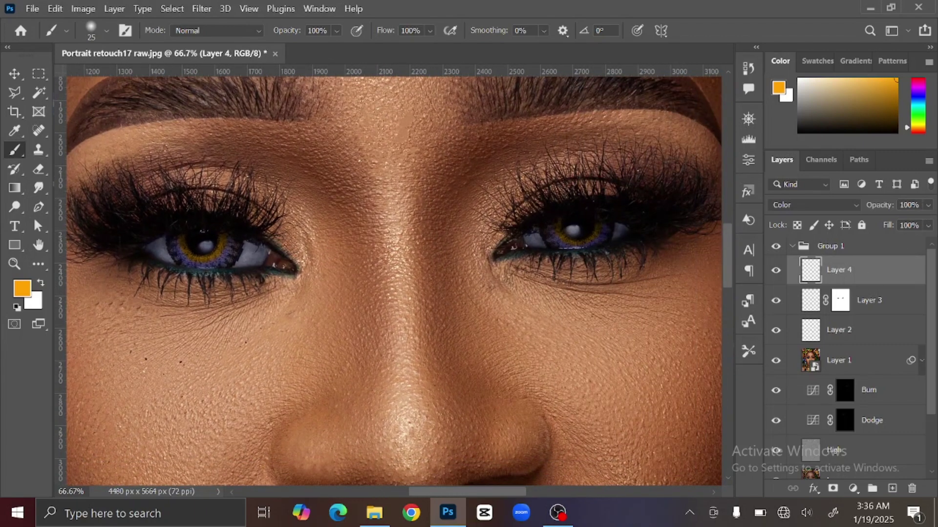
# Step: Set Layer 4's opacity to 50% and review the whole portrait
pyautogui.write('50')
pyautogui.press('Return')
pyautogui.hotkey('ctrl', '0')
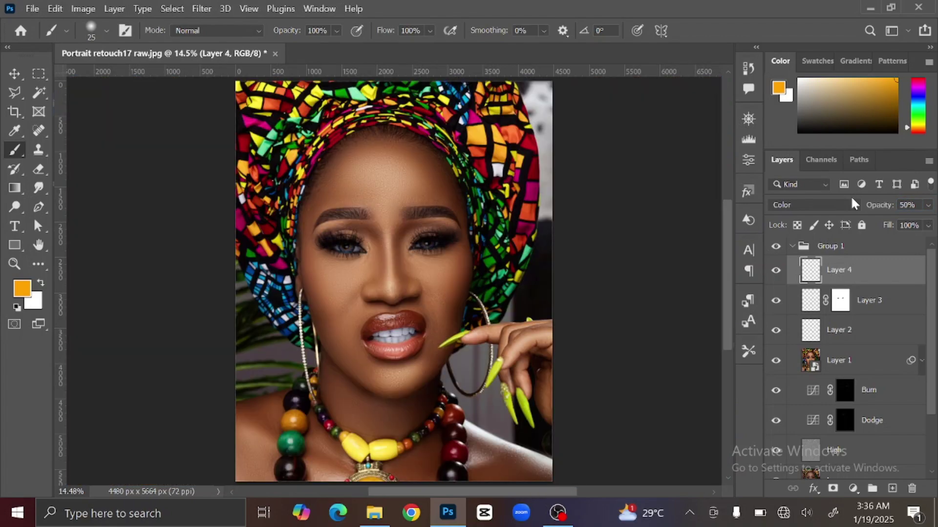
# Step: Collapse Group 1 and toggle its visibility to compare the retouched portrait with the original
pyautogui.click(14, 73)
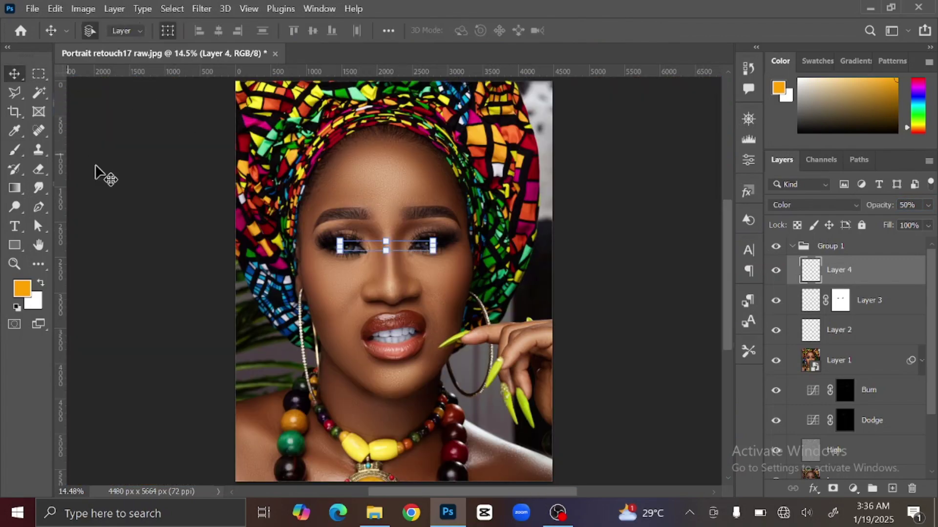
pyautogui.click(714, 356)
pyautogui.click(792, 247)
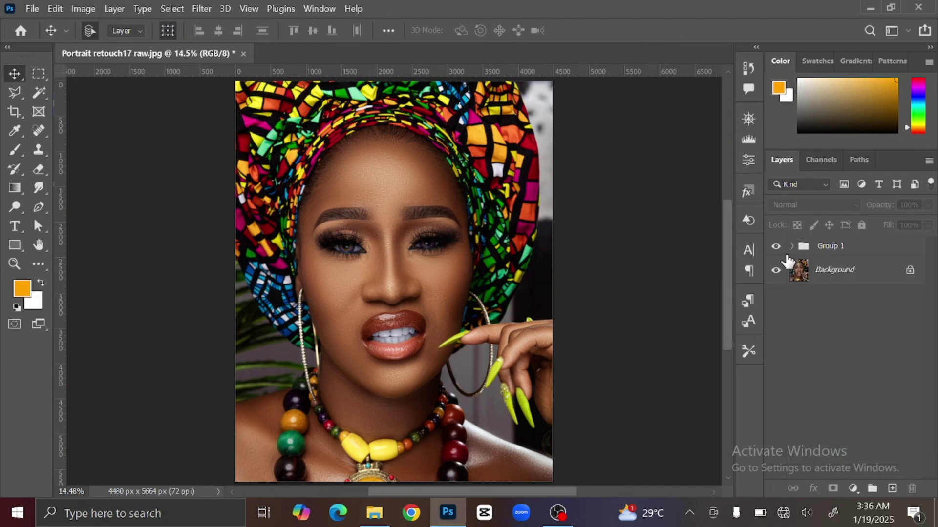
pyautogui.click(777, 247)
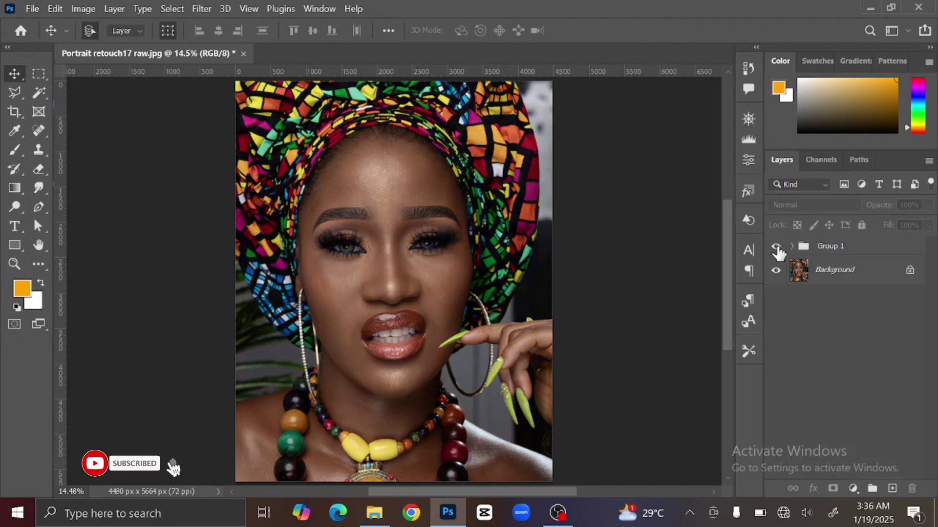
pyautogui.click(776, 246)
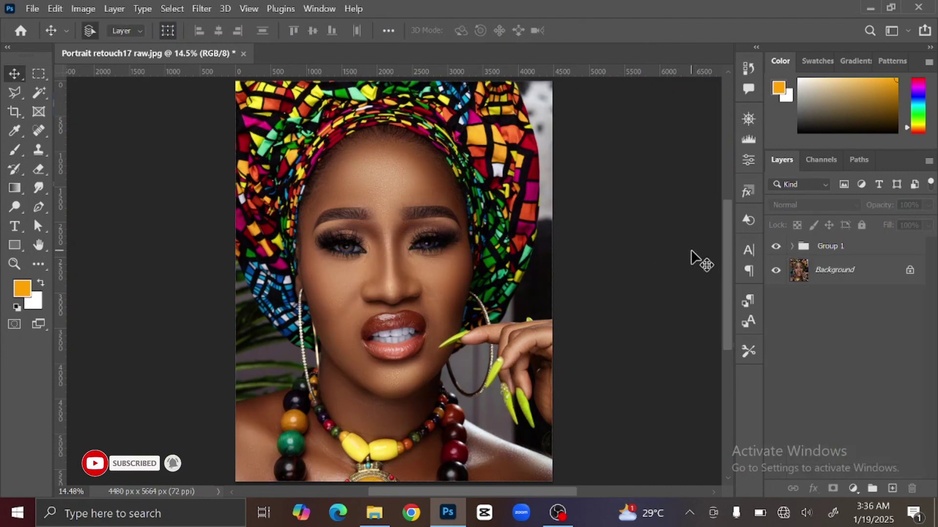